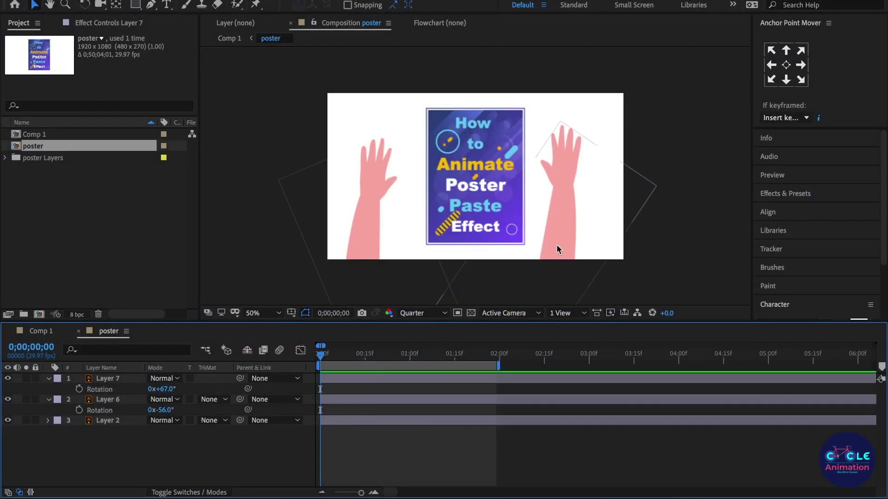
Step: Nudge the right and left hands into new spots, trying a poster move and undoing it
left_click(572, 242)
left_click_drag(567, 201, 564, 218)
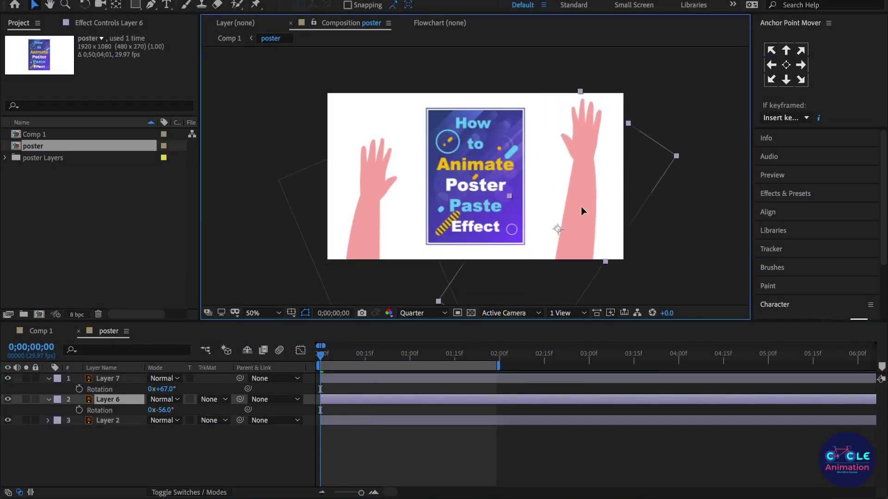
left_click(355, 211)
left_click_drag(356, 210, 341, 192)
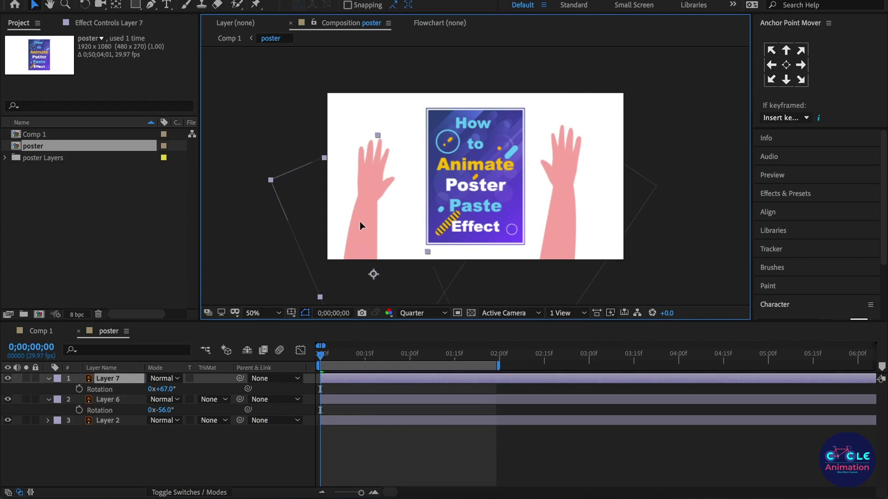
left_click(498, 157)
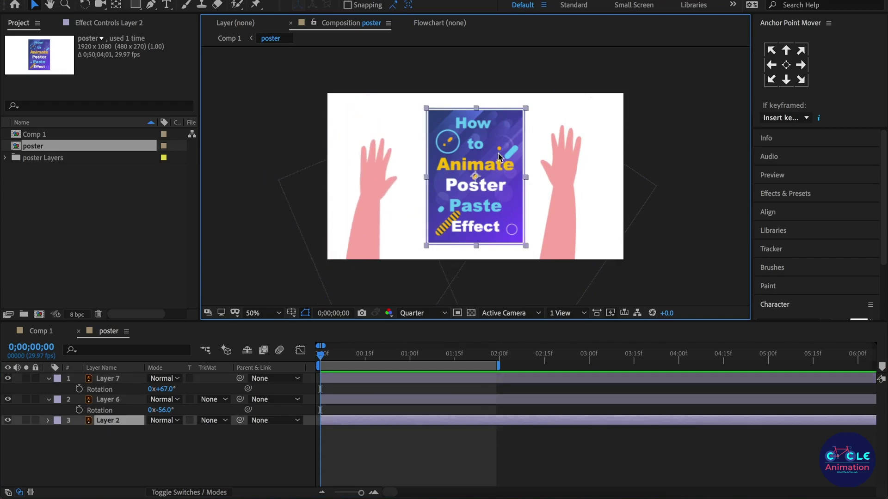
left_click_drag(488, 208, 496, 216)
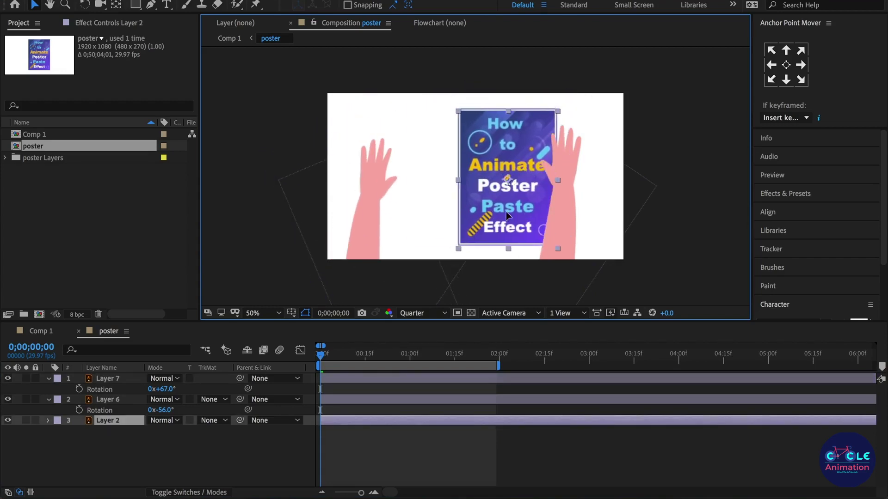
key("ctrl+z")
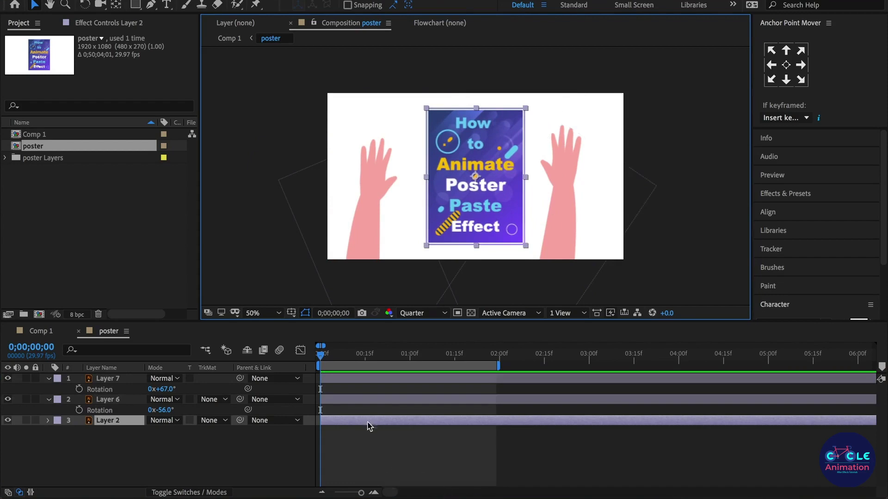
left_click(368, 436)
key("equal")
key("equal")
key("minus")
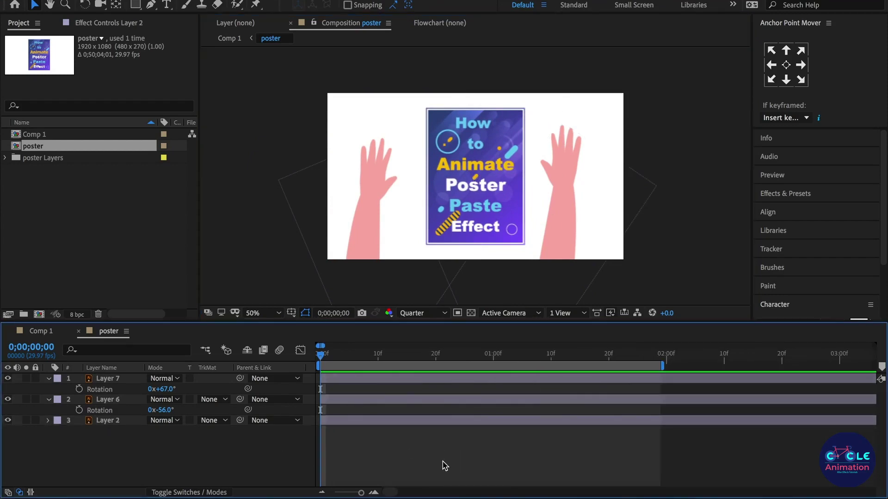
Step: Move the right hand (Layer 6) over the poster and tilt it to -38° rotation
left_click_drag(576, 244, 500, 261)
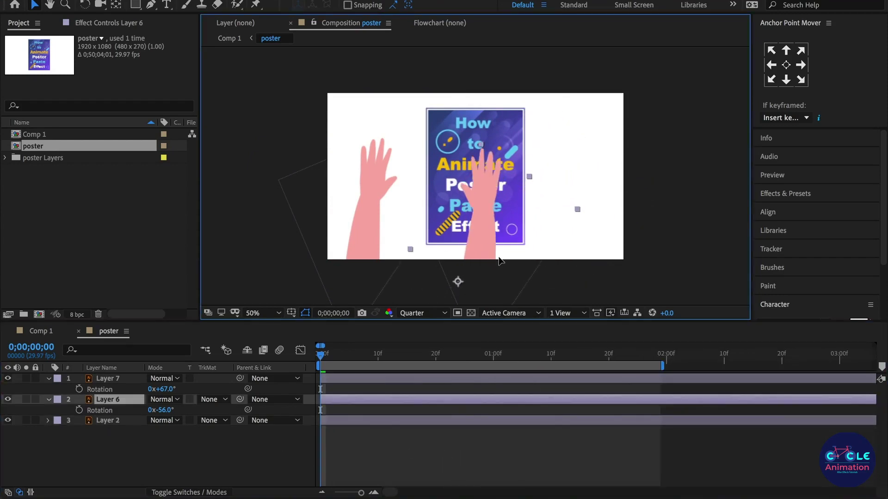
key("r")
key("r")
left_click_drag(162, 410, 307, 314)
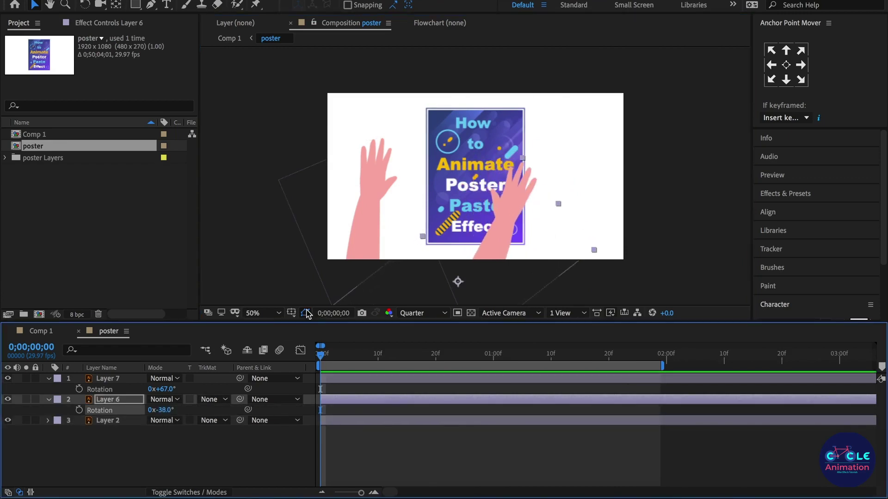
left_click_drag(493, 259, 465, 251)
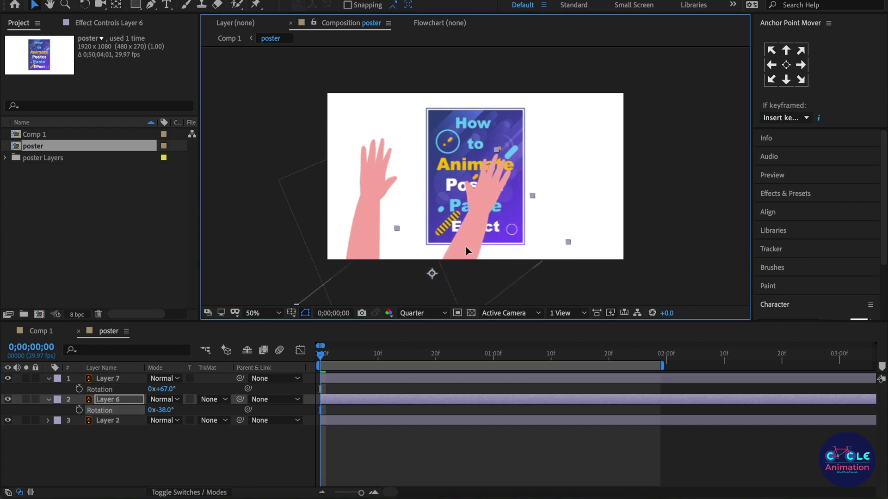
Step: Move the left hand (Layer 7) out of the composition and lock its layer
left_click(360, 379)
left_click_drag(370, 263, 264, 271)
left_click(36, 378)
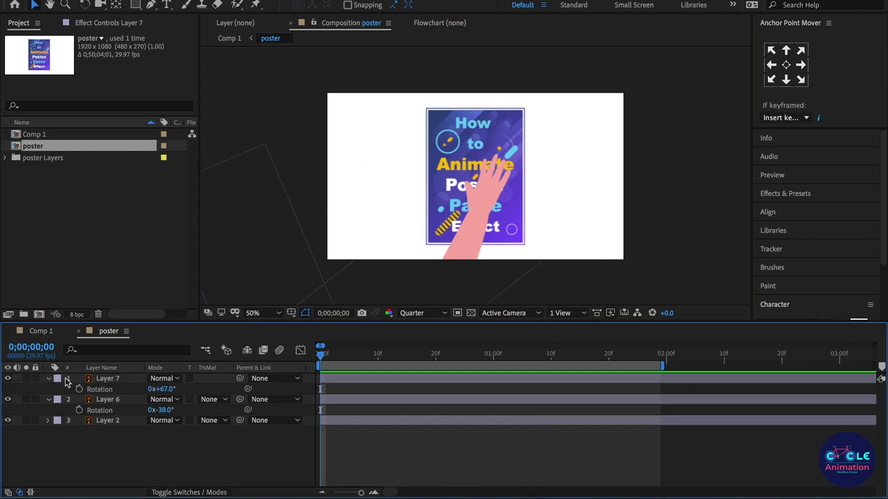
Step: Place Layer 7 below the poster layer, lock it, and rename Layer 6 to 'hand'
left_click_drag(111, 378, 113, 438)
left_click(36, 410)
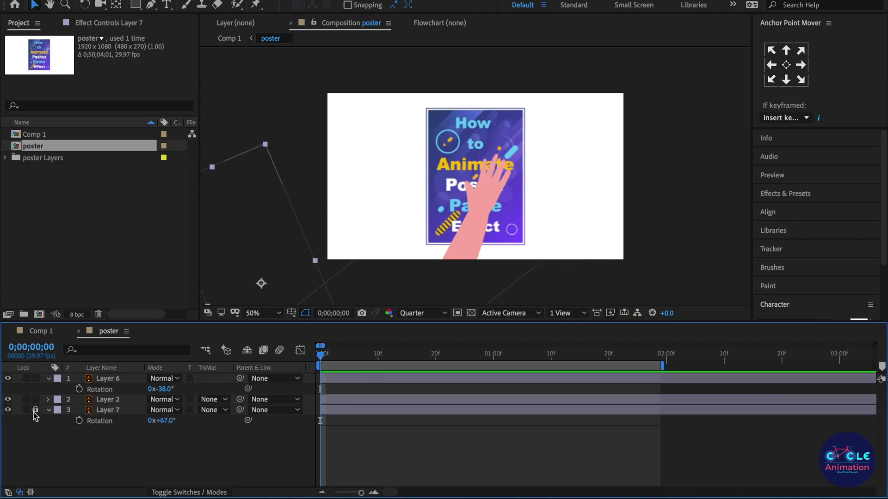
left_click(118, 378)
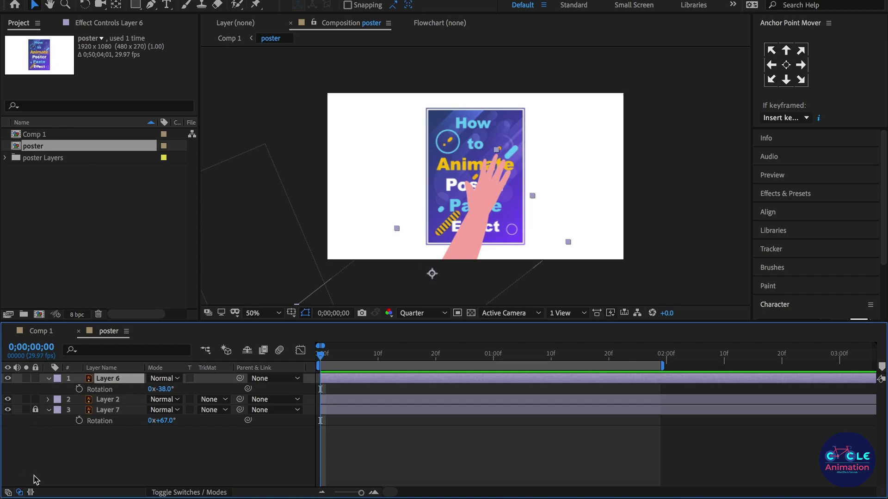
right_click(119, 382)
left_click(169, 486)
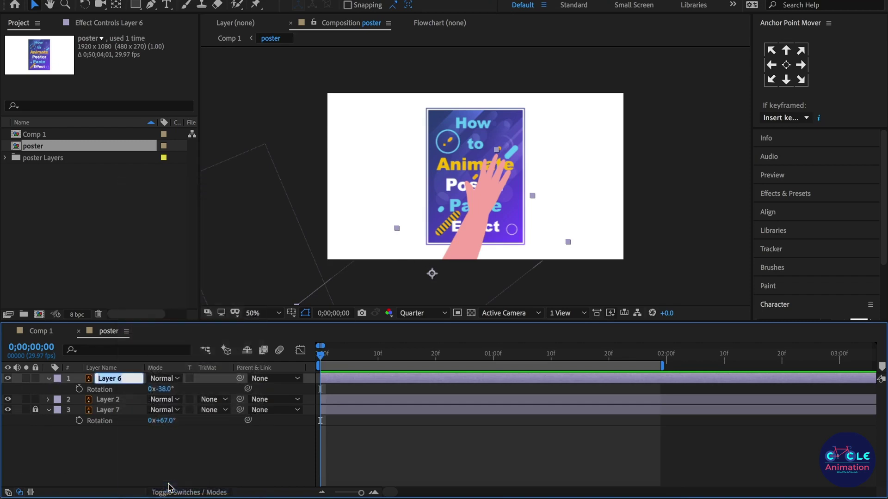
type("hand")
key("Return")
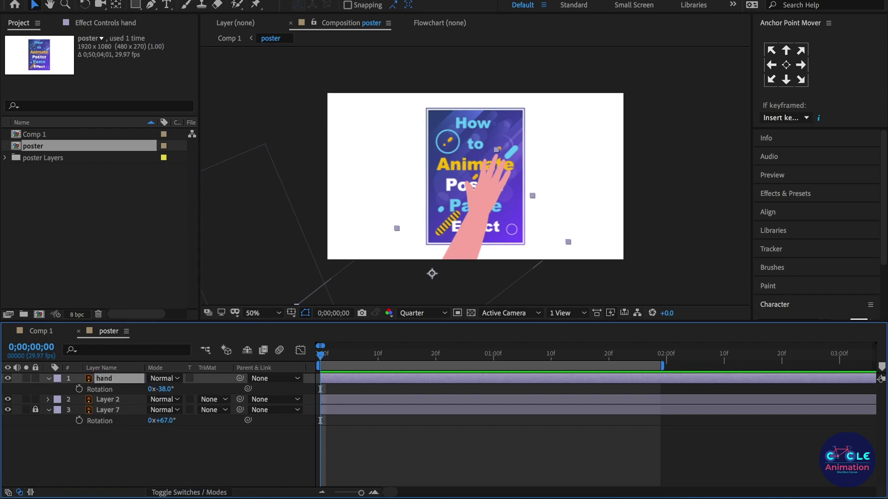
Step: Rename Layer 2 to 'poster'
left_click(108, 401)
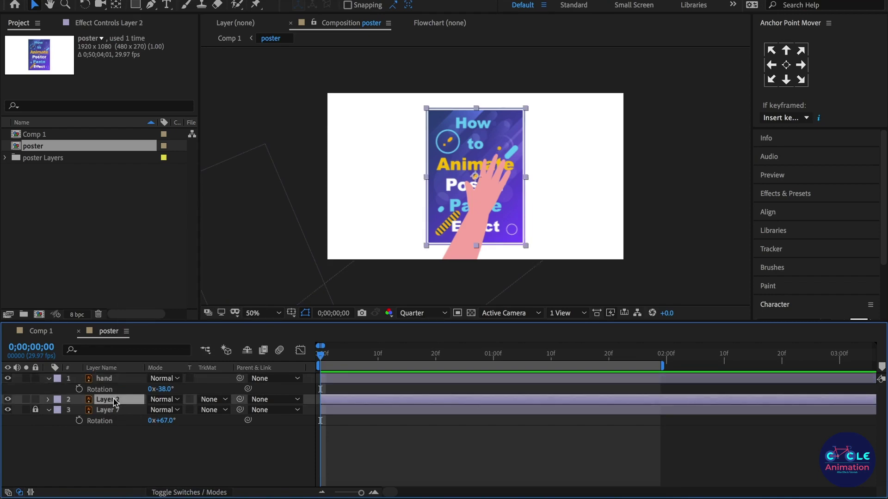
right_click(114, 400)
left_click(147, 485)
type("Per")
key("Return")
left_click_drag(240, 399, 119, 382)
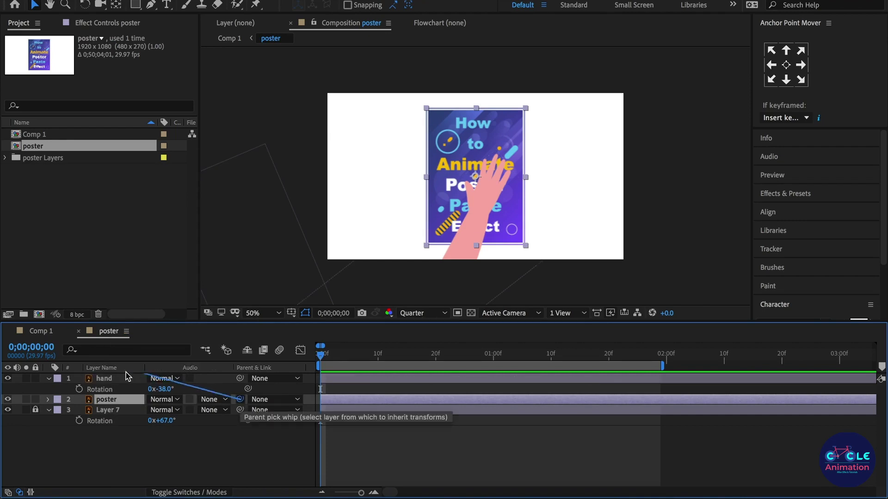
left_click(99, 389)
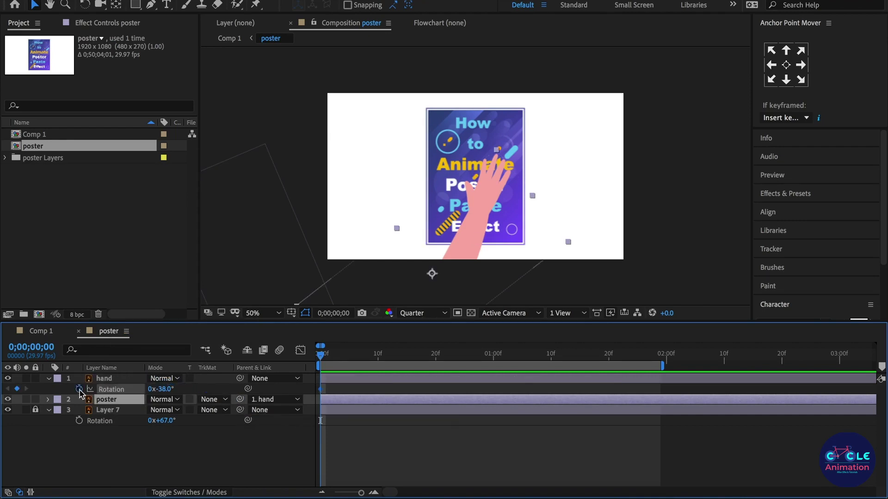
key("s")
left_click_drag(168, 393, 158, 395)
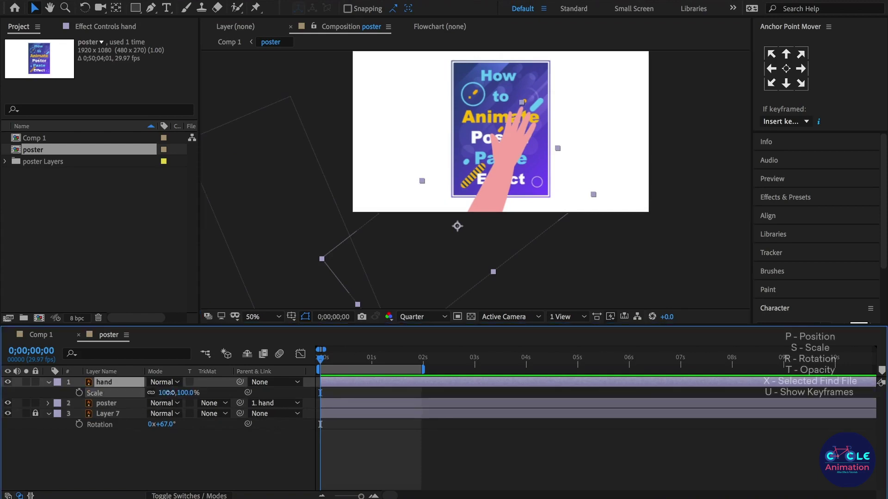
key("ctrl+z")
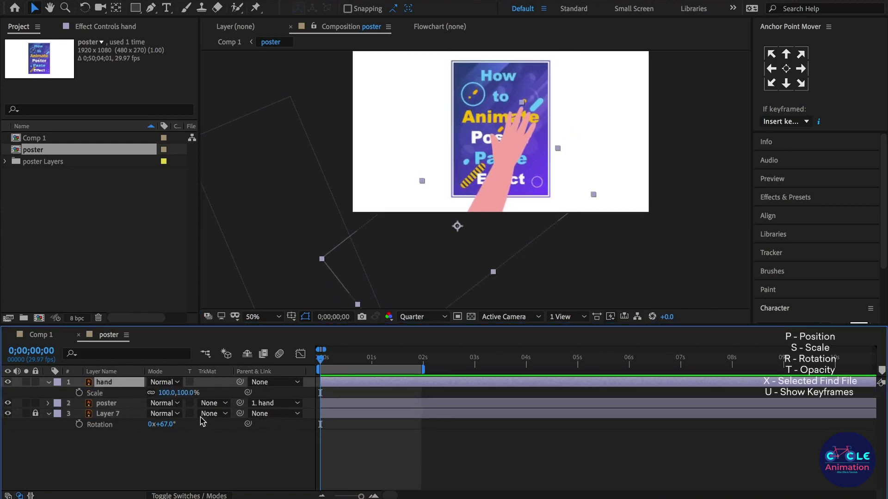
left_click(259, 403)
left_click(261, 413)
left_click(320, 441)
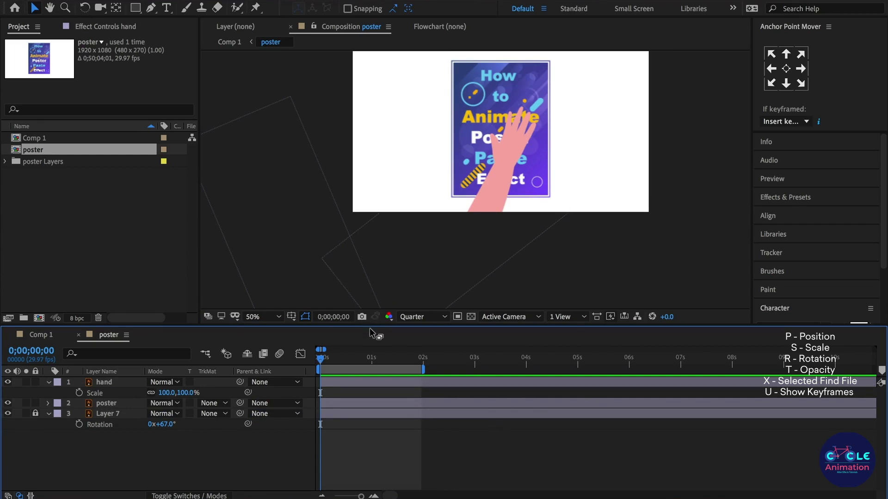
left_click_drag(354, 66, 697, 231)
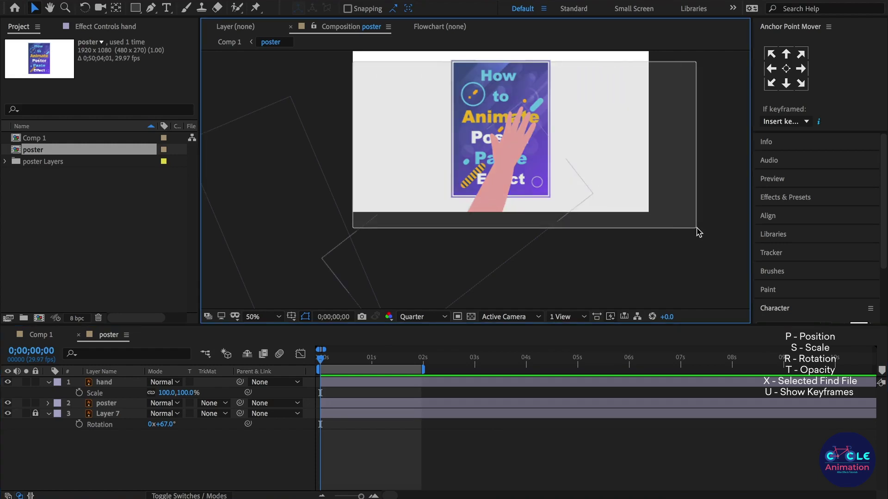
left_click(683, 264)
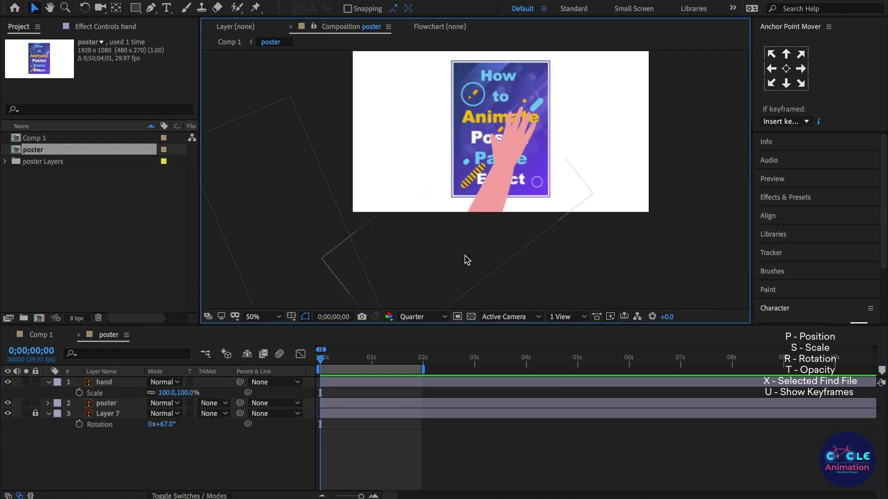
left_click_drag(509, 187, 502, 205)
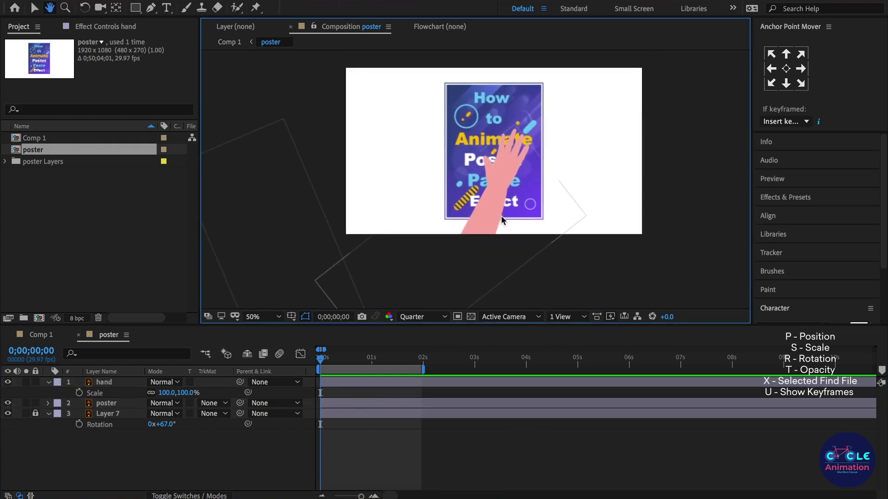
left_click(506, 223)
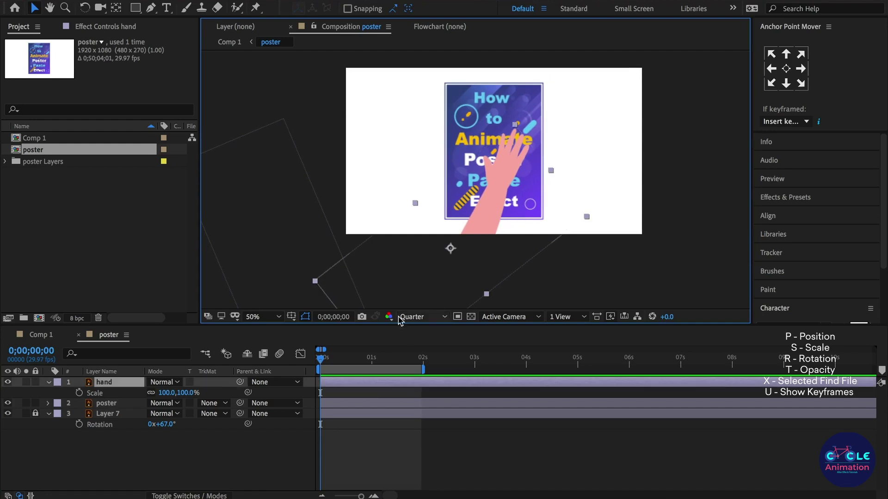
key(";")
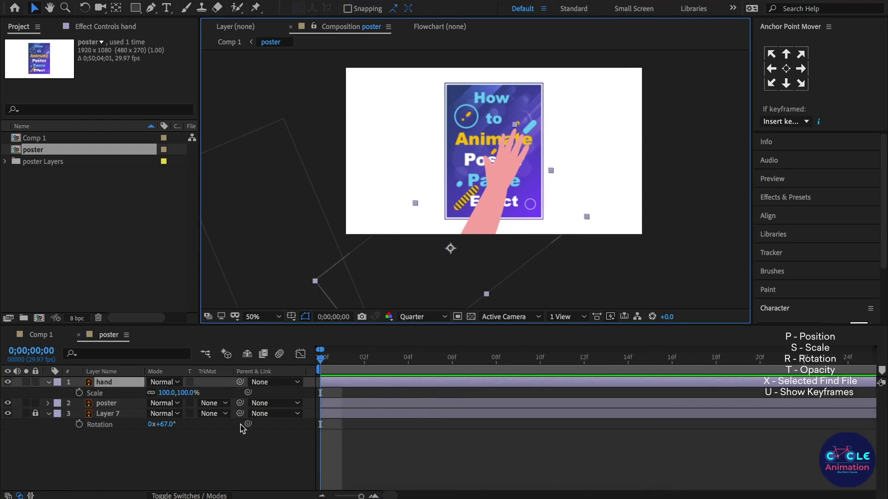
key("minus")
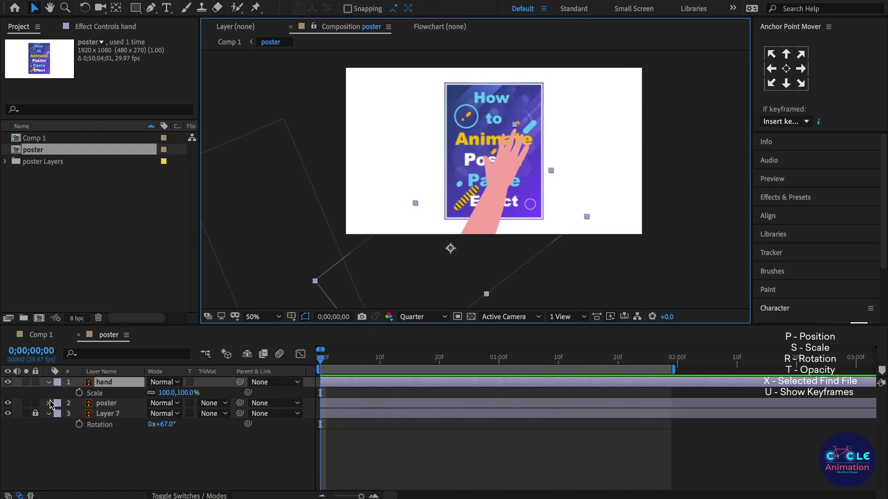
left_click(49, 383)
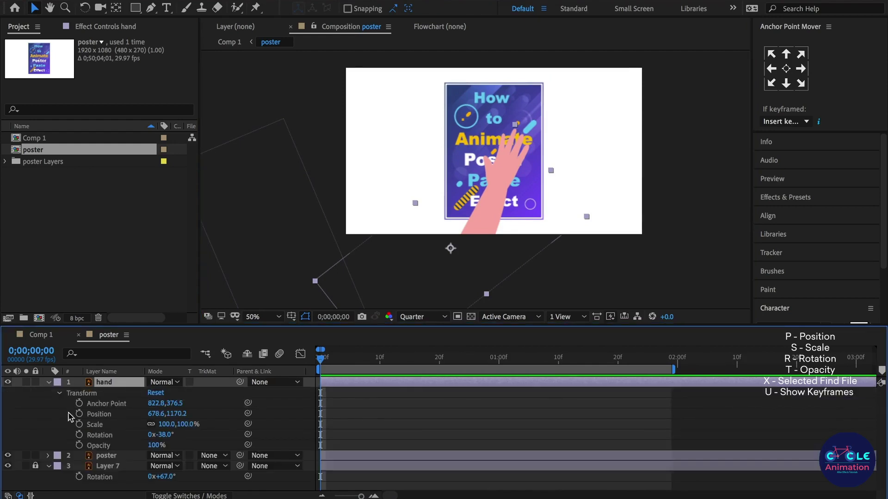
left_click(79, 414)
left_click(79, 424)
left_click(80, 435)
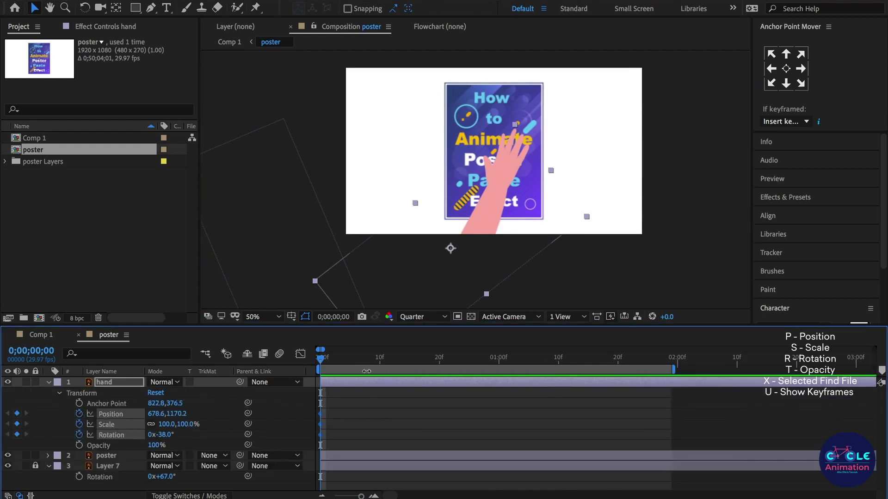
left_click_drag(323, 419, 380, 420)
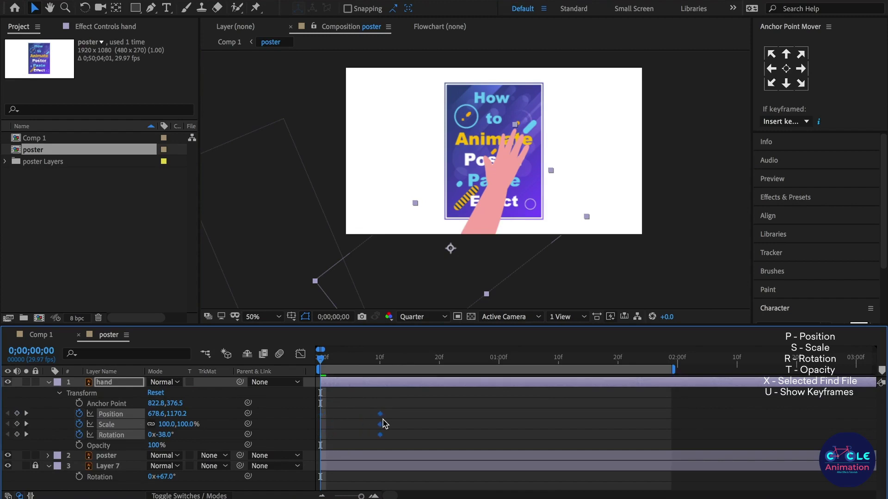
left_click(464, 361)
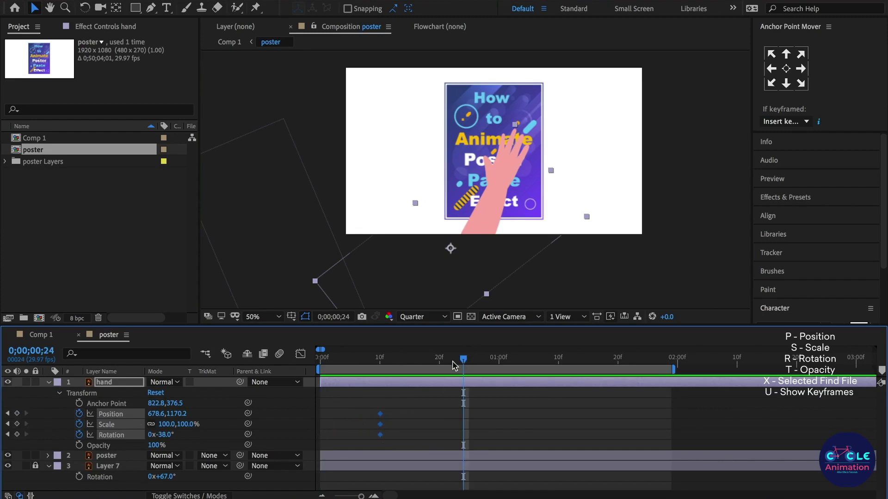
left_click(17, 414)
left_click(380, 360)
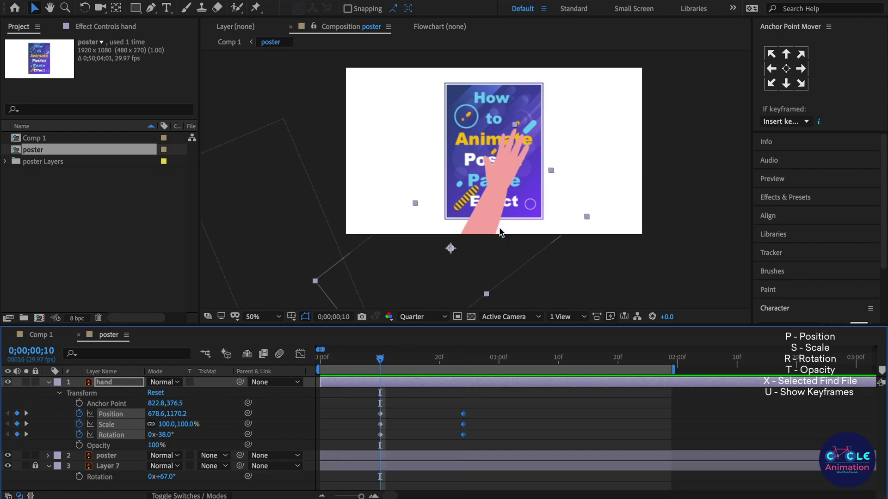
left_click_drag(166, 434, 179, 436)
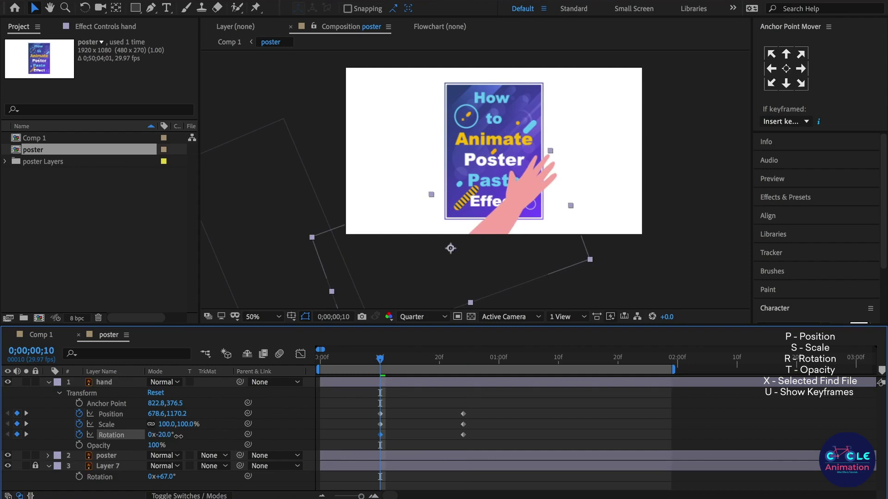
key("ctrl+z")
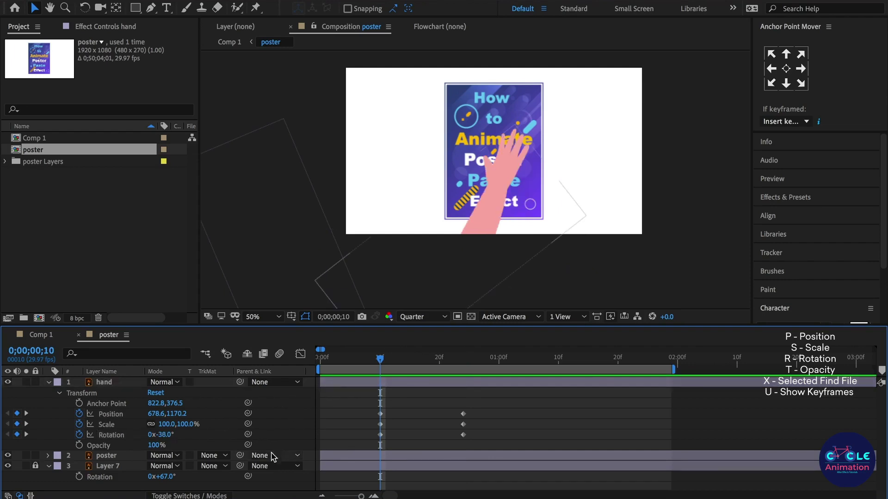
left_click_drag(240, 455, 104, 382)
Step: Start the hand at -10° rotation, 118% scale, position 850.6,2262.2, below the frame
left_click_drag(164, 435, 179, 421)
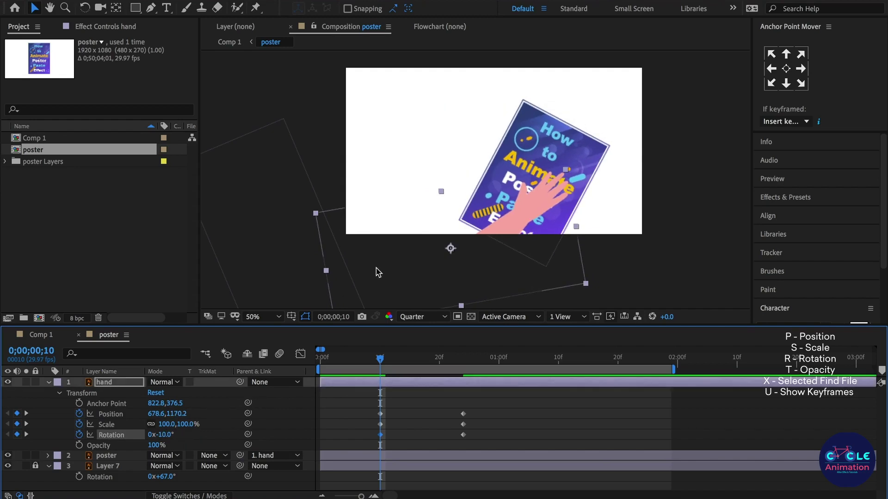
left_click_drag(478, 276, 478, 301)
left_click_drag(469, 240, 485, 336)
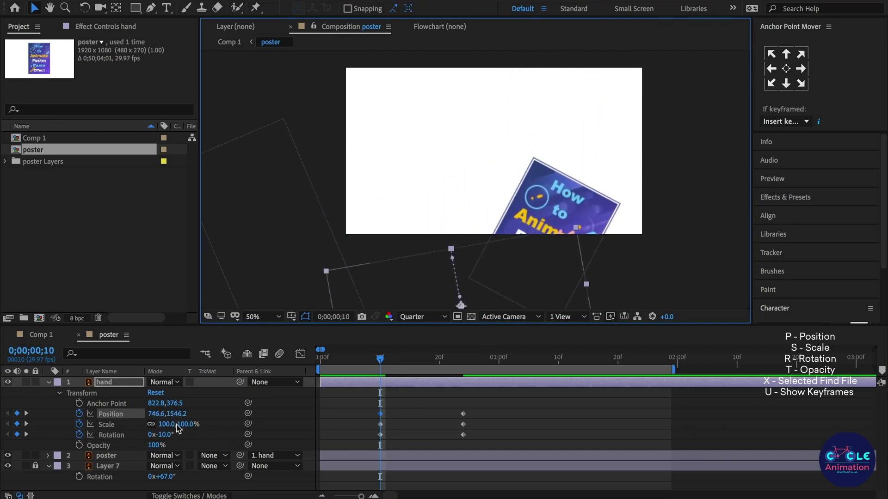
left_click_drag(176, 425, 201, 424)
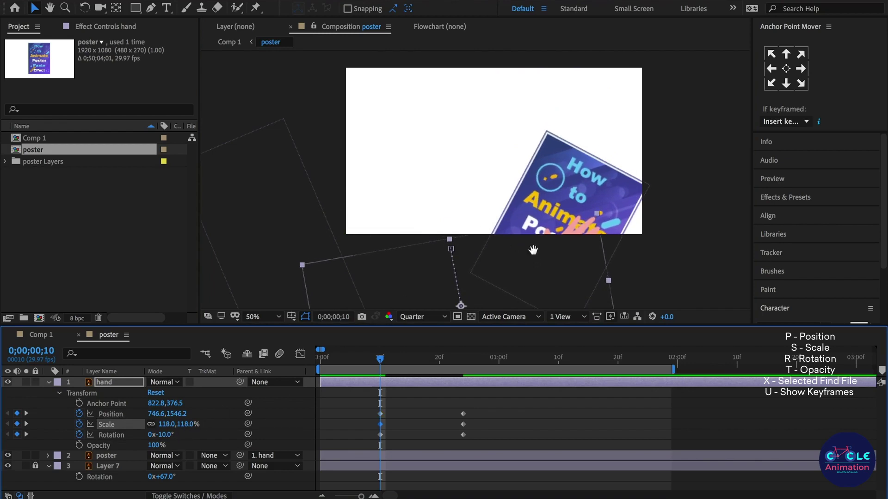
left_click_drag(533, 249, 513, 231)
left_click_drag(426, 165, 448, 316)
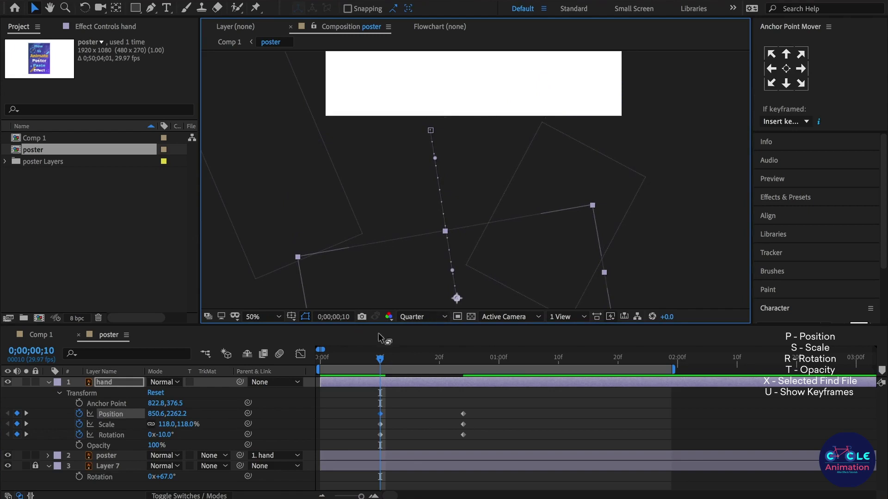
Step: Scrub through the hand's entry animation, then return to frame 9
left_click_drag(382, 360, 469, 360)
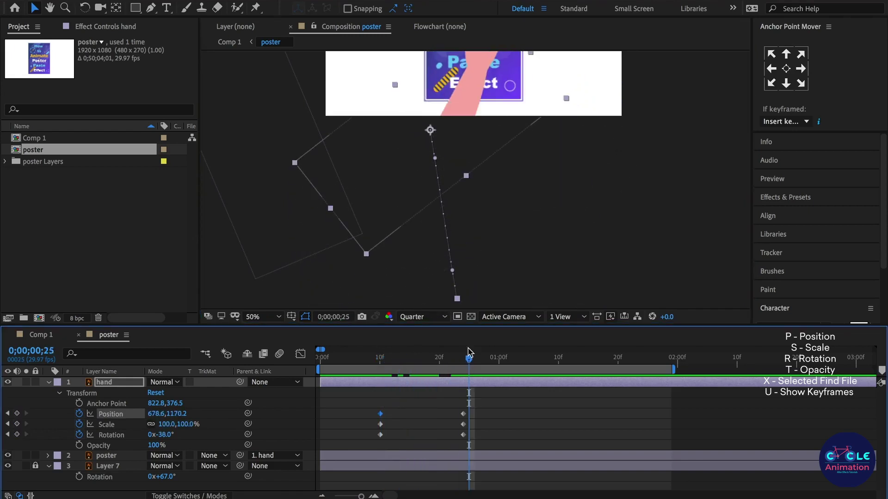
left_click_drag(514, 88, 512, 214)
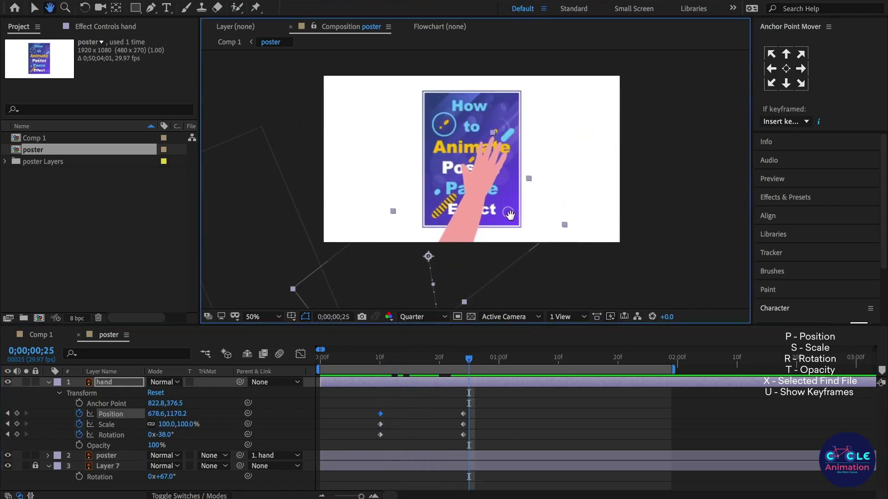
mouse_move(385, 363)
left_mouse_down()
mouse_move(403, 364)
mouse_move(380, 368)
left_mouse_up()
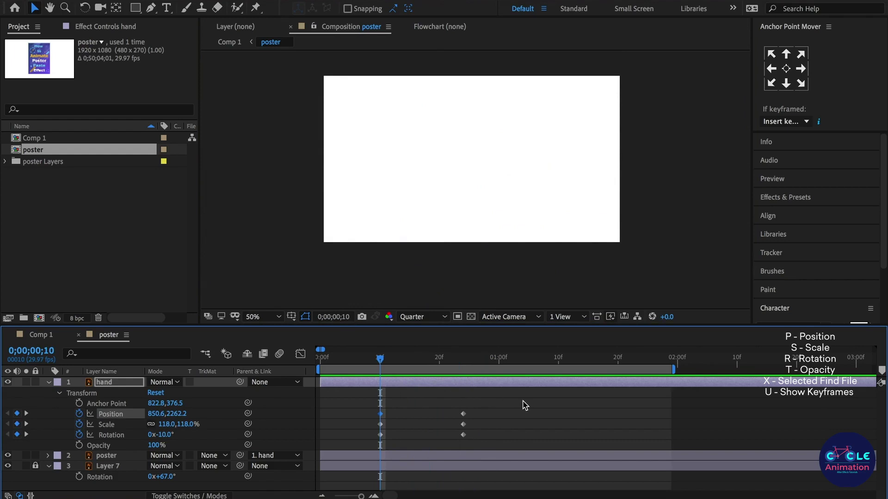
left_click(373, 363)
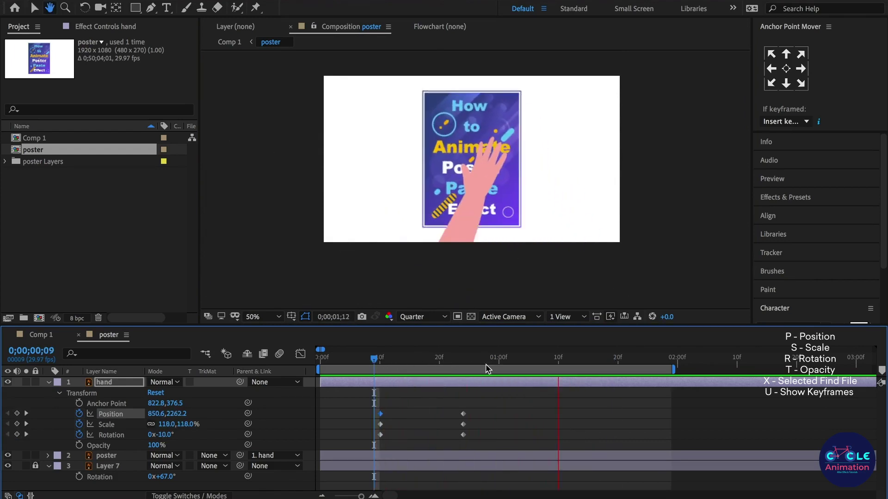
Step: Apply Easy Ease to the hand's three frame-10 Position, Scale and Rotation keyframes
mouse_move(463, 363)
left_mouse_down()
mouse_move(427, 364)
mouse_move(482, 379)
mouse_move(464, 379)
left_mouse_up()
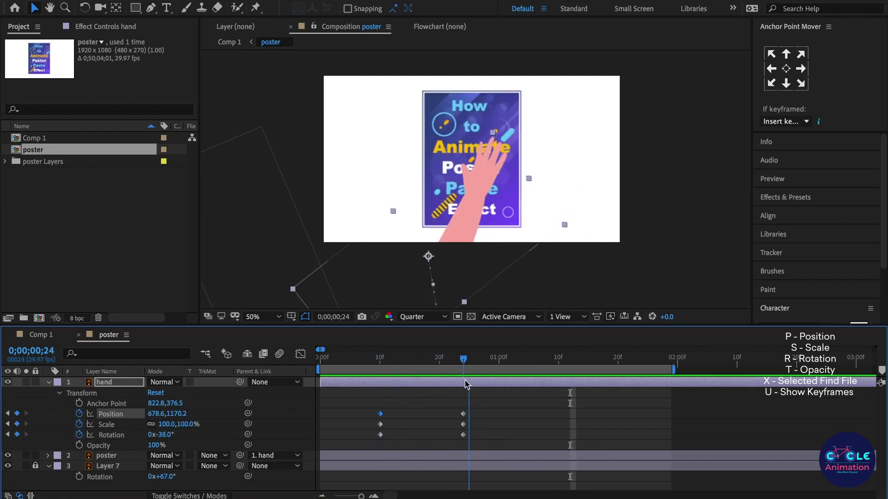
left_click_drag(403, 402, 370, 449)
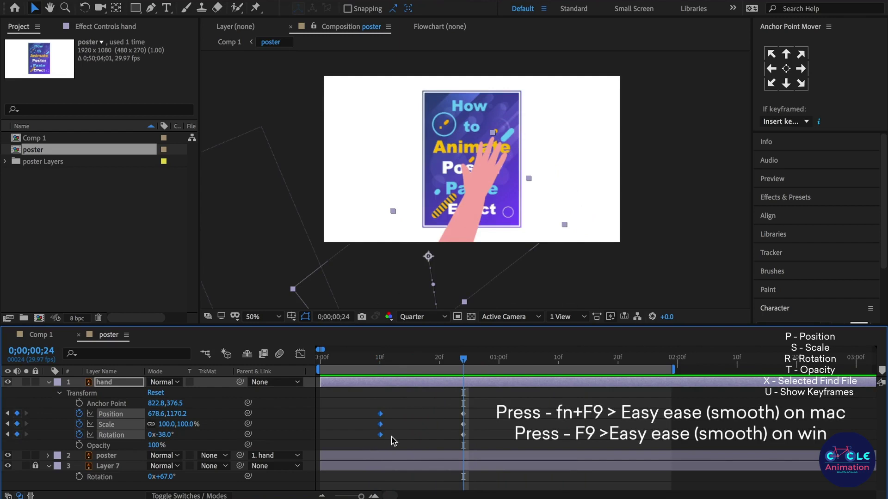
key("F9")
left_click(300, 354)
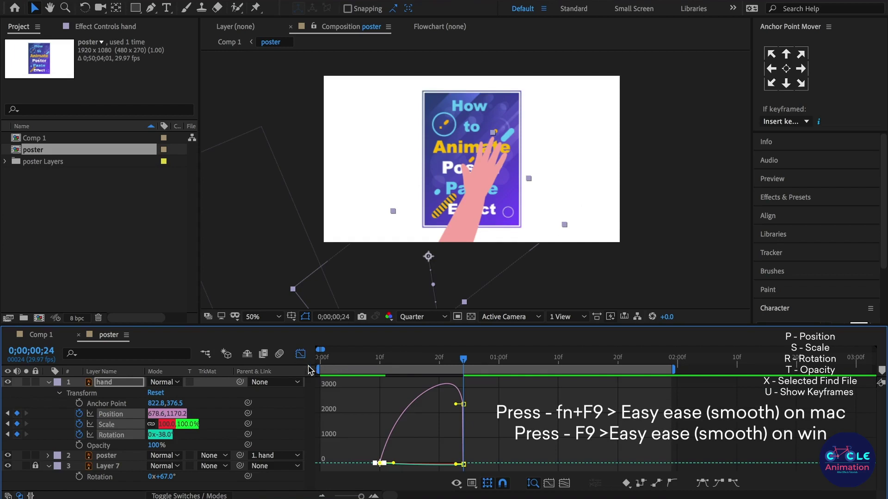
left_click(300, 354)
Step: Play the eased entry back from frame 9, then zoom the timeline out to whole seconds
left_click(375, 359)
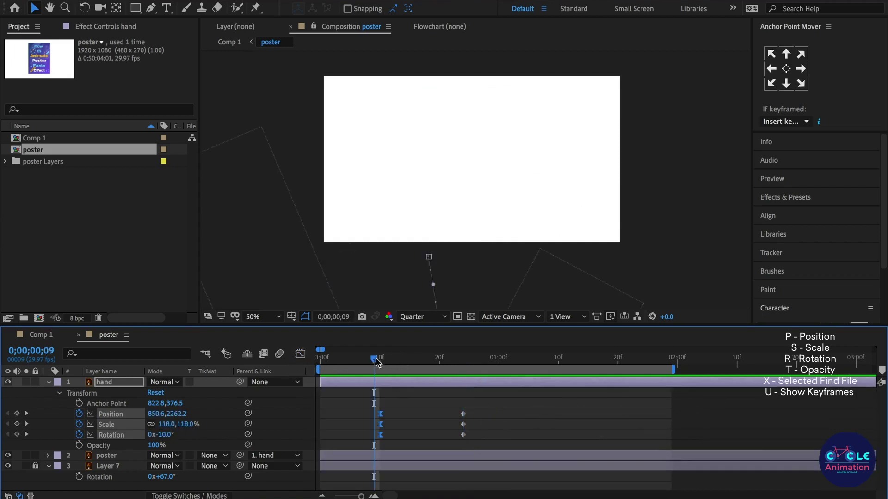
key("space")
key("space")
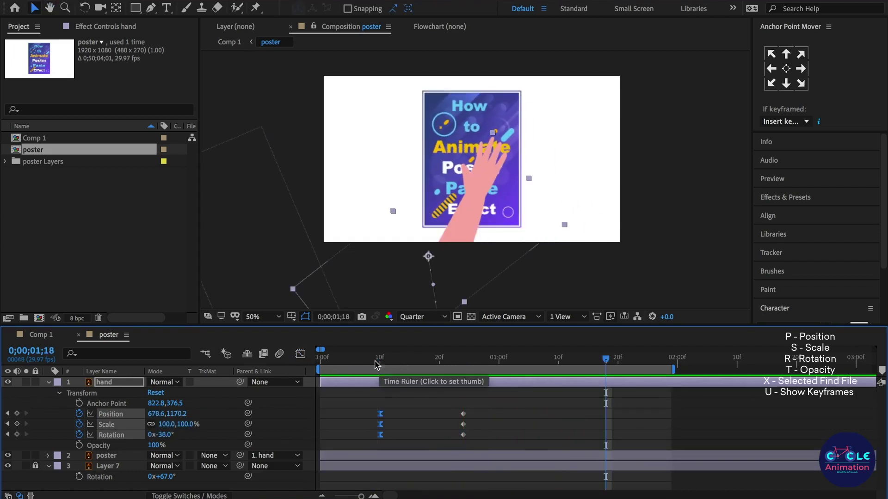
left_click_drag(380, 367, 463, 374)
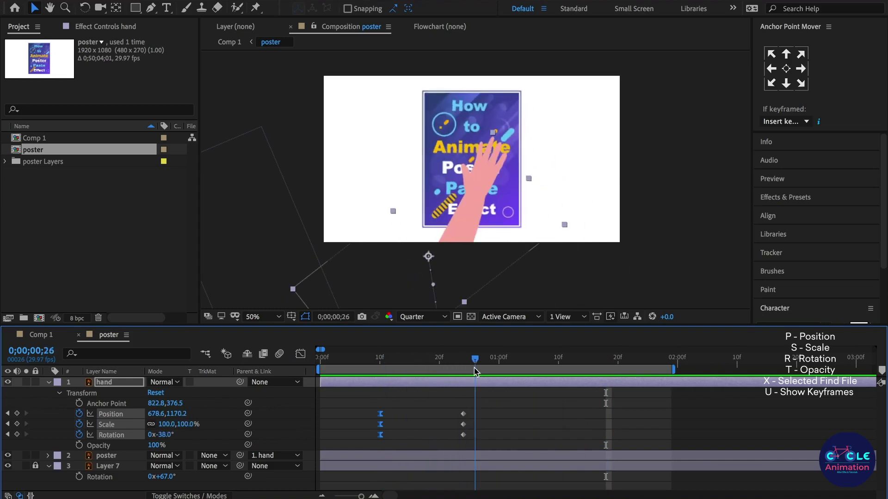
key("minus")
left_click(404, 459)
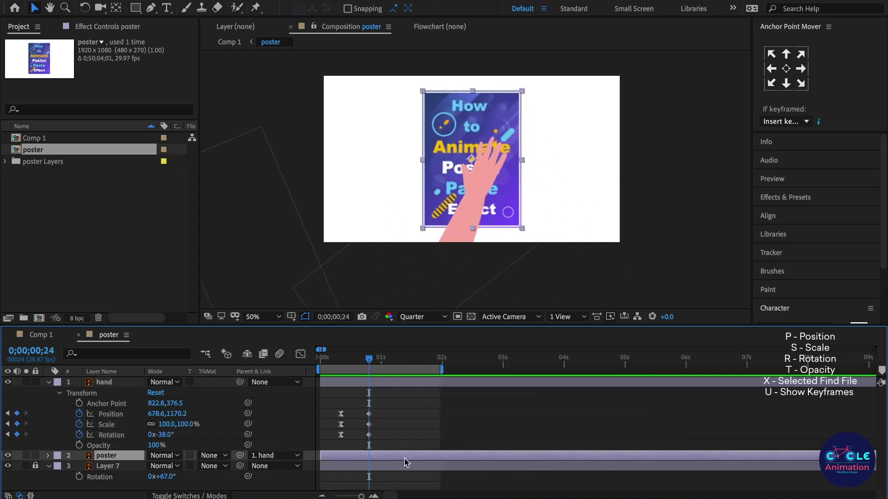
Step: Apply the CC Page Turn effect to the poster layer via an Effects & Presets search for 'page'
left_click(781, 199)
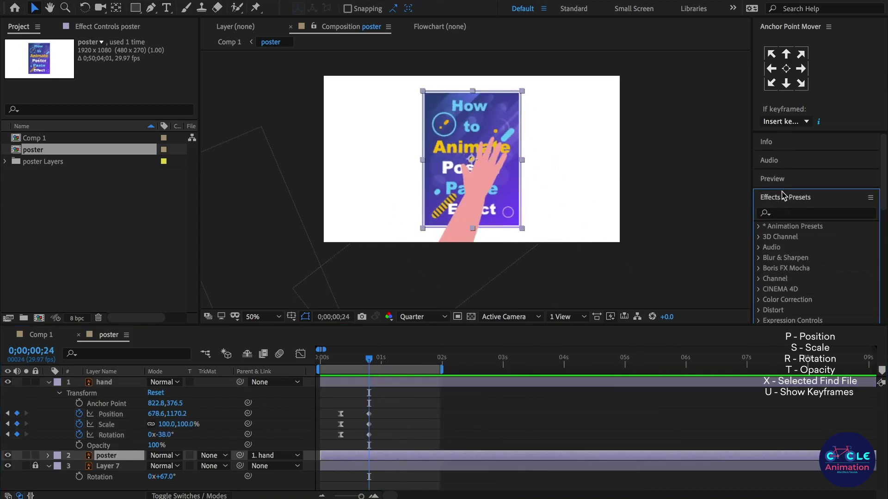
left_click(785, 213)
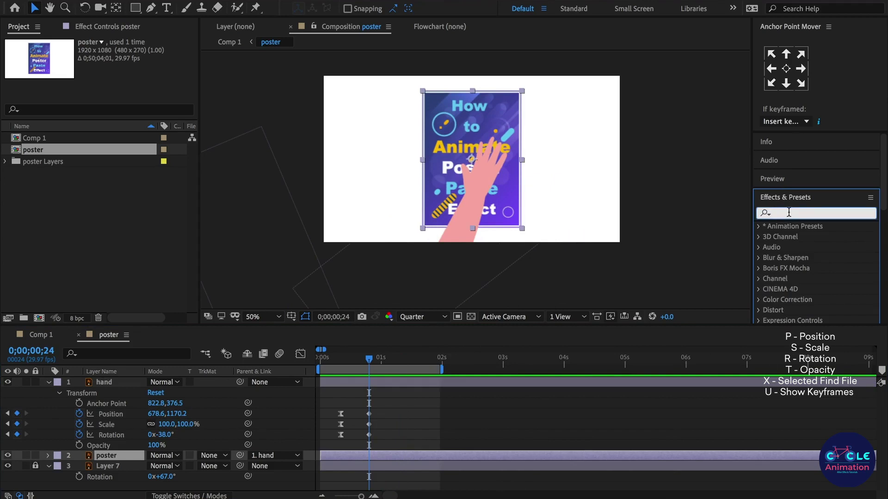
type("page")
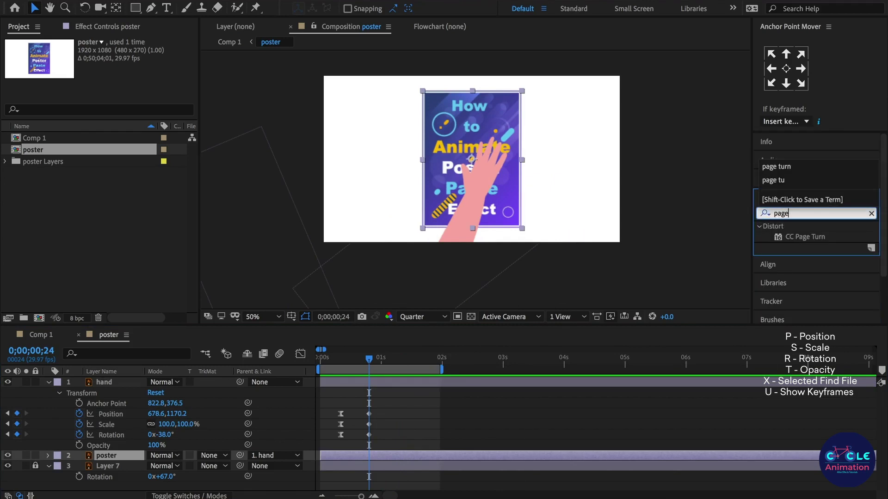
left_click(804, 238)
double_click(810, 240)
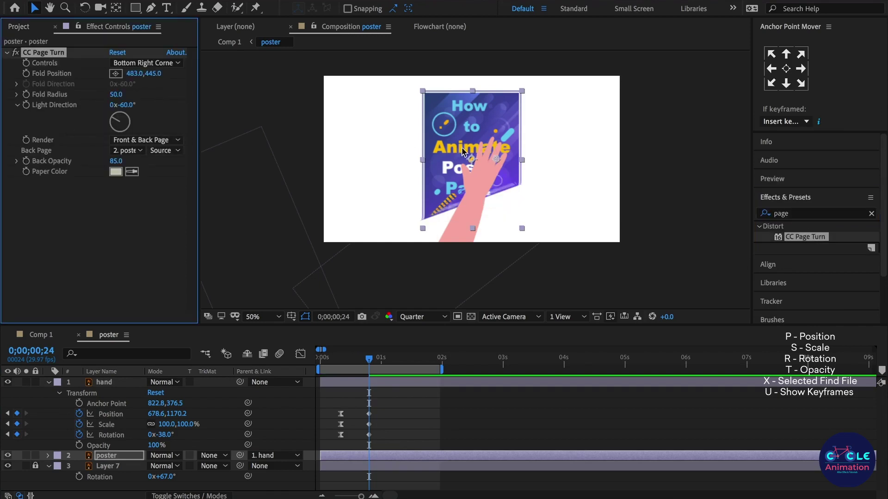
Step: Fold the poster's bottom-right corner to position 363,577, hide the hand, and set Back Opacity 100
left_click_drag(498, 160, 503, 200)
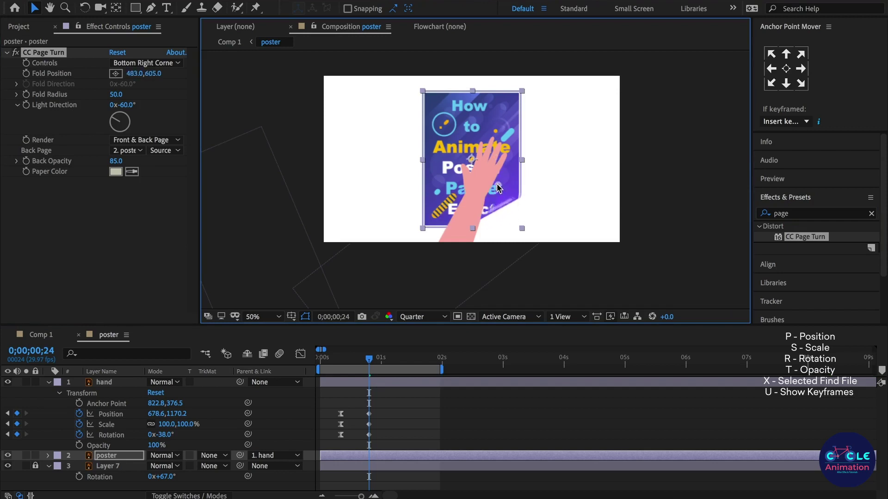
left_click_drag(504, 206, 495, 199)
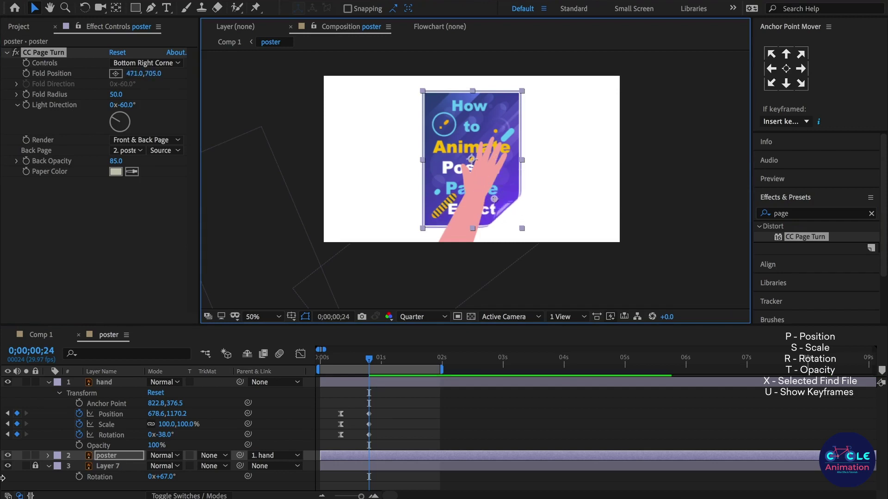
left_click(8, 383)
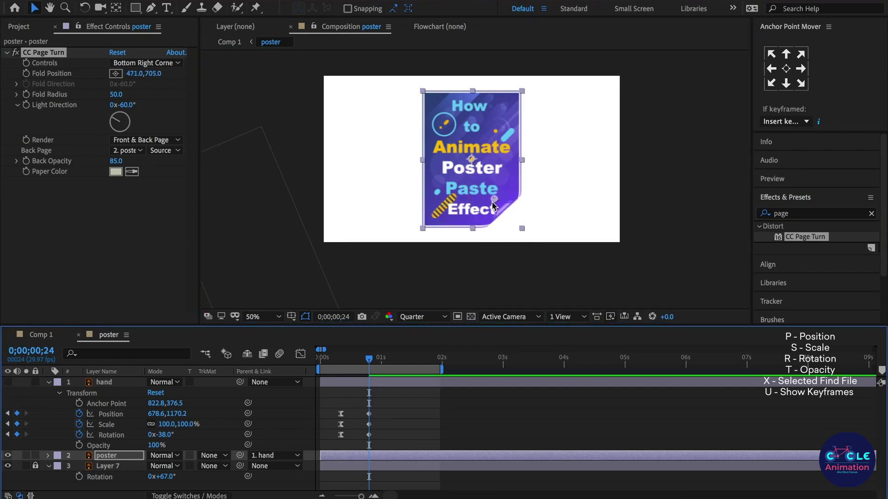
left_click_drag(493, 202, 477, 179)
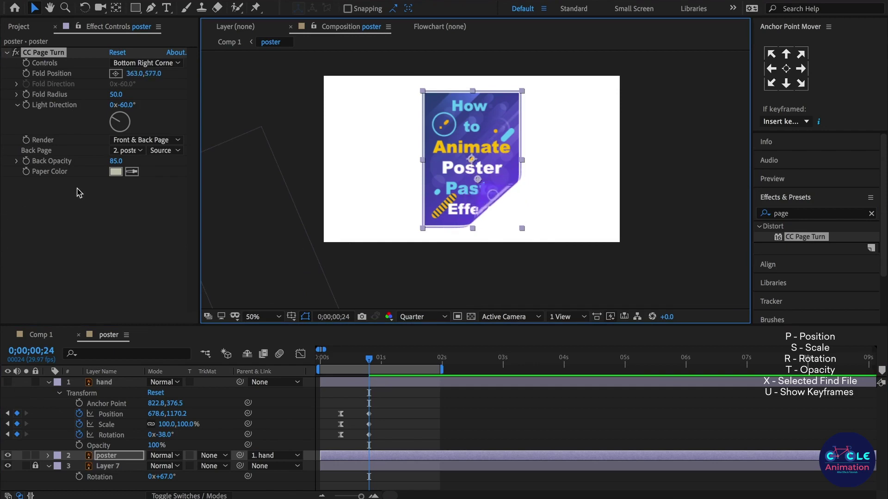
left_click_drag(114, 162, 188, 161)
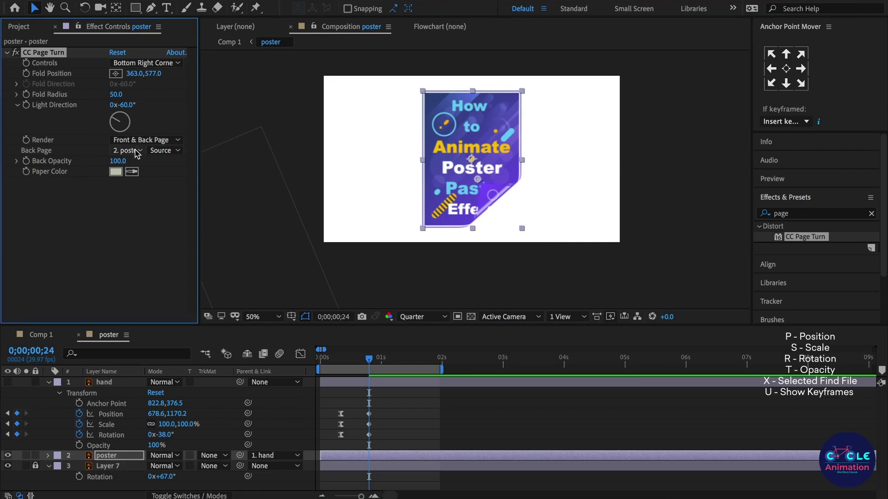
Step: Set the page turn's Back Page to None and its Paper Color to grey-blue #6C7488
left_click(137, 153)
left_click(139, 163)
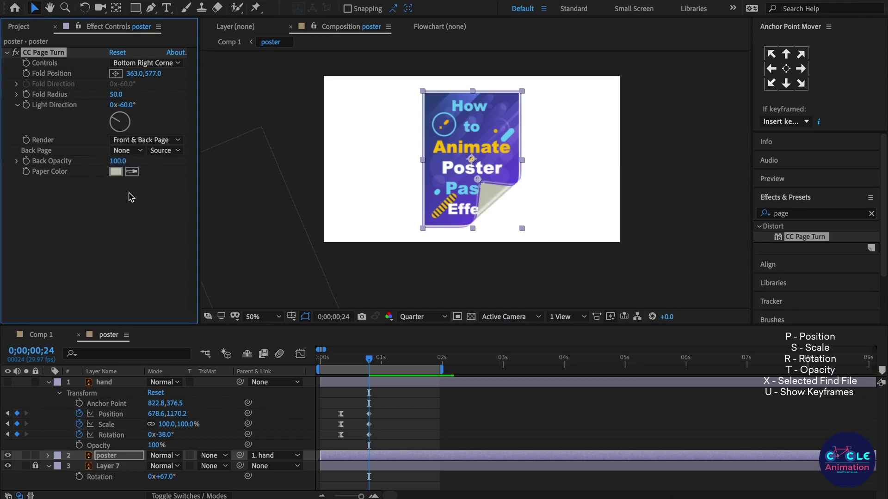
left_click(117, 172)
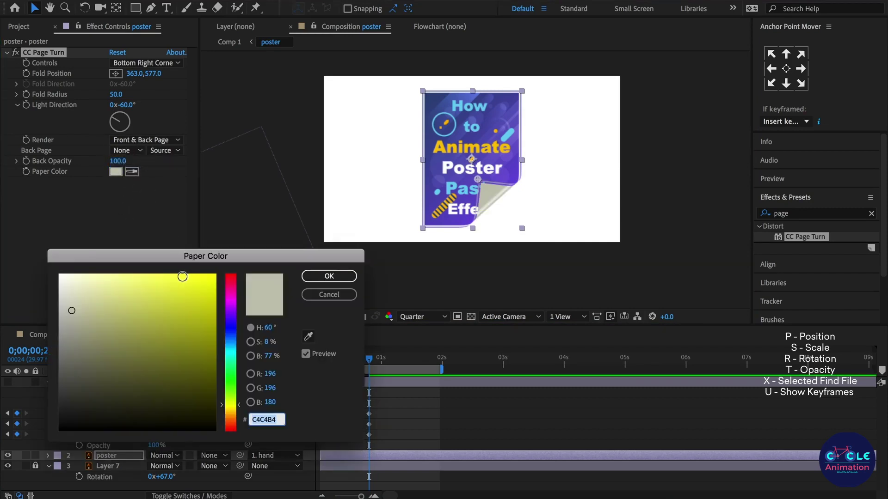
mouse_move(75, 324)
left_mouse_down()
mouse_move(57, 274)
mouse_move(85, 314)
left_mouse_up()
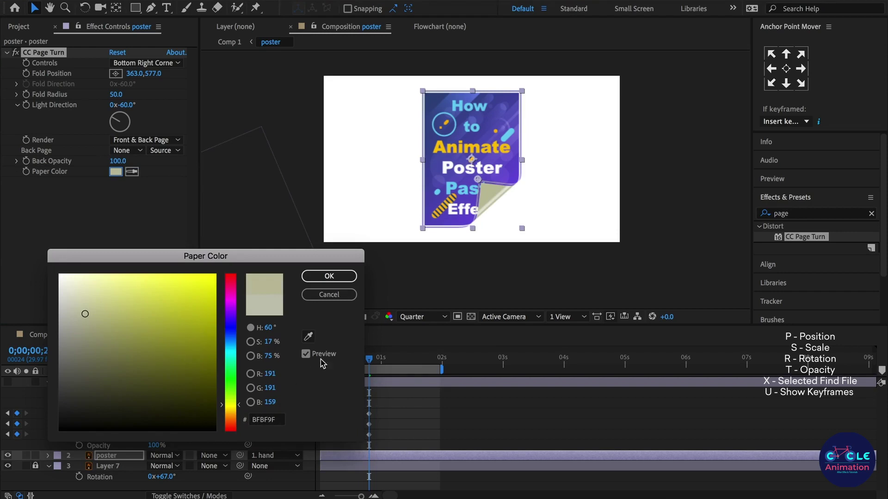
left_click(307, 336)
left_click(428, 94)
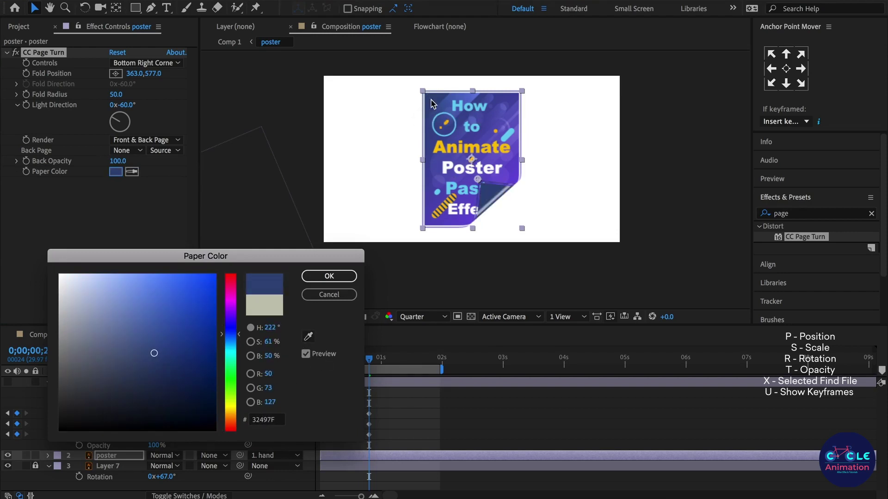
mouse_move(125, 351)
left_mouse_down()
mouse_move(127, 342)
mouse_move(91, 348)
left_mouse_up()
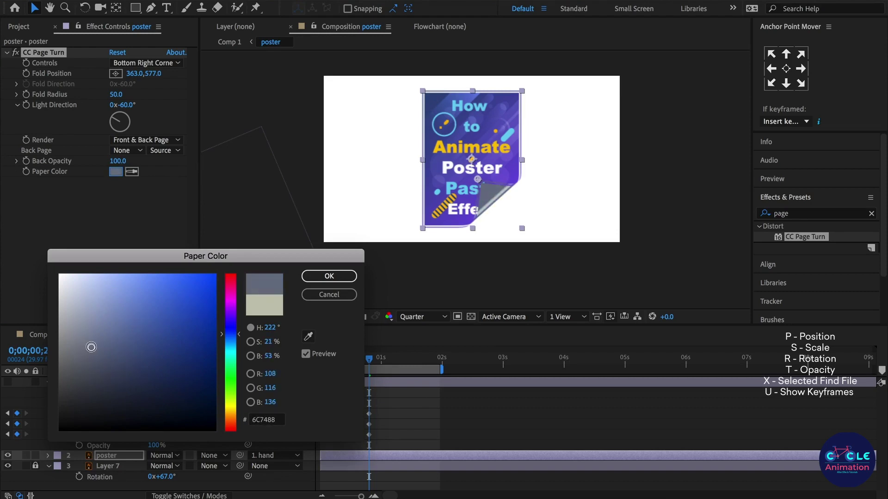
left_click(342, 277)
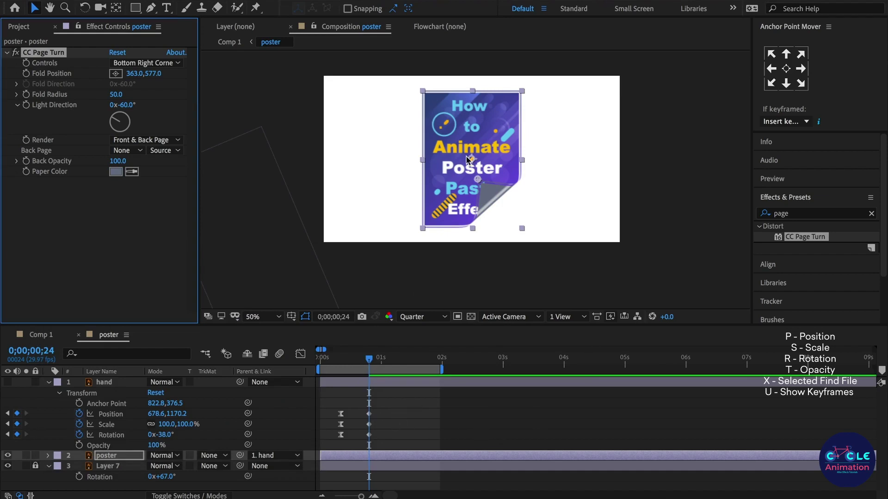
Step: Shrink the curl toward the bottom-right corner at 463,625 and duplicate the CC Page Turn effect
left_click_drag(478, 184, 487, 189)
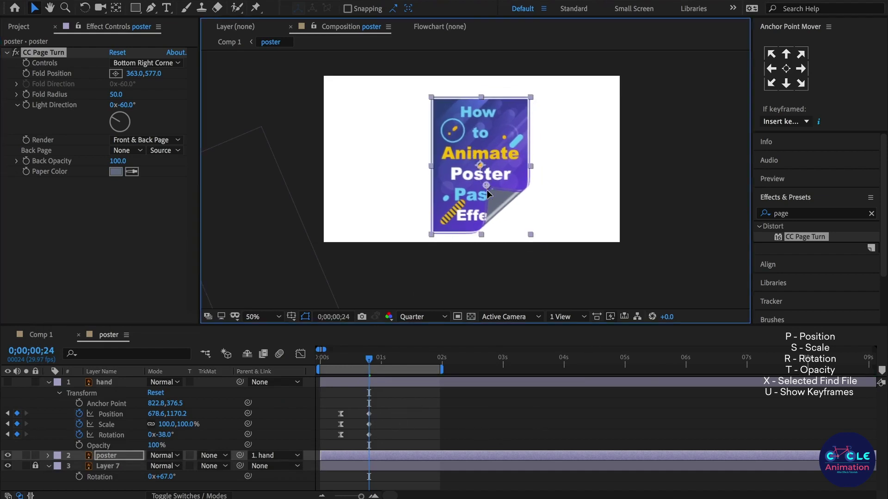
key("ctrl+z")
mouse_move(477, 179)
left_mouse_down()
mouse_move(514, 214)
mouse_move(489, 186)
left_mouse_up()
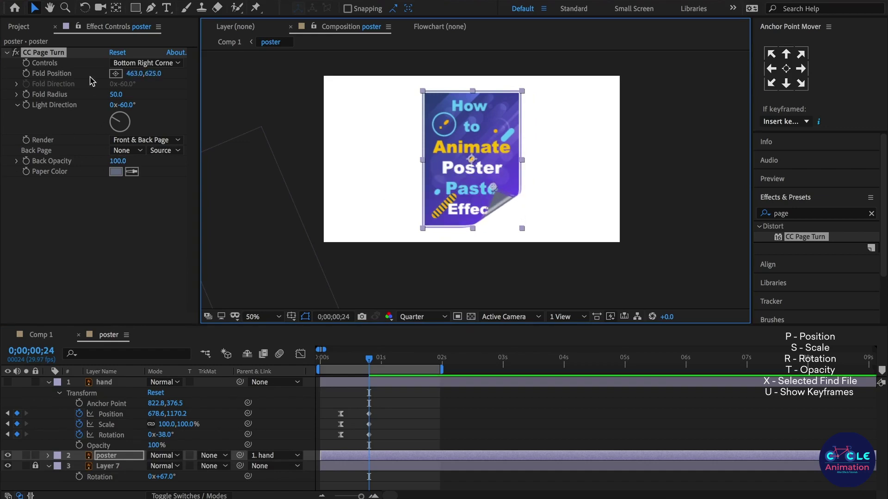
left_click(55, 58)
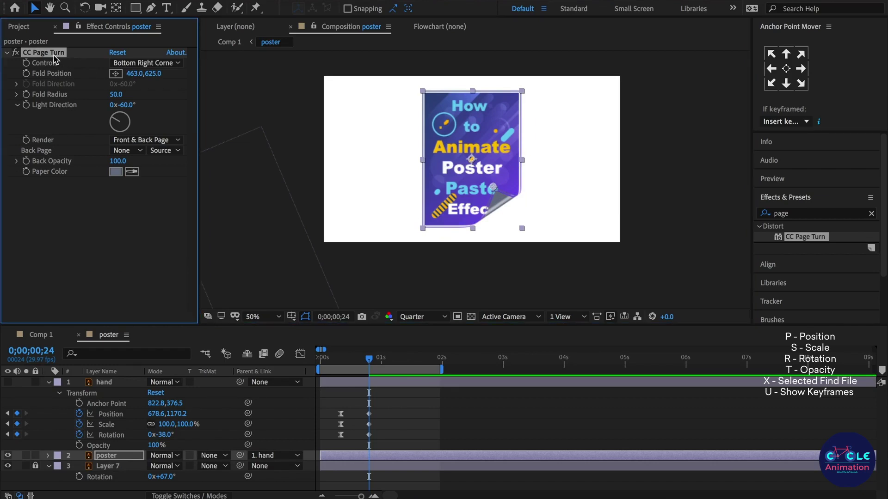
key("ctrl+d")
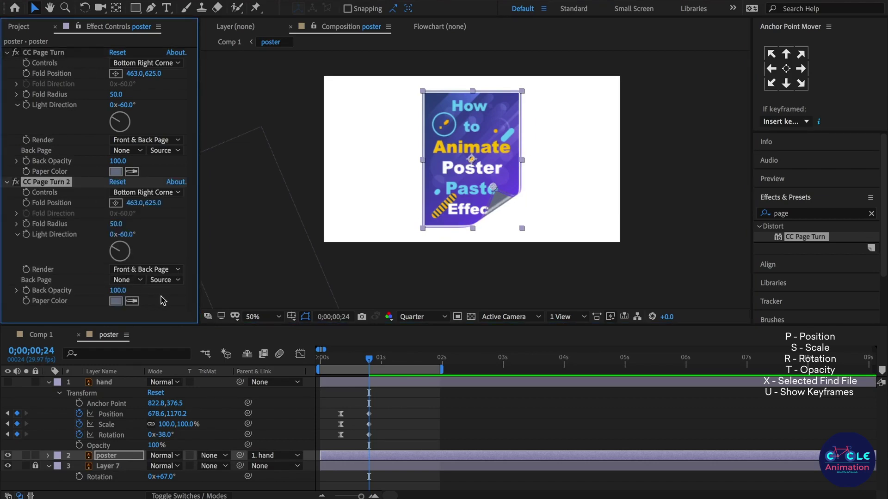
Step: Make CC Page Turn 2 a small Top Right Corner curl with fold position 521,137
left_click(159, 192)
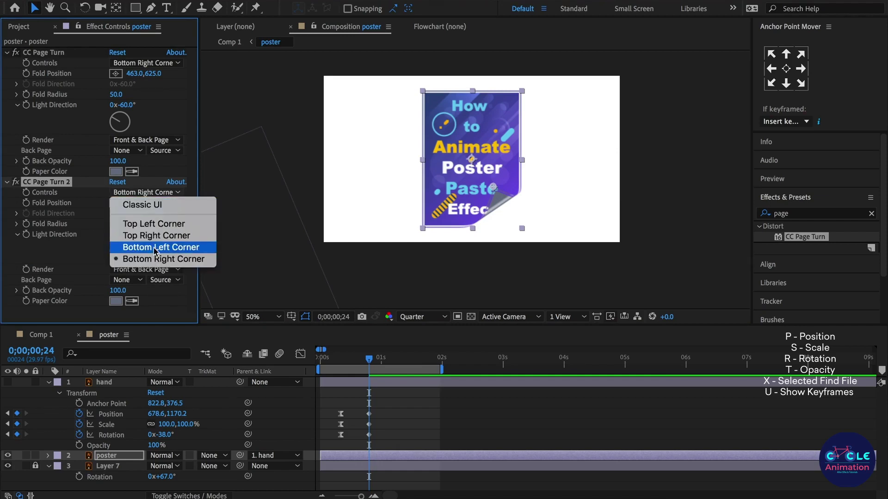
left_click(160, 236)
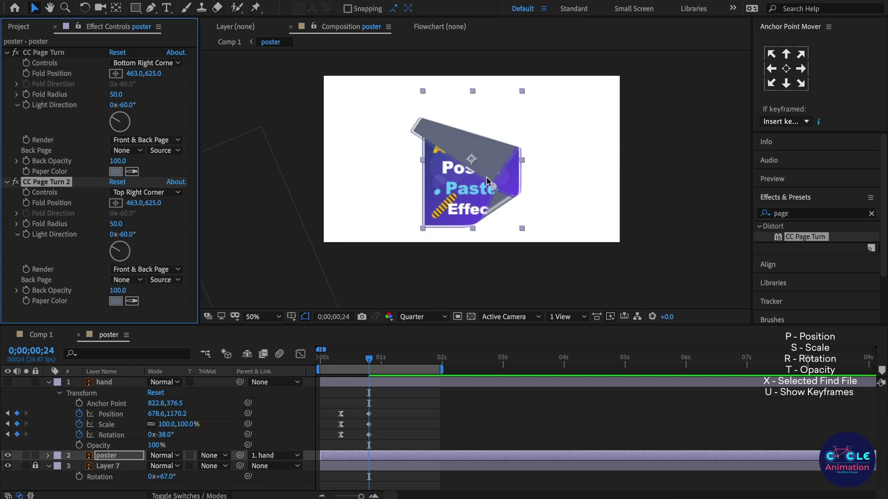
left_click_drag(143, 203, 83, 203)
left_click_drag(479, 191, 505, 116)
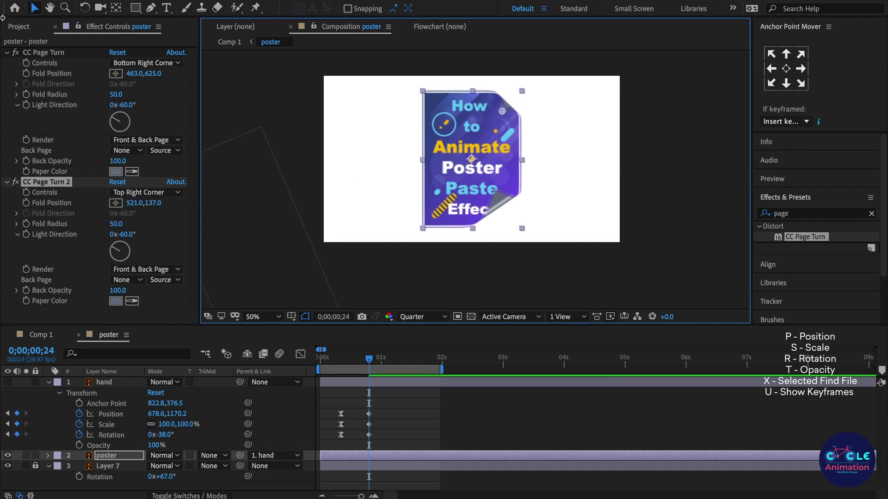
left_click(7, 52)
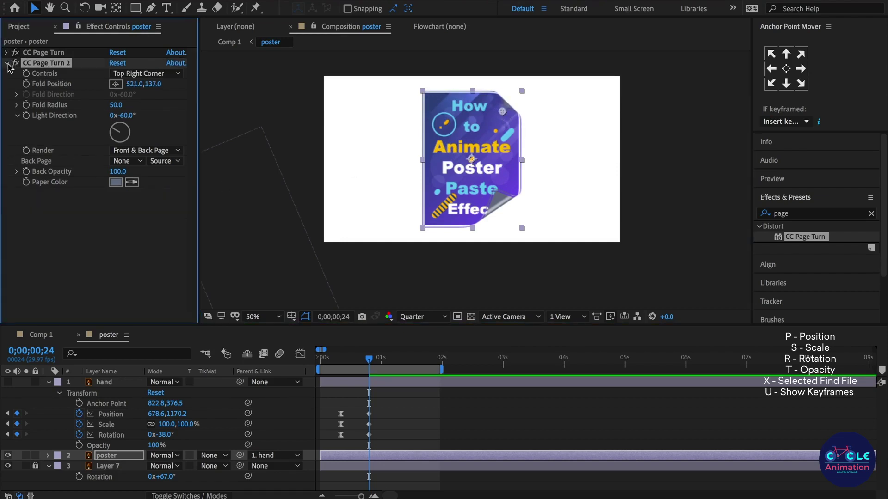
Step: Duplicate it into CC Page Turn 3, a small Top Left Corner curl at 125,109
key("ctrl+d")
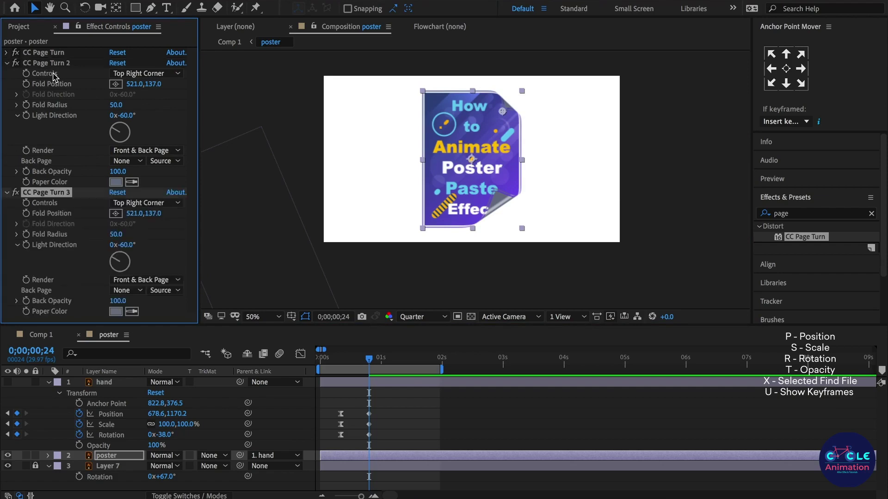
left_click(130, 202)
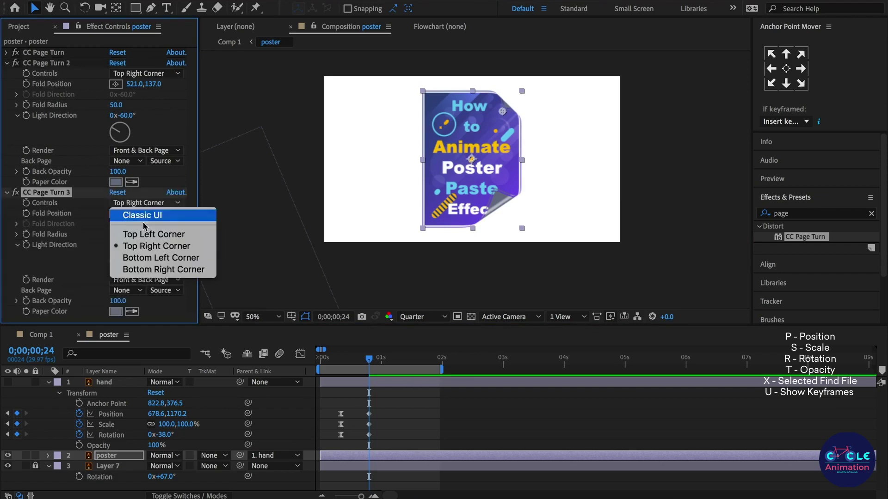
left_click(141, 231)
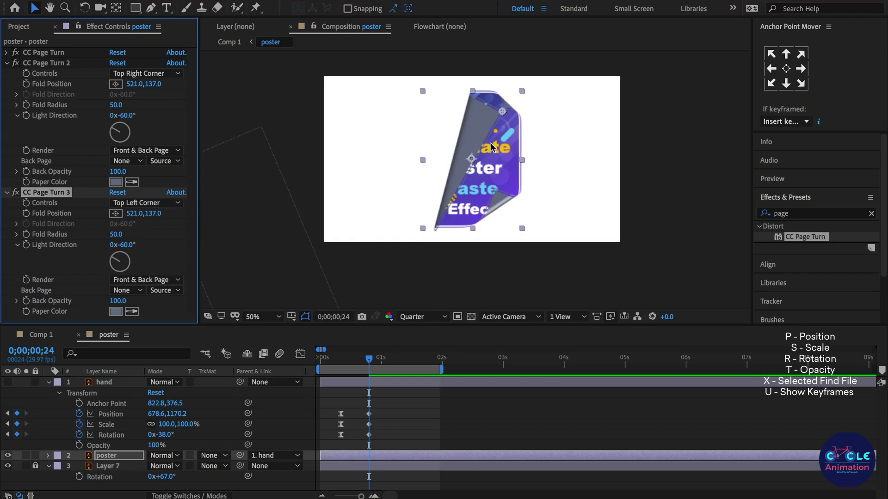
mouse_move(503, 114)
left_mouse_down()
mouse_move(474, 133)
mouse_move(441, 111)
left_mouse_up()
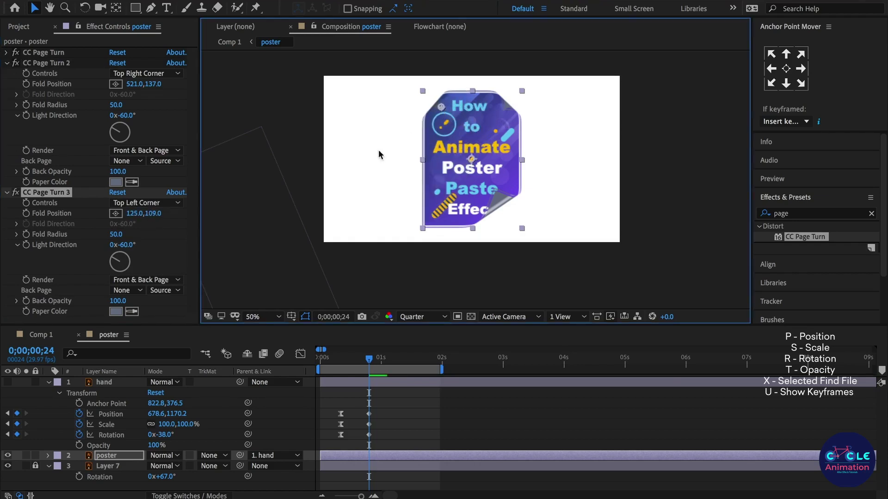
left_click(6, 63)
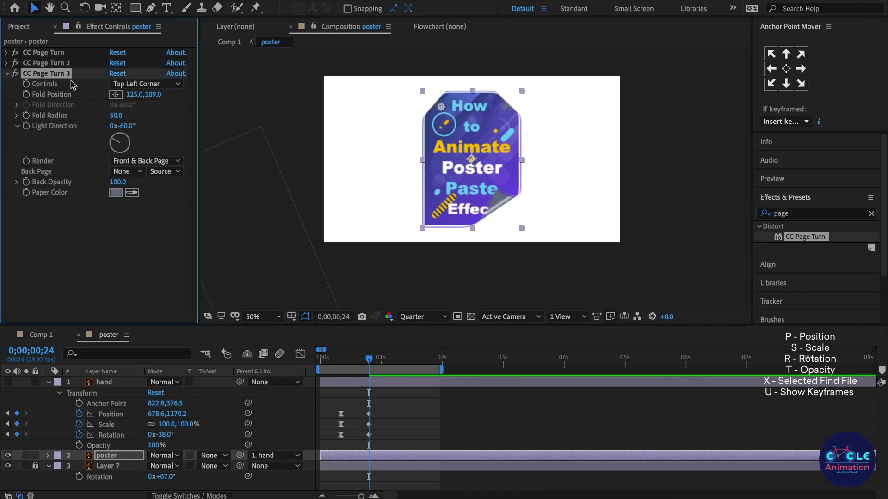
Step: Duplicate into a fourth page turn curling the Bottom Left Corner at 21,853
left_click(7, 74)
key("ctrl+d")
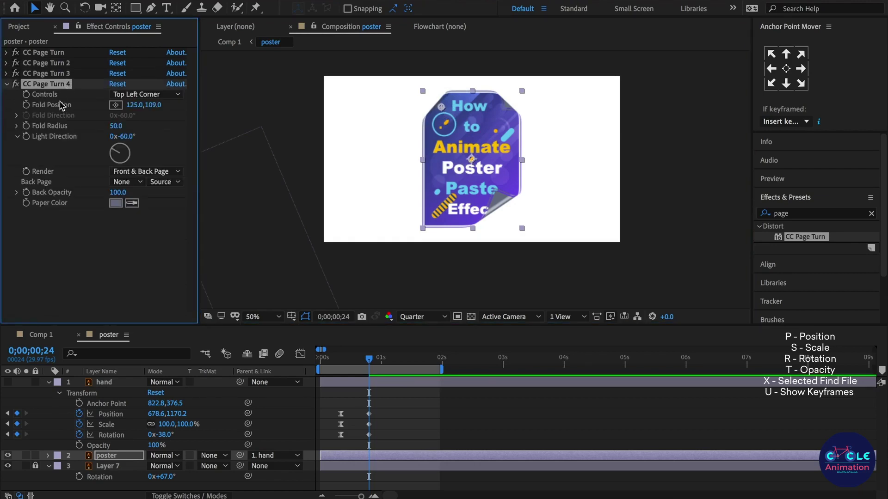
left_click(148, 94)
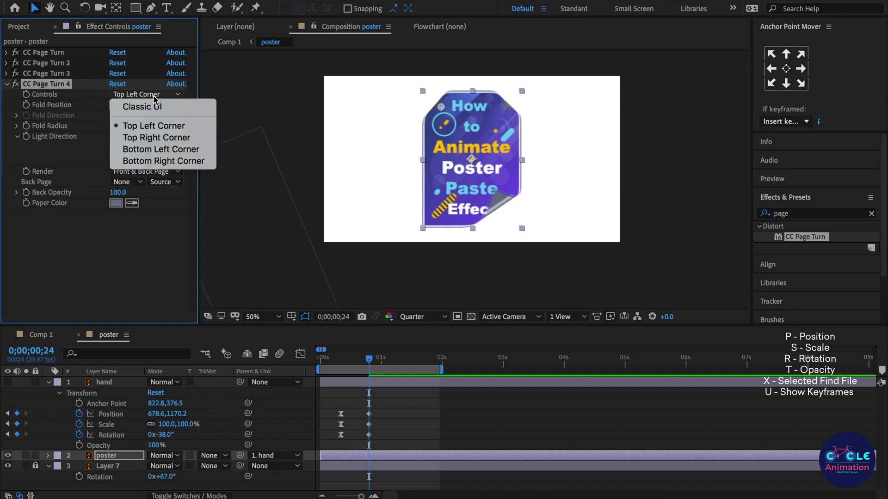
left_click(161, 149)
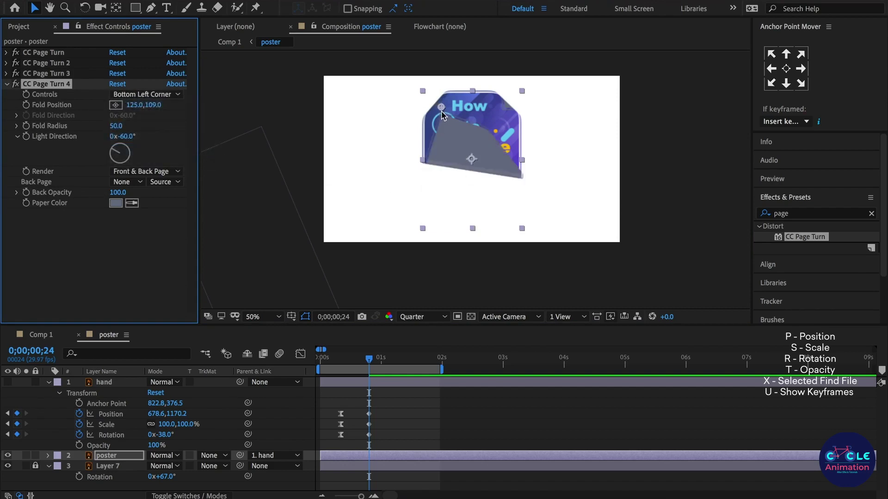
left_click_drag(442, 114, 434, 172)
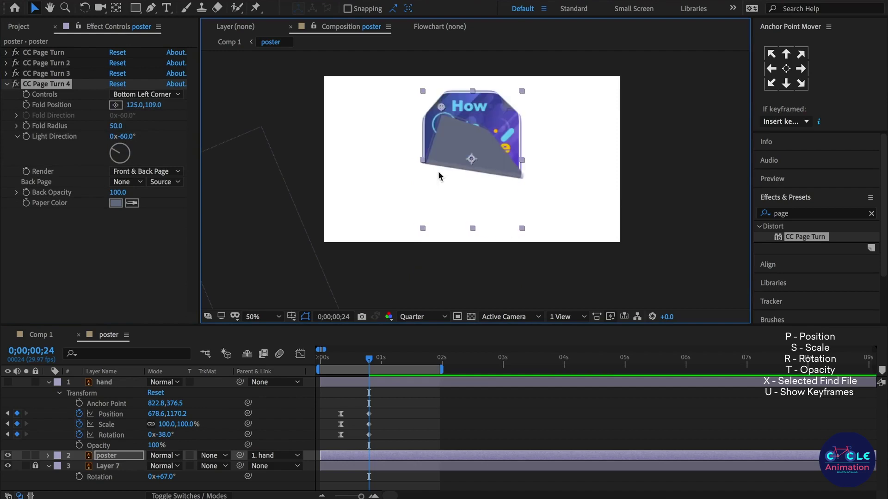
mouse_move(442, 108)
left_mouse_down()
mouse_move(426, 199)
mouse_move(441, 217)
mouse_move(425, 226)
left_mouse_up()
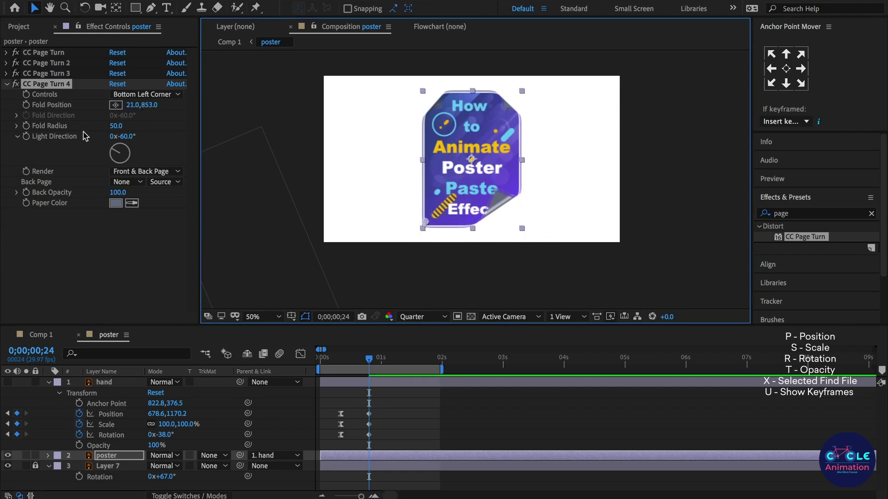
Step: Fine-tune CC Page Turn 3's top-left fold to 103,105 and adjust the second page turn
left_click(7, 74)
left_click_drag(144, 97, 149, 97)
mouse_move(442, 110)
left_mouse_down()
mouse_move(453, 115)
mouse_move(436, 106)
left_mouse_up()
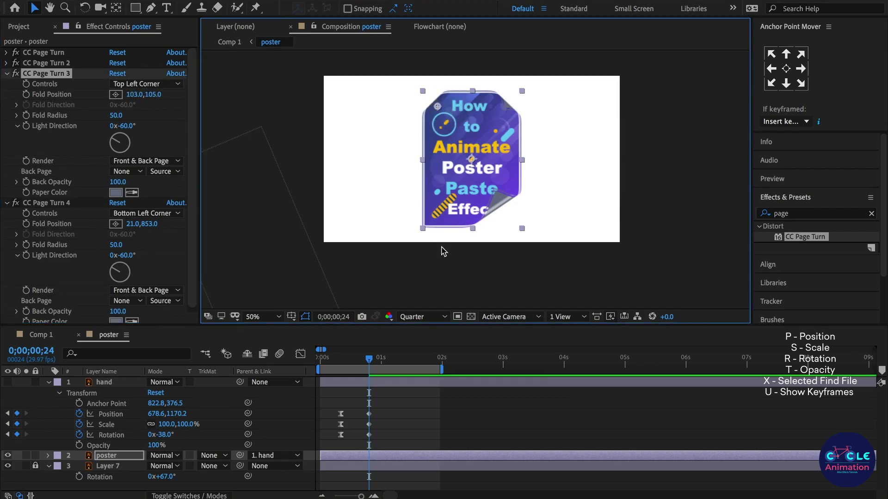
left_click(59, 64)
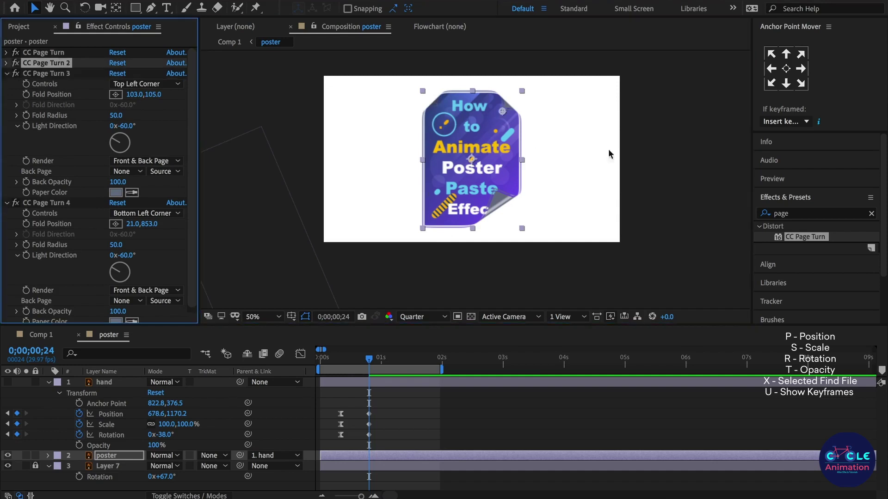
mouse_move(497, 124)
left_mouse_down()
mouse_move(505, 131)
mouse_move(512, 109)
left_mouse_up()
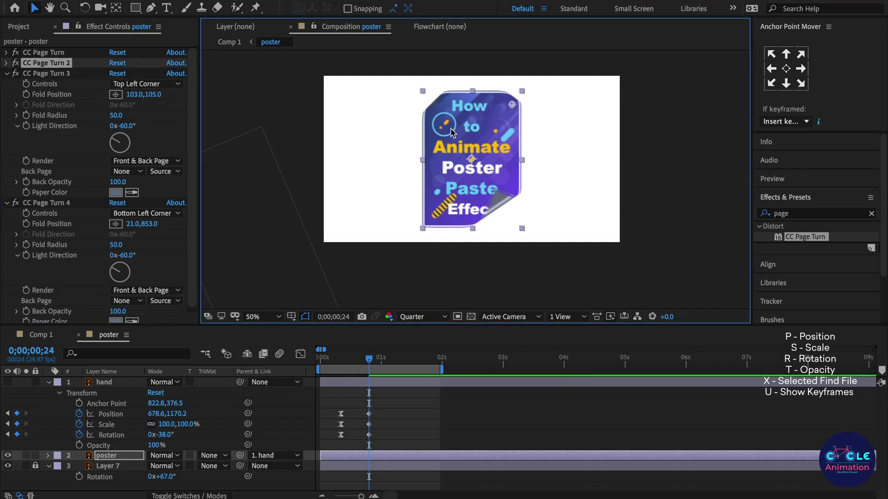
left_click(16, 54)
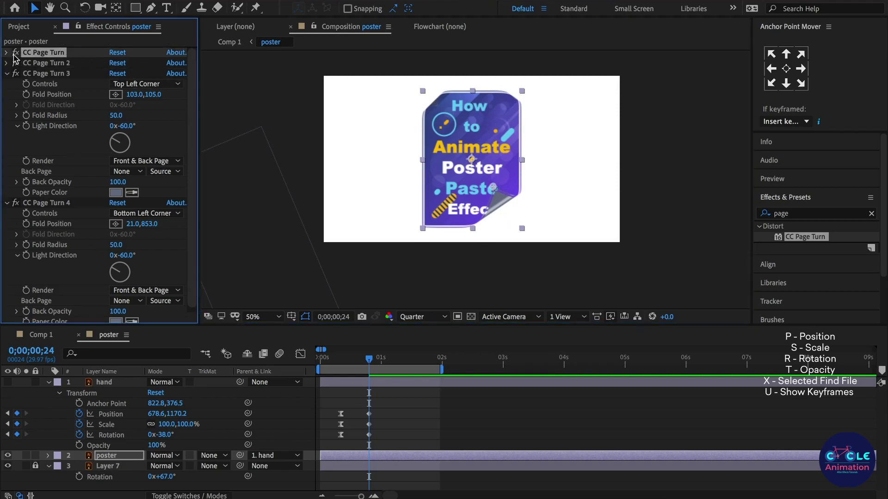
Step: Flatten the bottom-right curl, preview the fold keyframes, and enlarge the bottom-left curl
left_click_drag(493, 188, 519, 226)
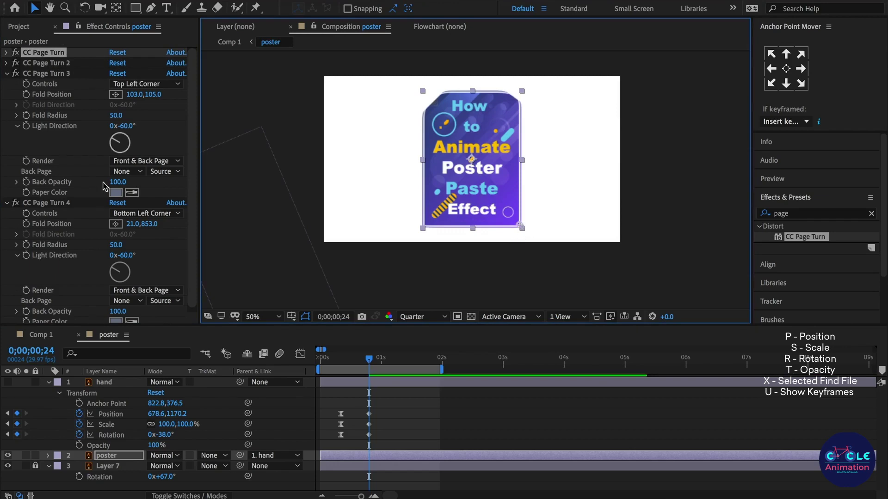
mouse_move(342, 365)
left_mouse_down()
mouse_move(384, 374)
mouse_move(375, 377)
left_mouse_up()
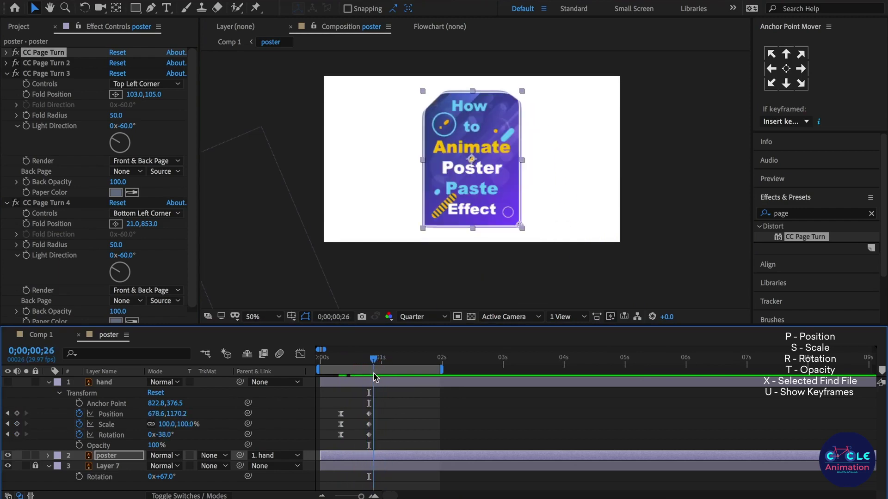
left_click_drag(374, 378, 369, 374)
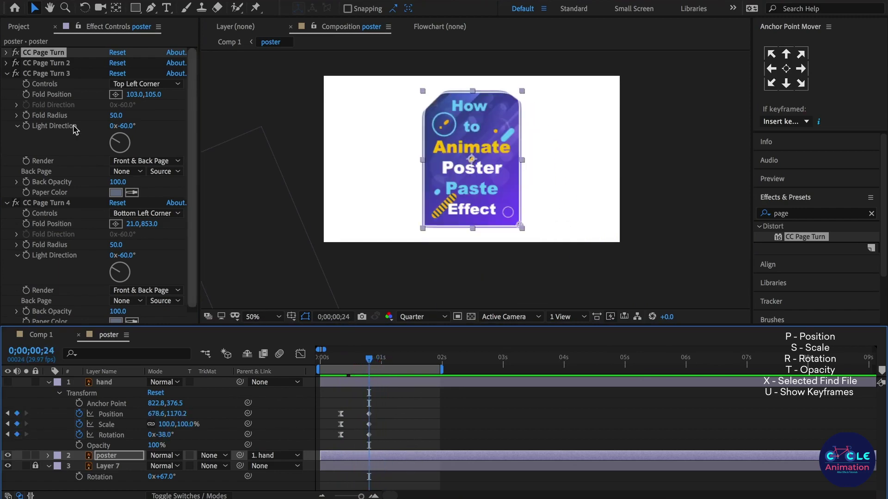
left_click(6, 74)
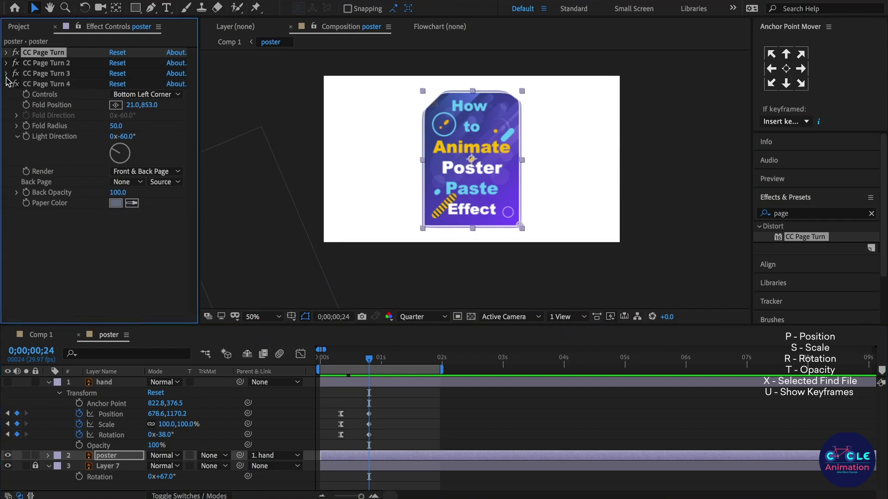
left_click(26, 106)
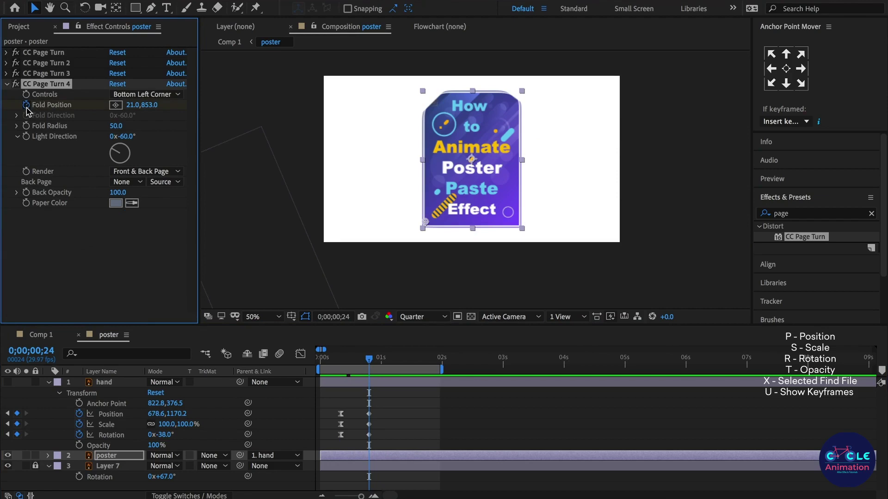
mouse_move(426, 222)
left_mouse_down()
mouse_move(463, 212)
mouse_move(467, 190)
left_mouse_up()
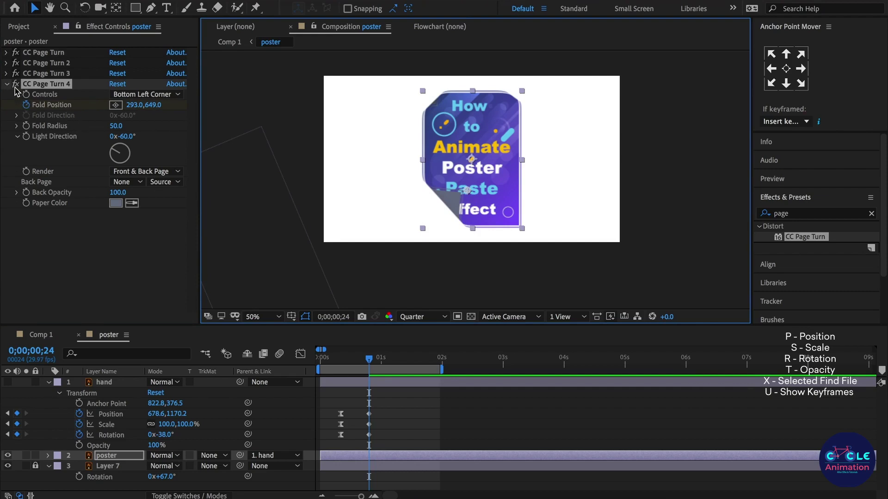
Step: Curl the top-left corner inward to 251,269 and the top-right corner to 433,197
left_click(5, 74)
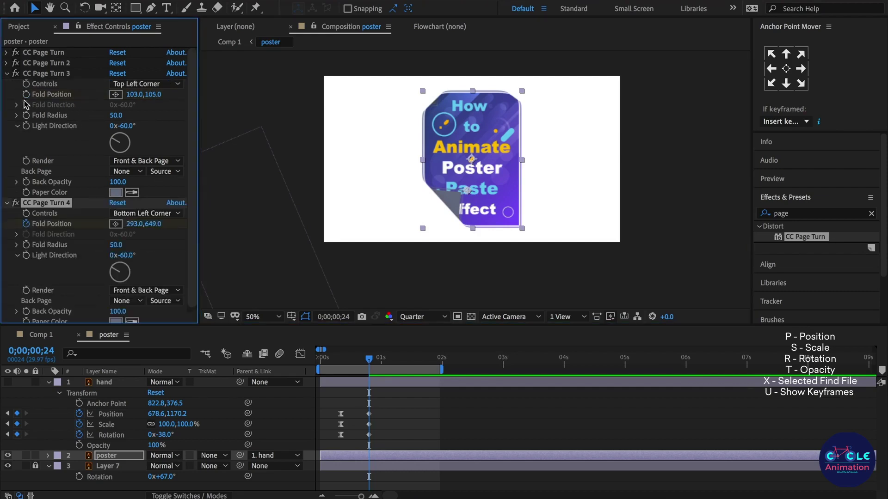
left_click(27, 97)
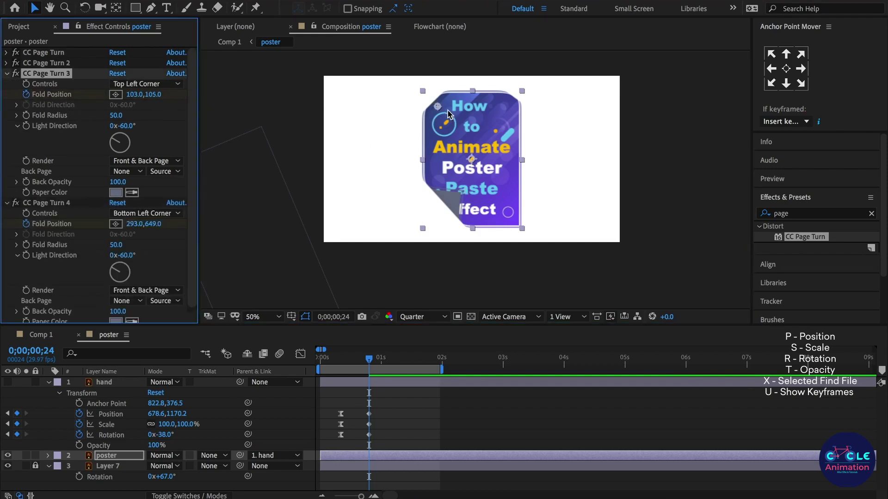
left_click_drag(438, 110, 460, 131)
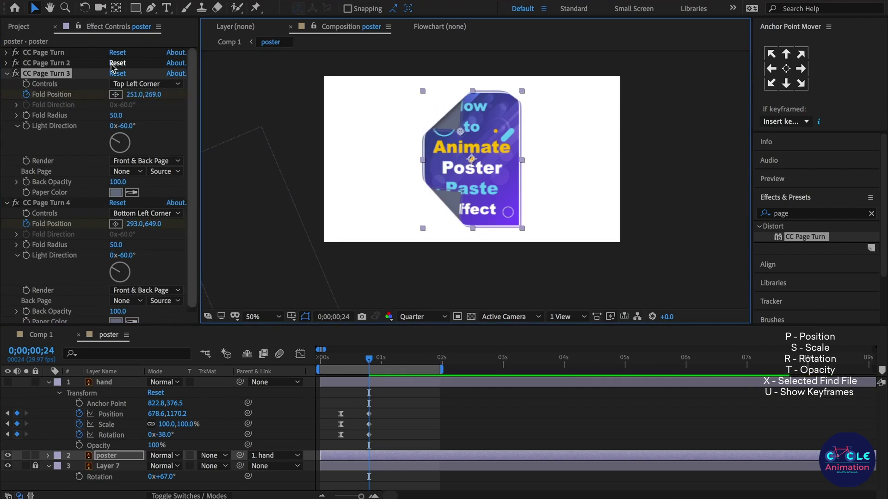
left_click(6, 63)
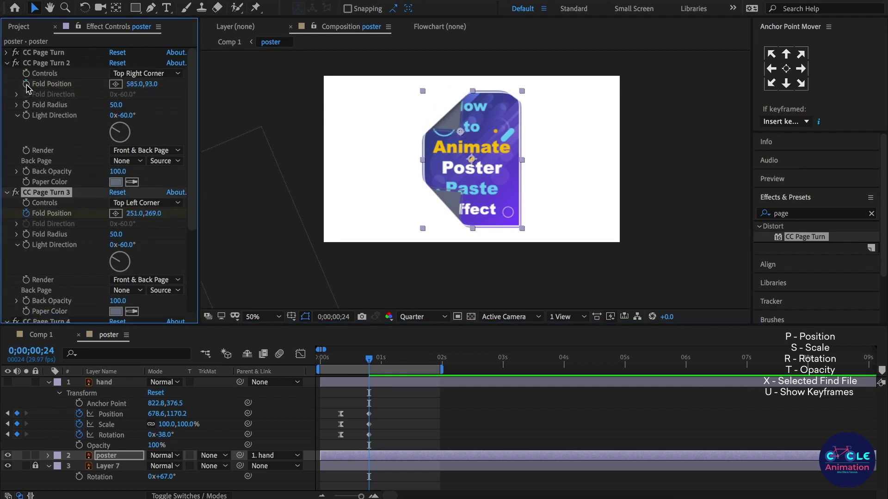
left_click(28, 84)
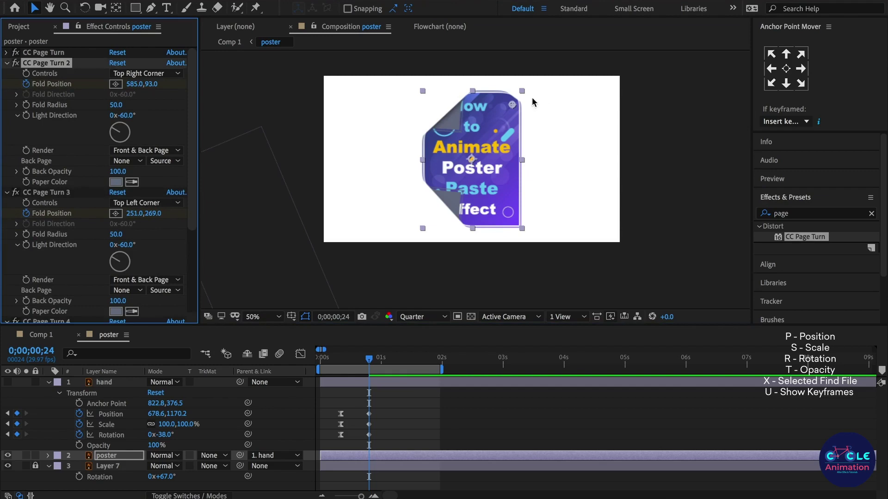
left_click_drag(508, 111, 478, 133)
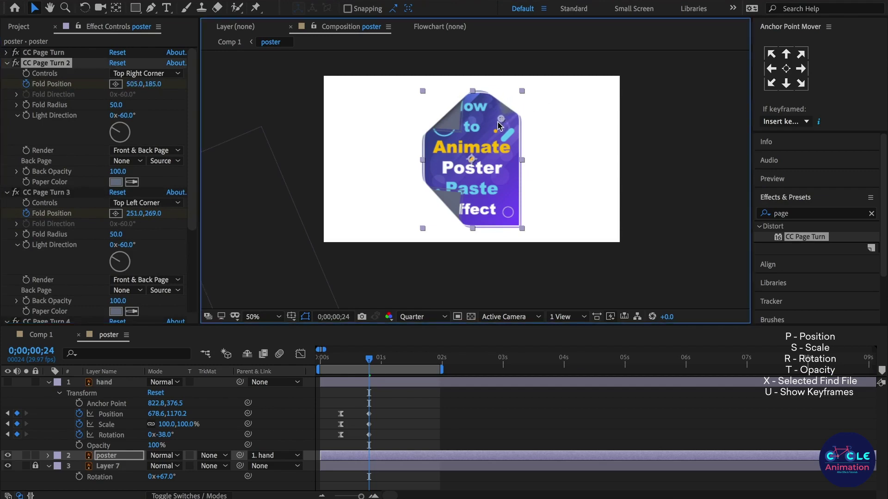
left_click_drag(478, 133, 488, 121)
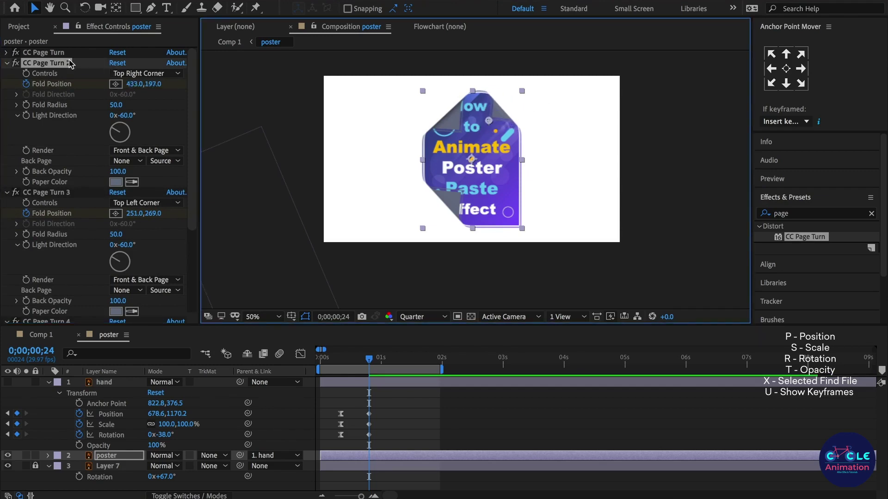
Step: Curl the bottom-right corner inward to 543,753, then collapse all page turn effects
left_click(58, 53)
left_click(7, 53)
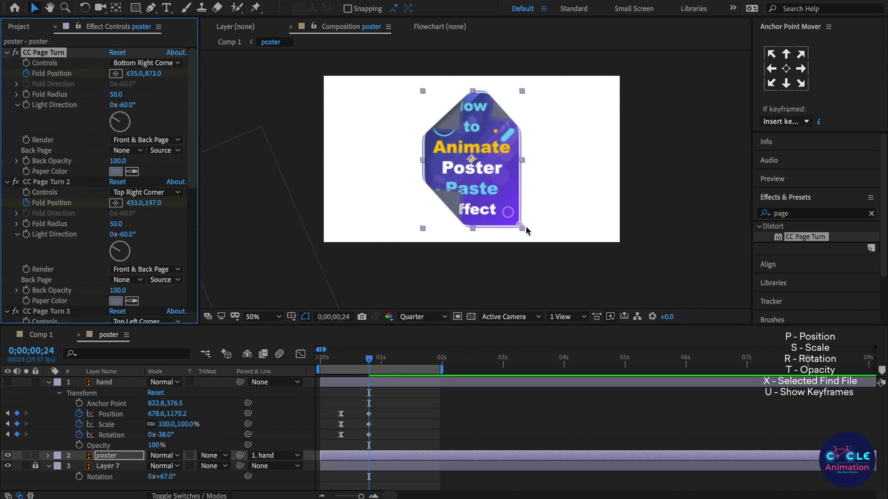
left_click_drag(519, 227, 506, 209)
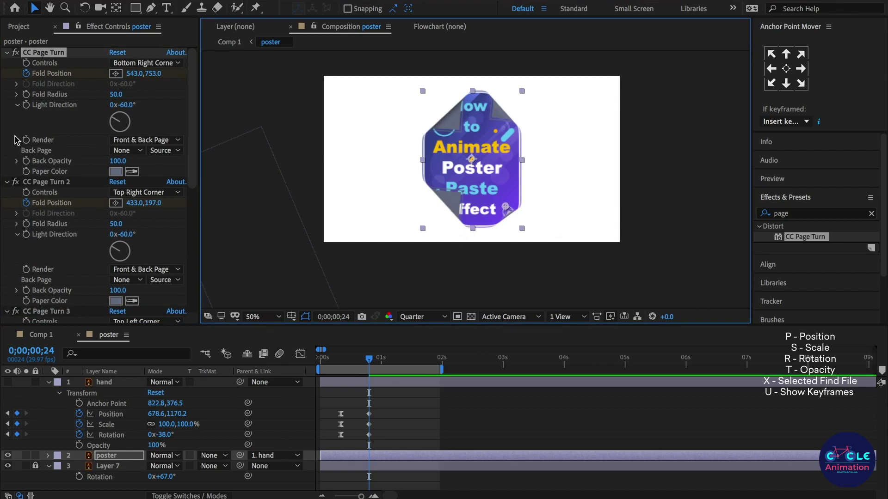
scroll(51, 185, "down", 5)
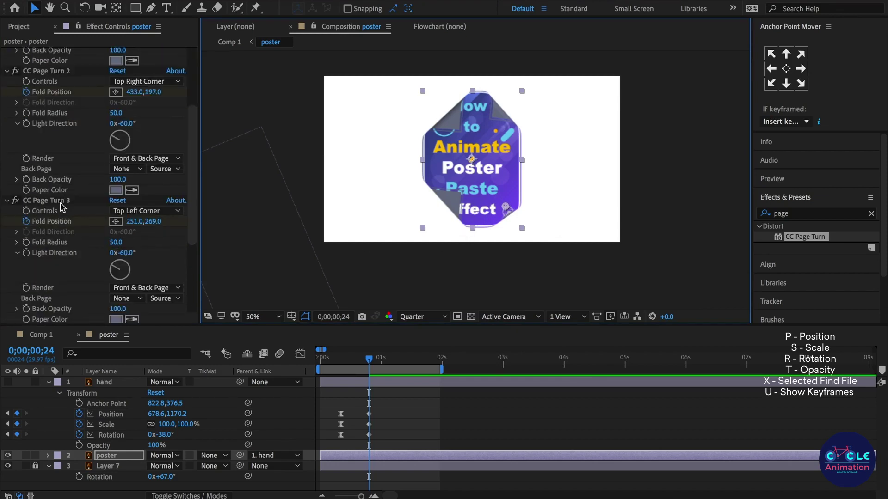
scroll(46, 166, "up", 5)
left_click(7, 53)
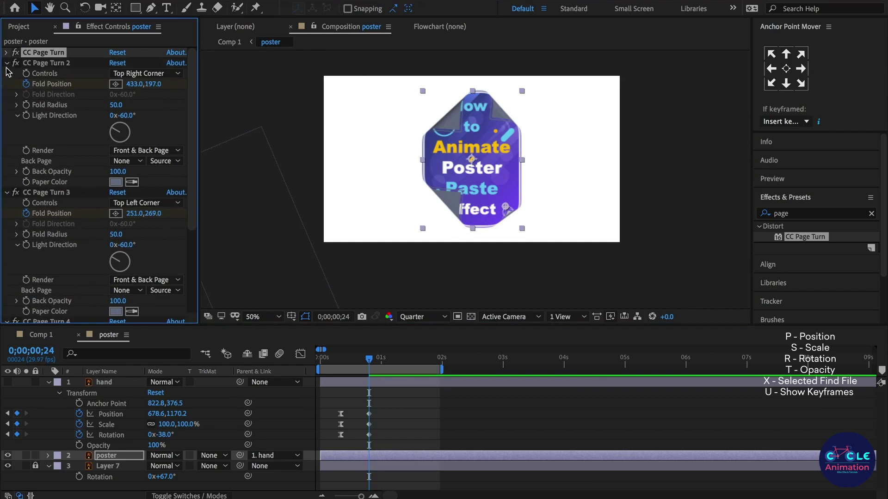
left_click(6, 62)
left_click(6, 73)
left_click(6, 84)
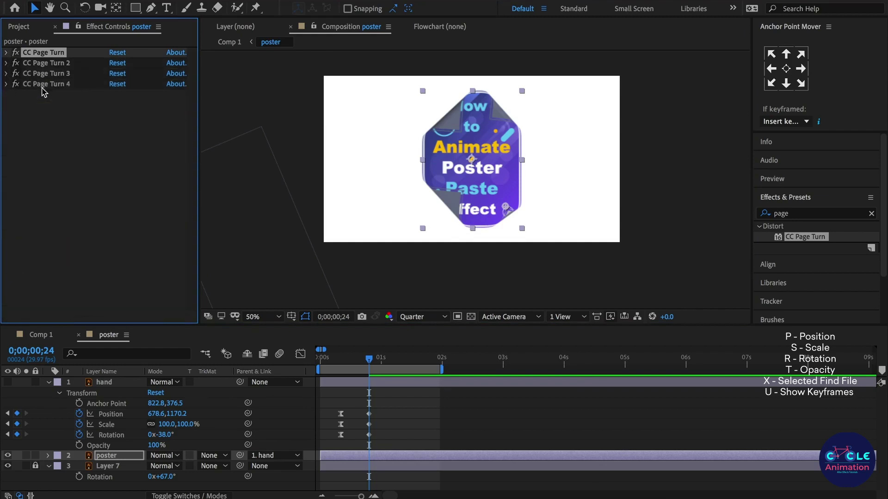
Step: Shrink the bottom-left curl, tweak the top-right curl, and show the hand layer over the poster again
left_click(71, 86)
left_click_drag(468, 193, 452, 203)
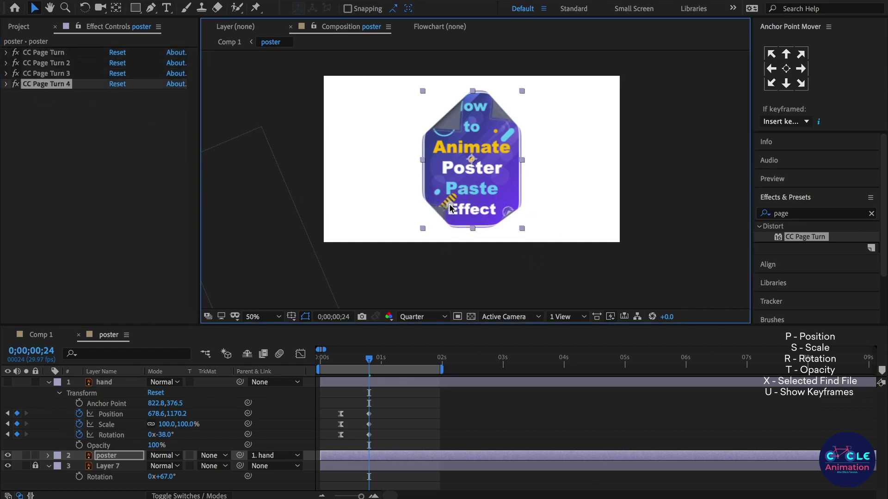
left_click(62, 74)
left_click(448, 118)
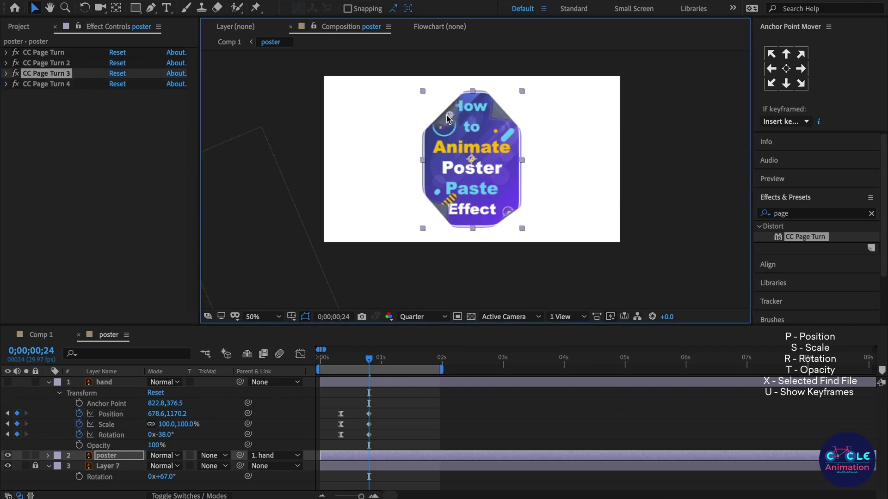
left_click(76, 63)
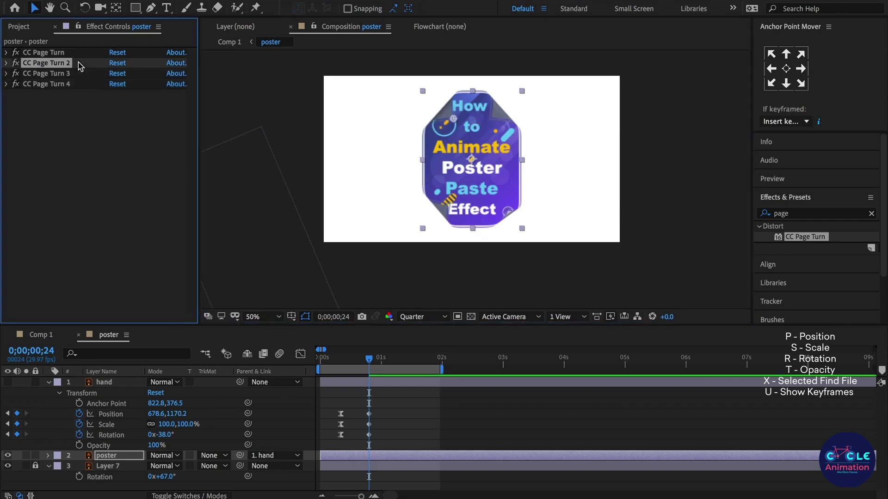
left_click_drag(489, 123, 496, 126)
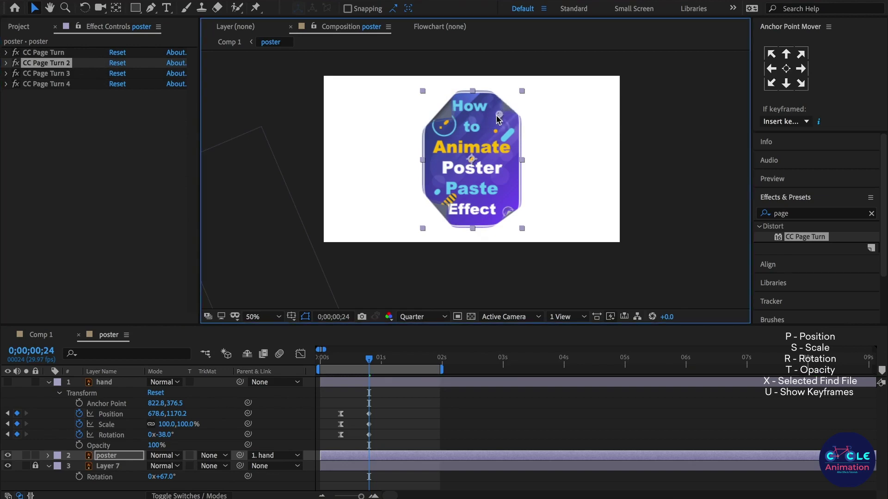
left_click(48, 382)
left_click(8, 382)
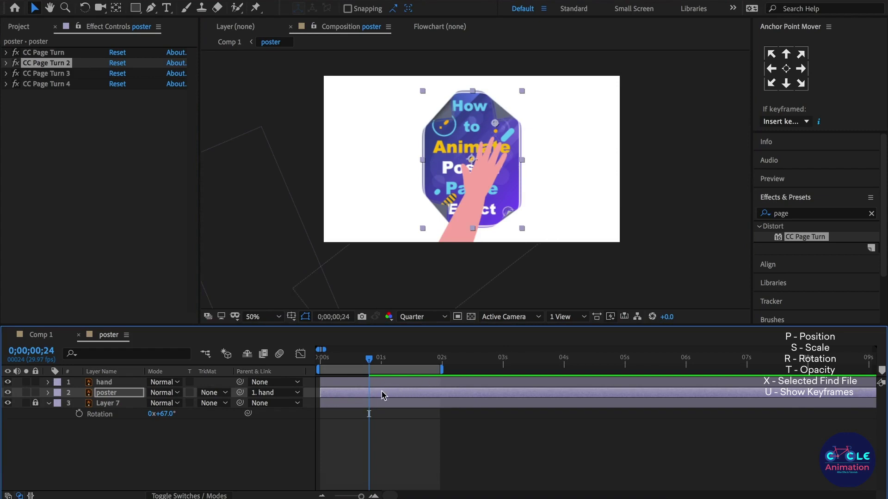
Step: Reveal the poster's Fold Position keyframes and park the playhead at frame 16
key("u")
scroll(380, 417, "down", 1)
left_click(380, 416)
scroll(339, 411, "up", 2, "alt")
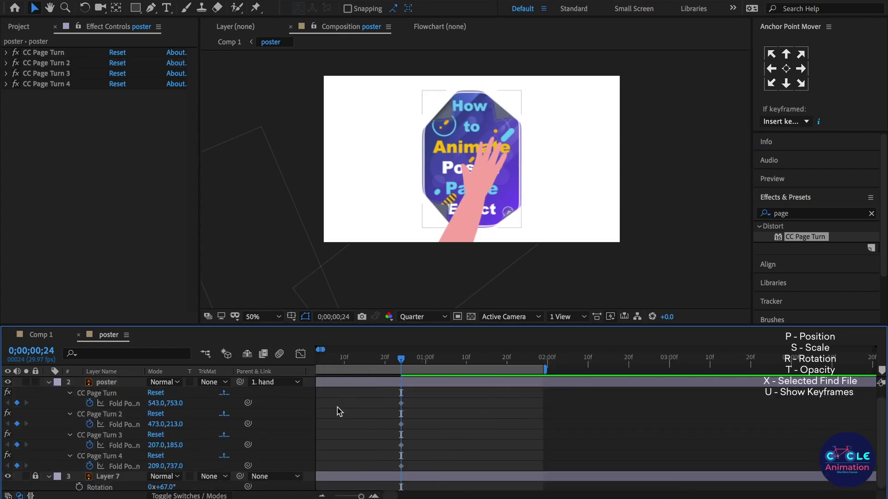
scroll(389, 414, "up", 2, "alt")
scroll(559, 412, "down", 1, "alt")
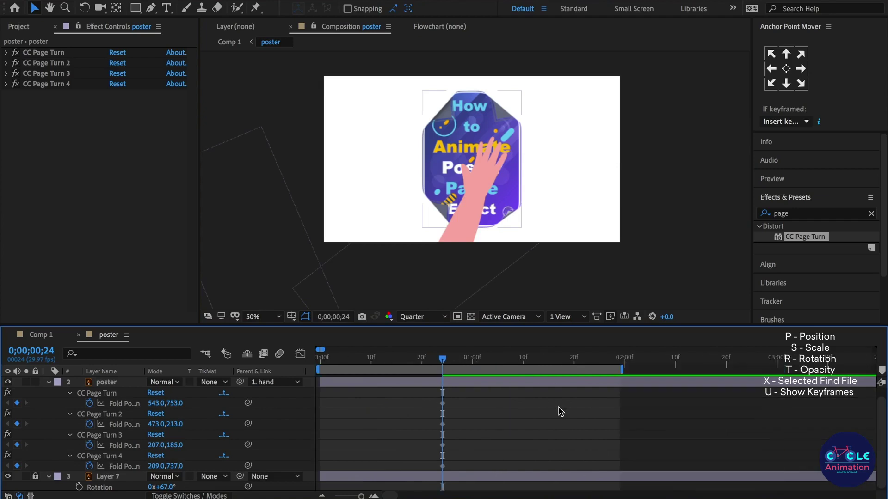
left_click(420, 365)
left_click_drag(418, 365, 426, 367)
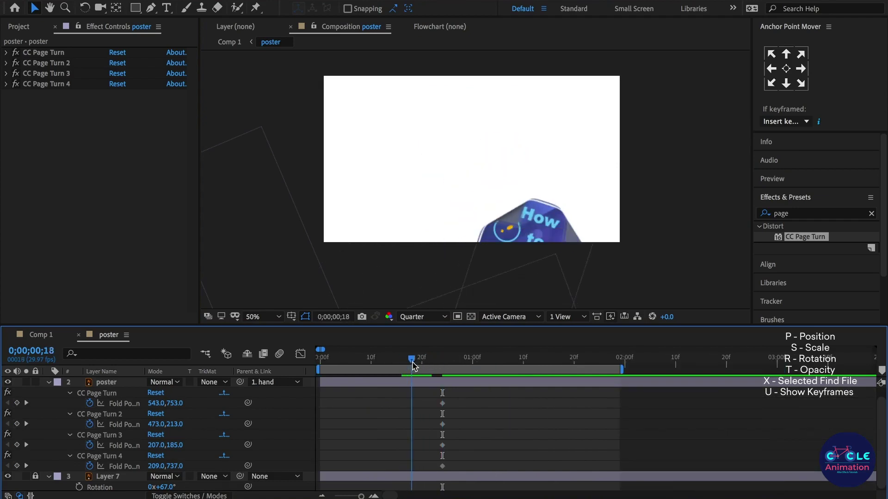
left_click_drag(426, 367, 403, 372)
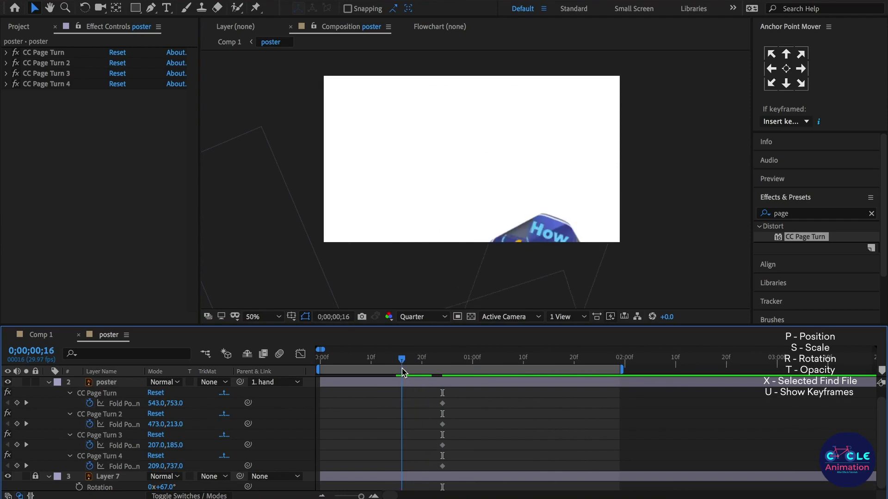
Step: Drag the four Fold Position keyframes from frame 24 to frame 16 and check the result
mouse_move(458, 399)
left_mouse_down()
mouse_move(439, 480)
mouse_move(402, 473)
left_mouse_up()
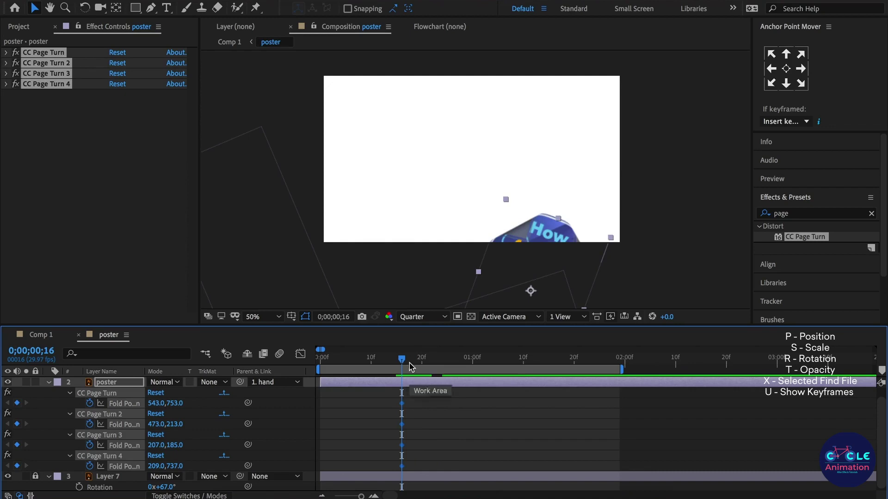
left_click(422, 367)
left_click_drag(425, 368, 459, 376)
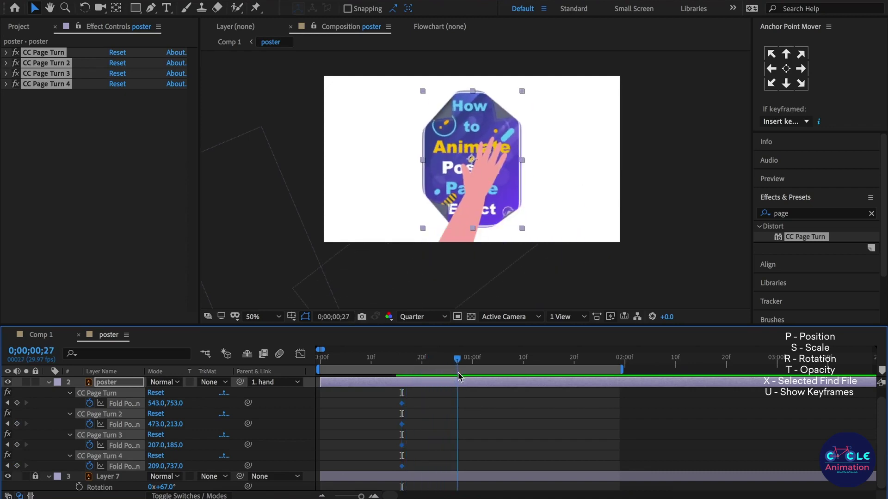
mouse_move(459, 376)
left_mouse_down()
mouse_move(447, 379)
mouse_move(458, 376)
left_mouse_up()
left_click(423, 417)
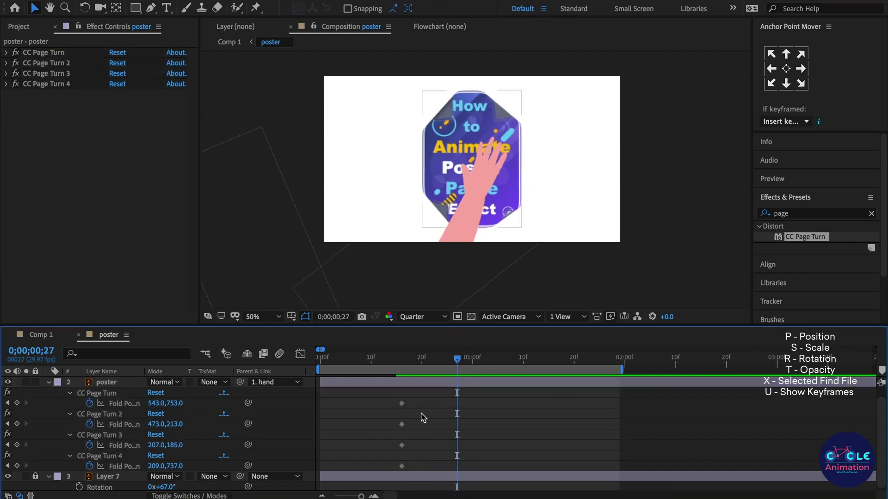
Step: Flatten the bottom-right corner curl at frame 27, then curl it back in at 1;06
left_click(401, 403)
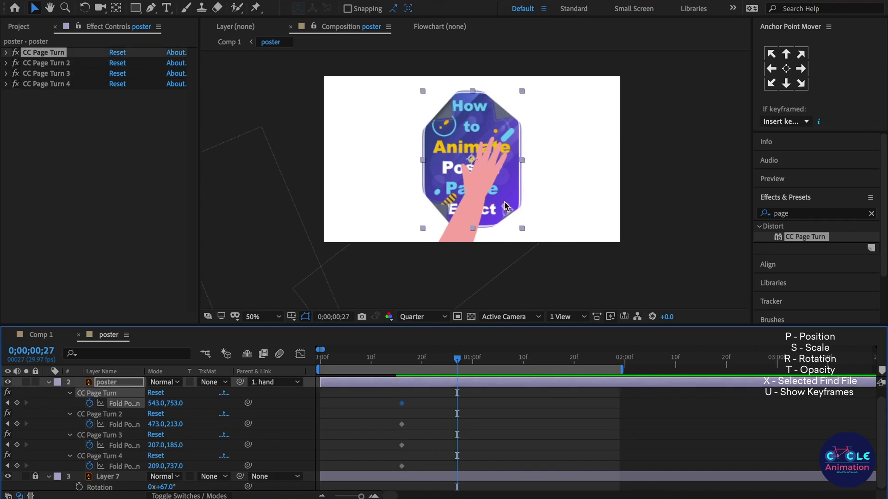
left_click_drag(507, 209, 515, 222)
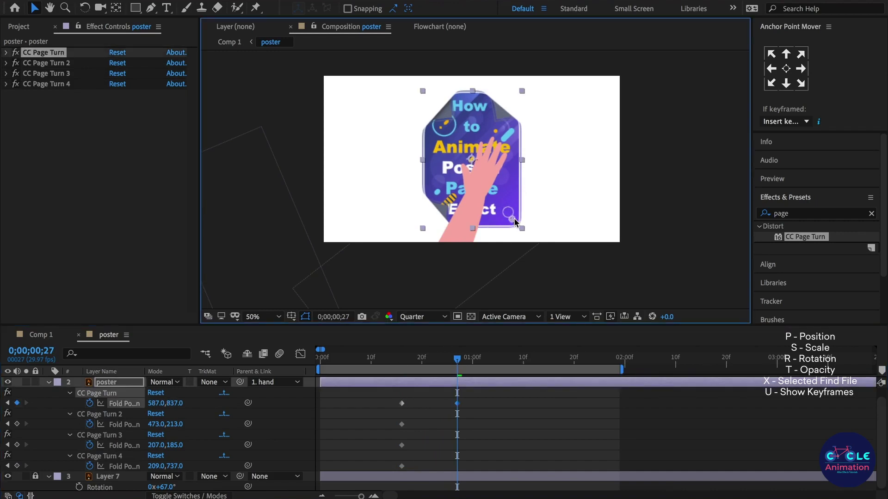
left_click(503, 363)
left_click(513, 220)
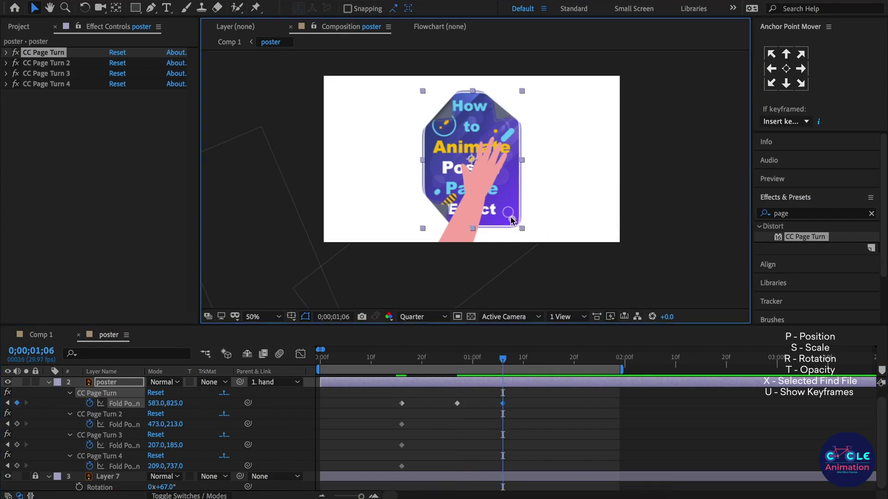
left_click_drag(512, 221, 505, 209)
Step: Flatten the bottom-right curl at 1;14 and deepen it at 1;06
left_click_drag(544, 360, 544, 360)
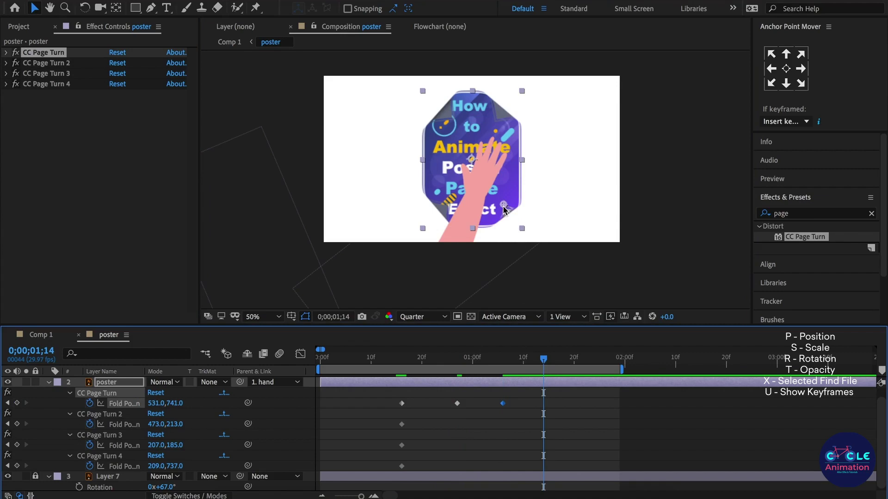
left_click_drag(504, 210, 507, 212)
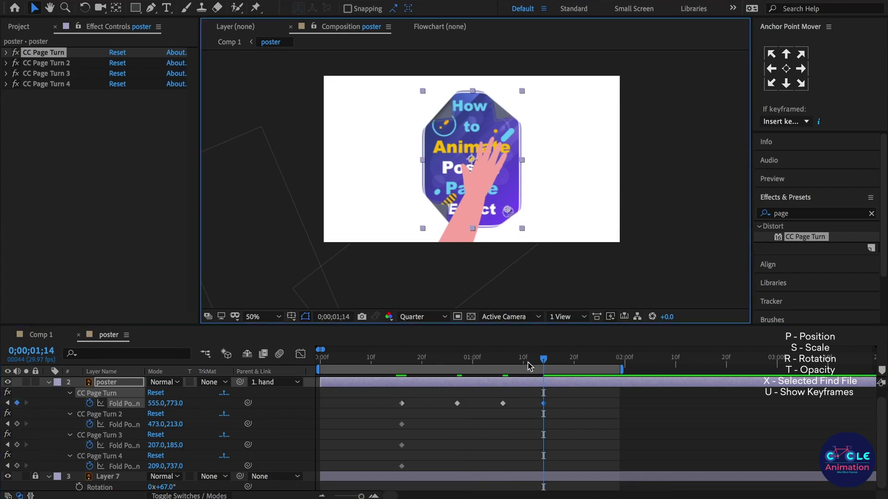
left_click(504, 361)
left_click_drag(502, 208, 496, 200)
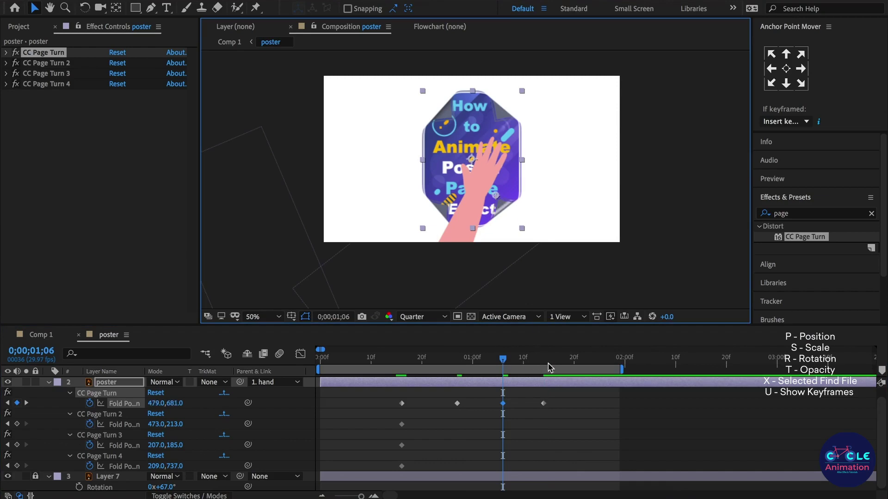
mouse_move(541, 365)
left_mouse_down()
mouse_move(513, 375)
mouse_move(547, 382)
left_mouse_up()
left_click_drag(508, 210, 516, 223)
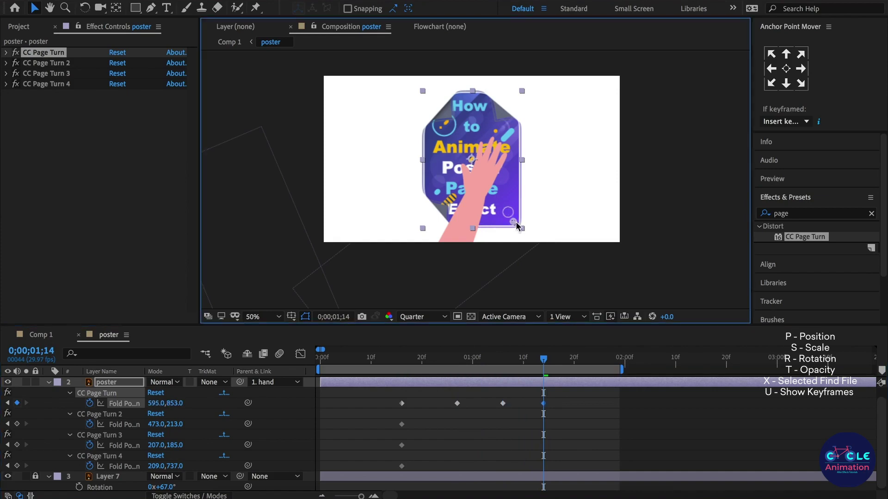
Step: Curl the bottom-right corner in at 1;22, extend the work area past 2 seconds, and shift the keyframes
left_click(584, 360)
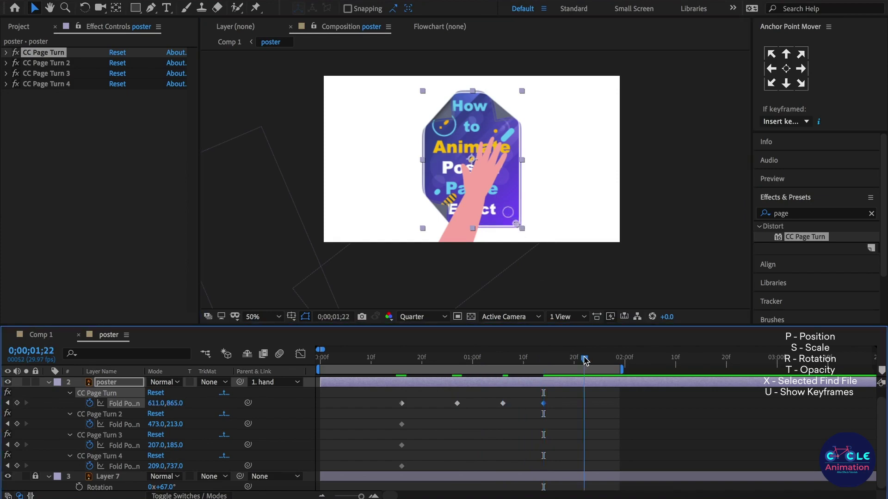
left_click_drag(516, 225, 504, 205)
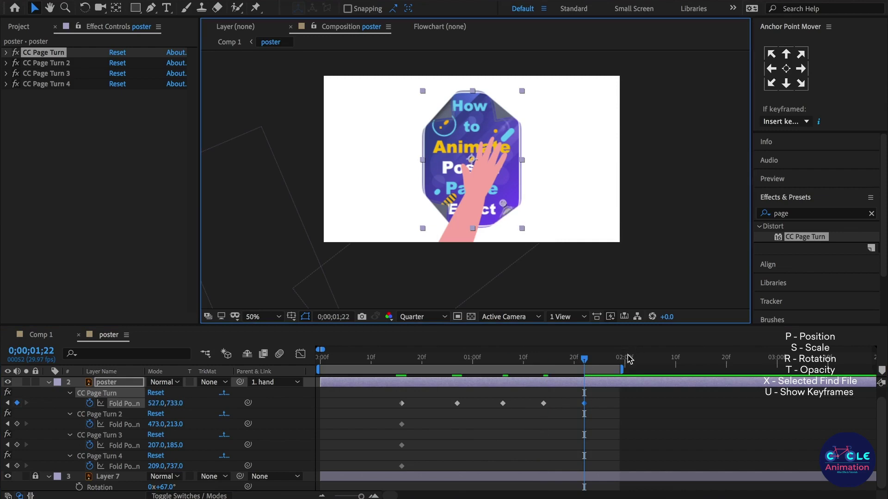
left_click_drag(622, 370, 713, 370)
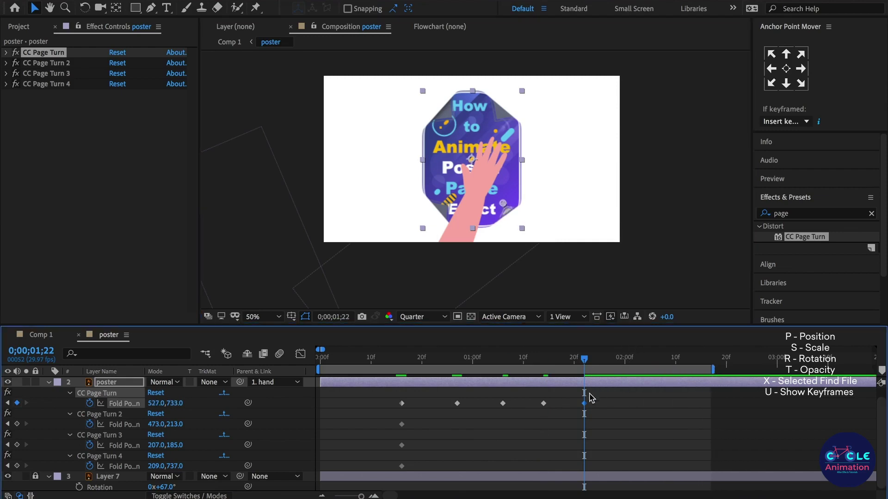
mouse_move(584, 403)
left_mouse_down()
mouse_move(594, 404)
mouse_move(549, 404)
left_mouse_up()
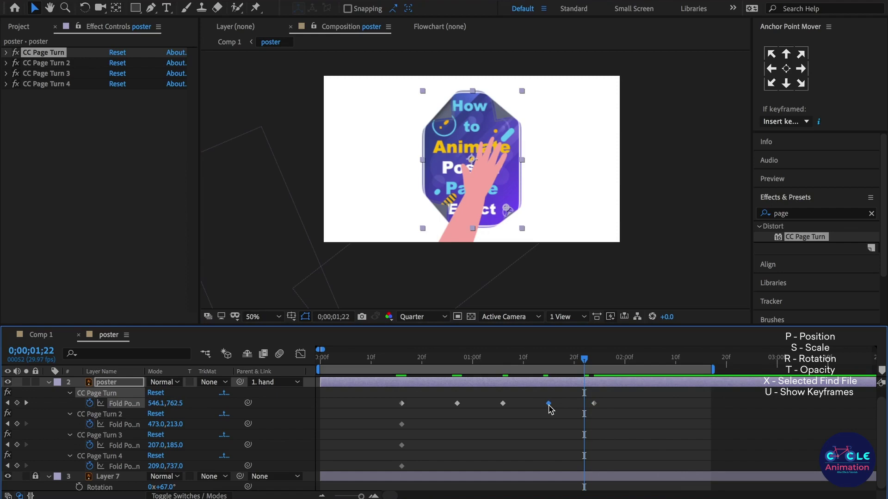
mouse_move(439, 391)
left_mouse_down()
mouse_move(599, 410)
mouse_move(579, 403)
left_mouse_up()
left_click(532, 418)
Step: Add a final bottom-right keyframe flattening the corner at 2;00
left_click(418, 360)
left_click_drag(419, 363, 625, 374)
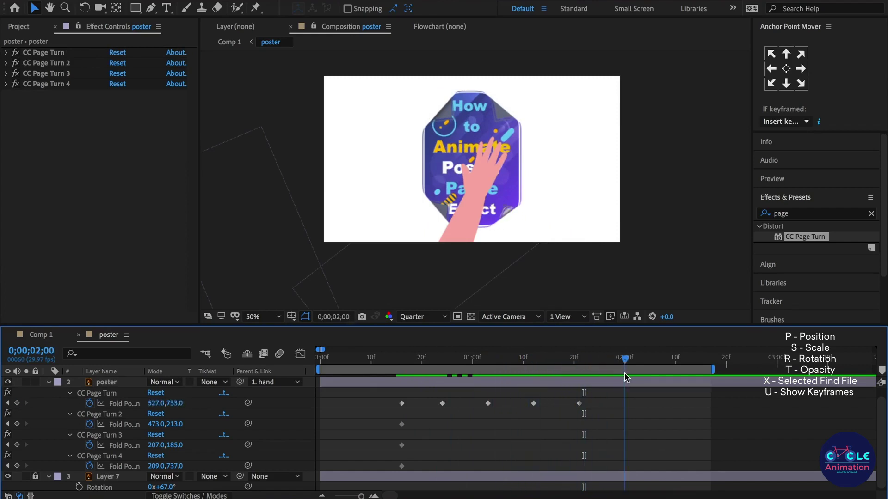
left_click(578, 404)
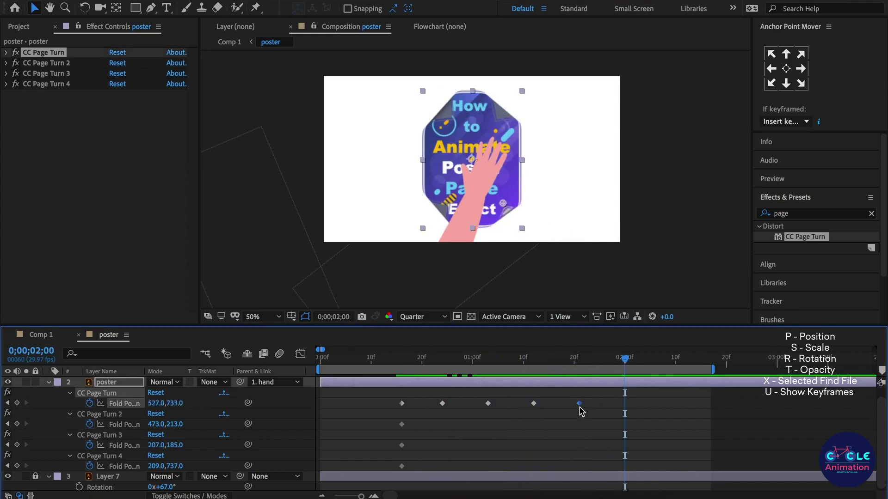
left_click_drag(503, 203, 507, 211)
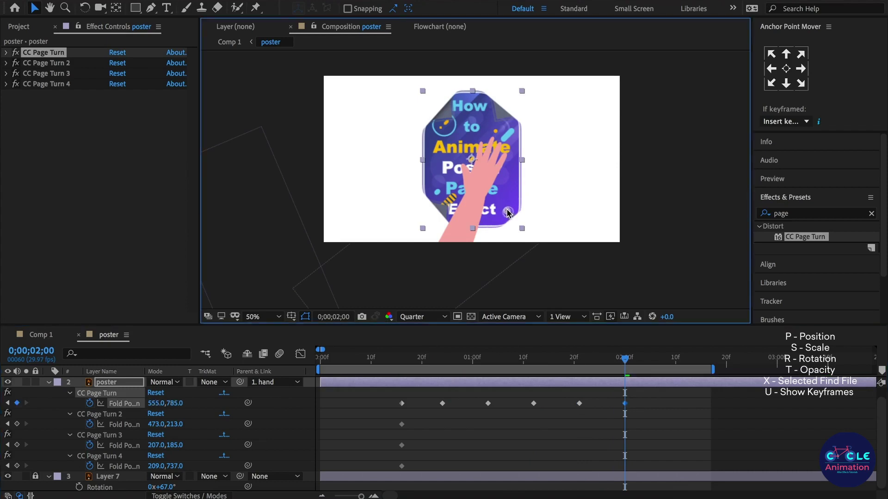
mouse_move(625, 360)
left_mouse_down()
mouse_move(585, 378)
mouse_move(605, 378)
left_mouse_up()
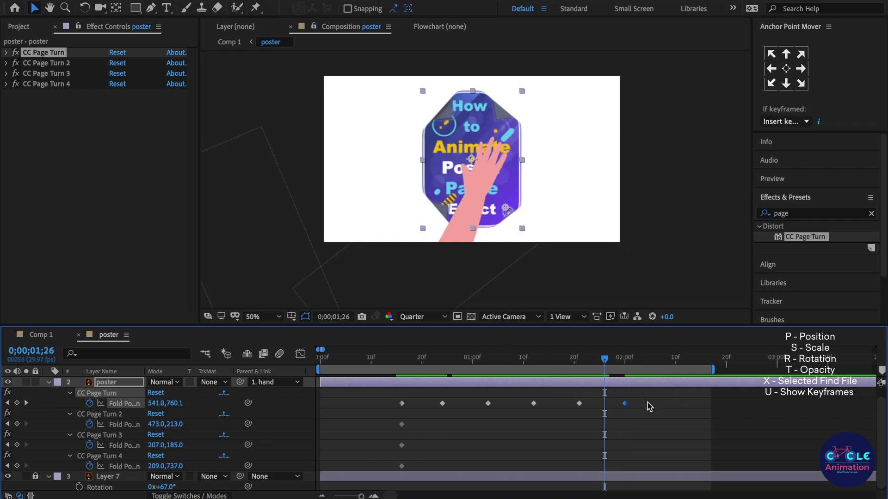
Step: Apply Easy Ease (F9) to all Fold Position keyframes and preview the fold animation
left_click_drag(645, 398, 379, 414)
key("F9")
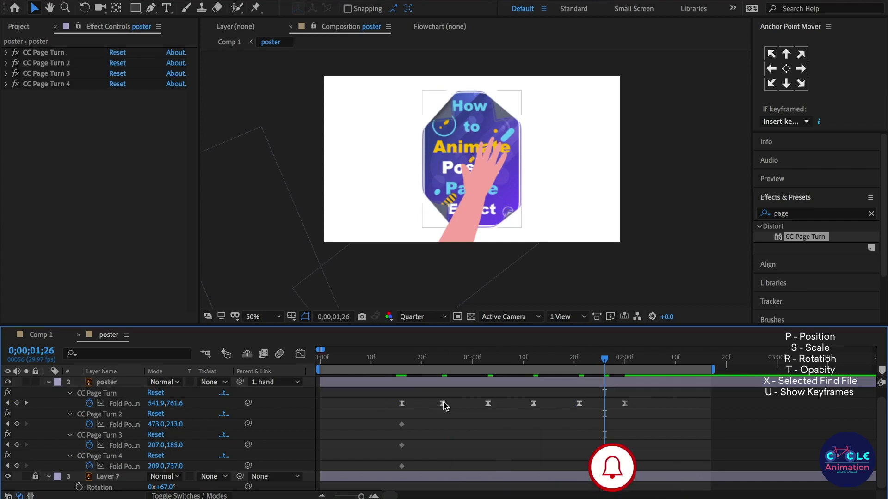
left_click(401, 359)
key("space")
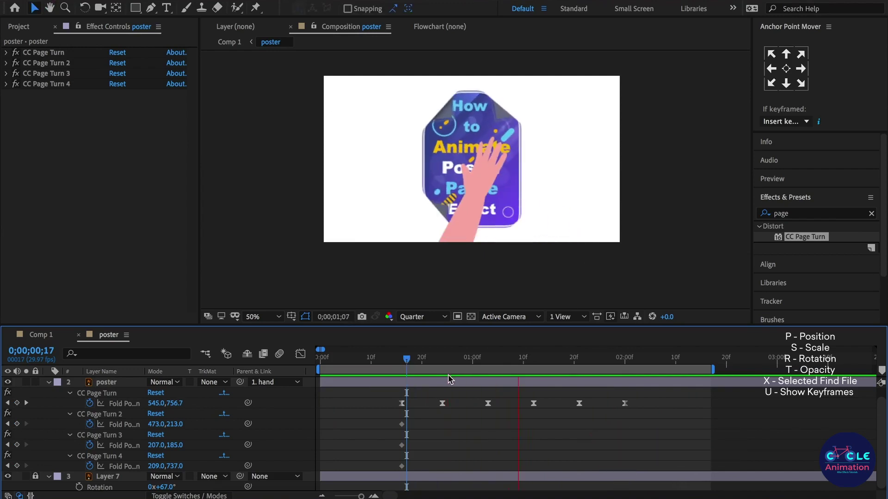
key("space")
left_click(409, 359)
key("space")
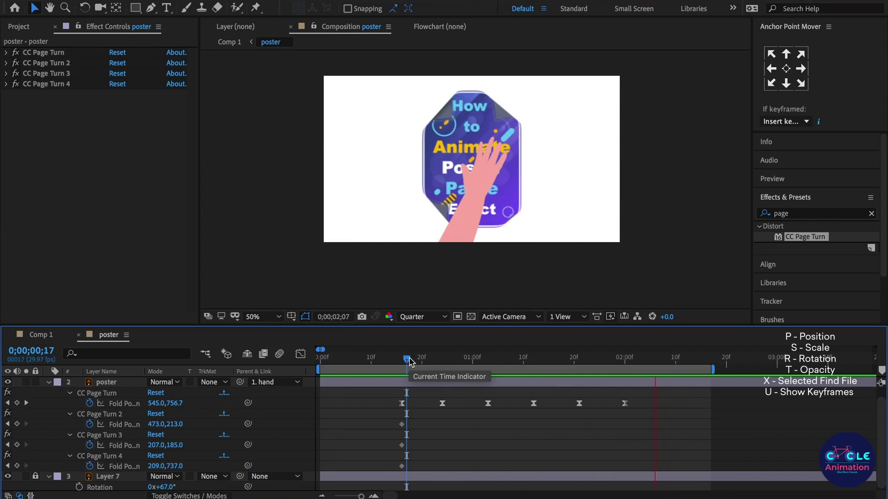
key("space")
mouse_move(406, 361)
left_mouse_down()
mouse_move(451, 364)
mouse_move(443, 364)
left_mouse_up()
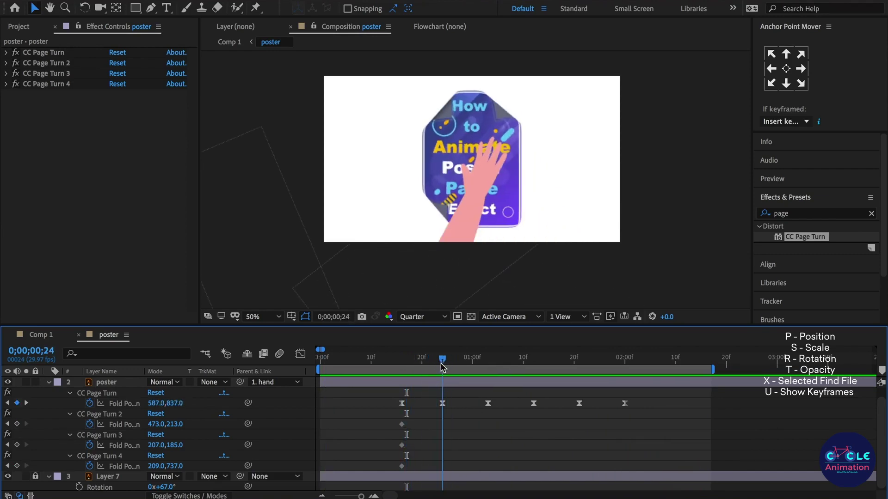
Step: On CC Page Turn 2, fold the top-right corner fully over at frame 26 and pull it to 513,193 at 1;06
left_click(402, 424)
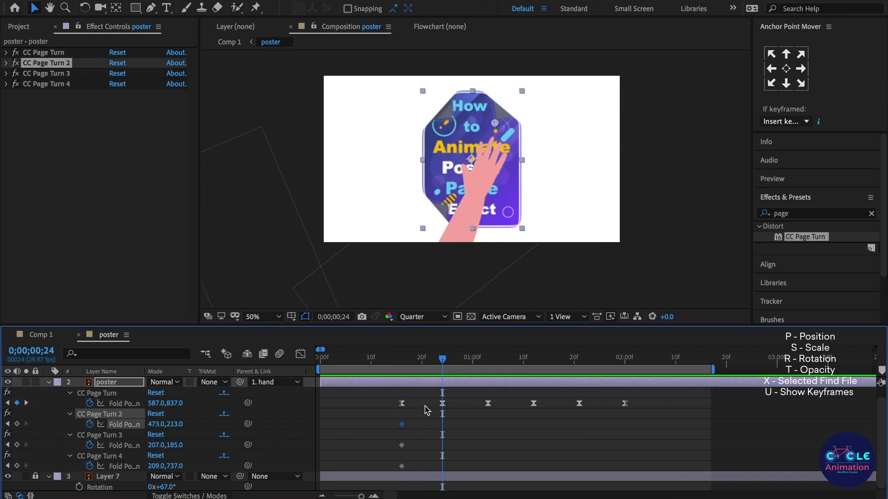
left_click_drag(408, 365, 453, 362)
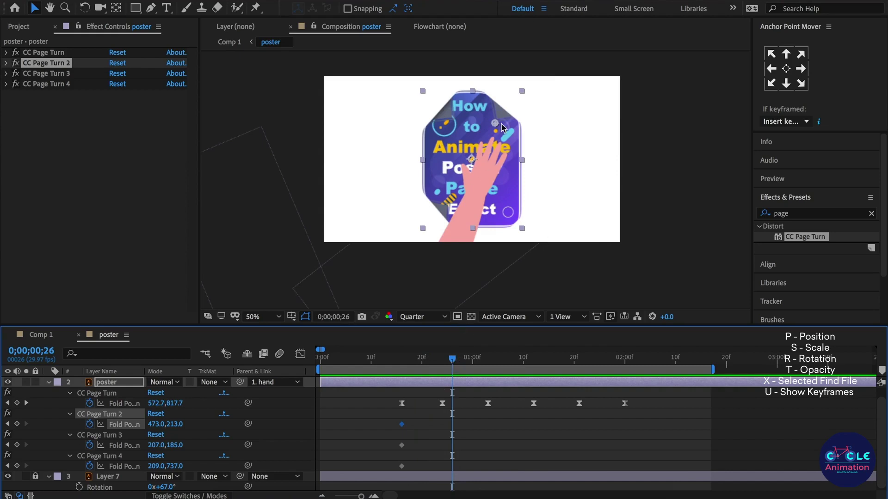
left_click_drag(495, 127, 514, 95)
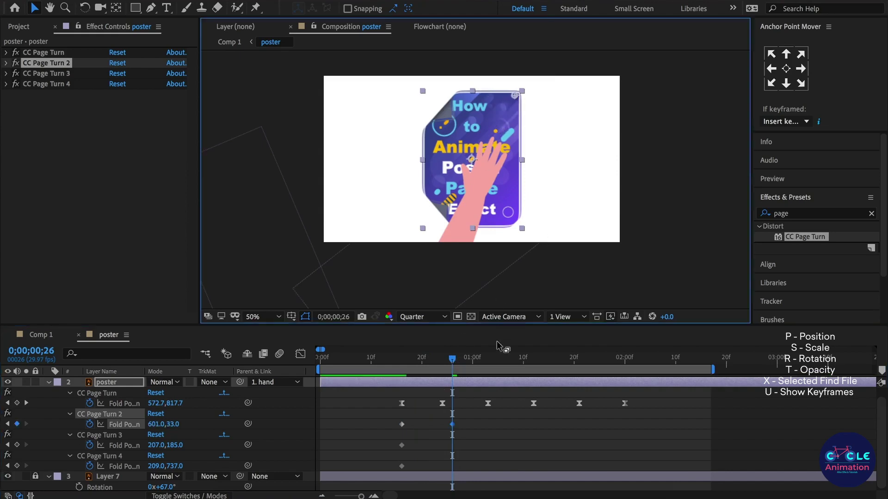
left_click(506, 361)
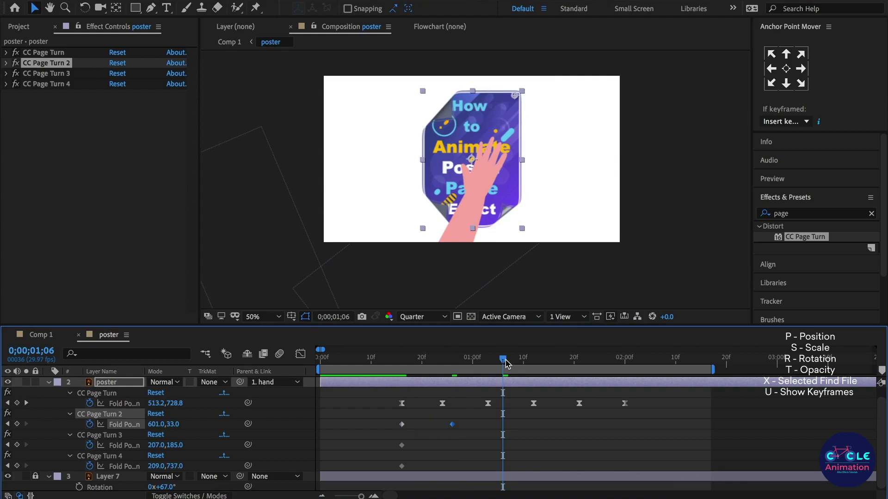
left_click_drag(514, 95, 502, 121)
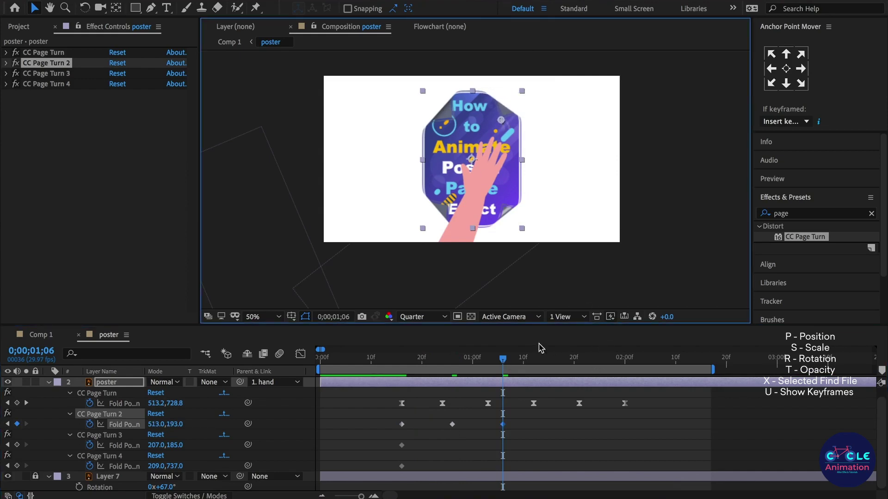
left_click(504, 431)
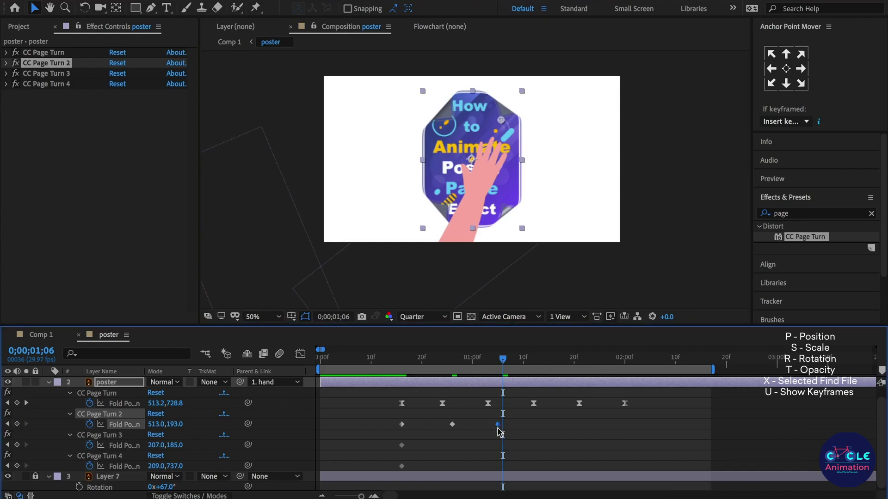
Step: Key the top-right fold at 593,97 (1;14), 497,217 (1;22) and nearly flat at 2;02, then select its keyframes
left_click(543, 360)
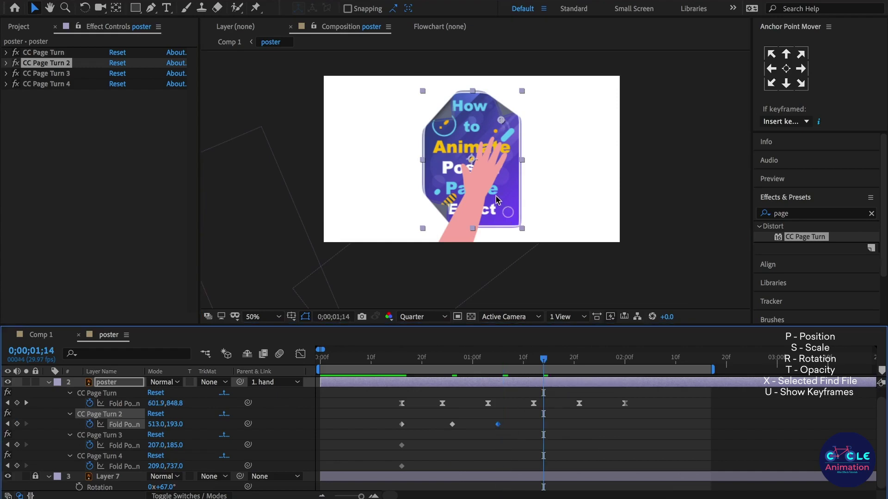
left_click_drag(499, 120, 512, 106)
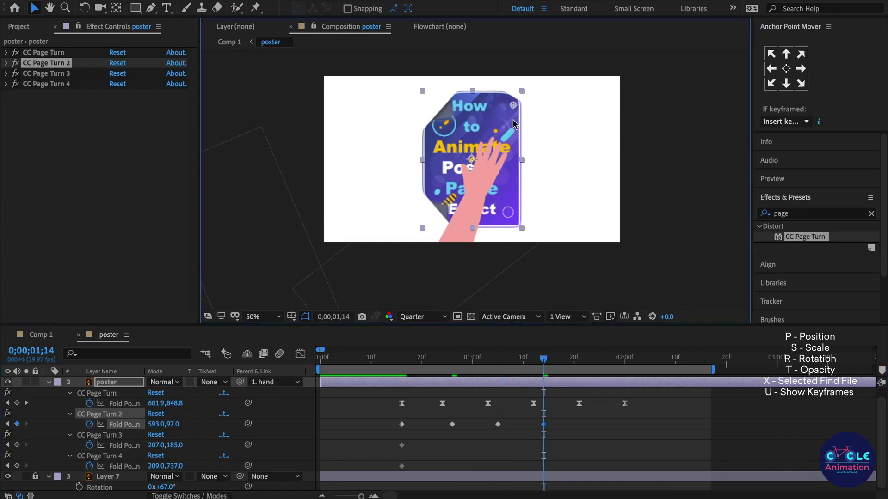
left_click(585, 361)
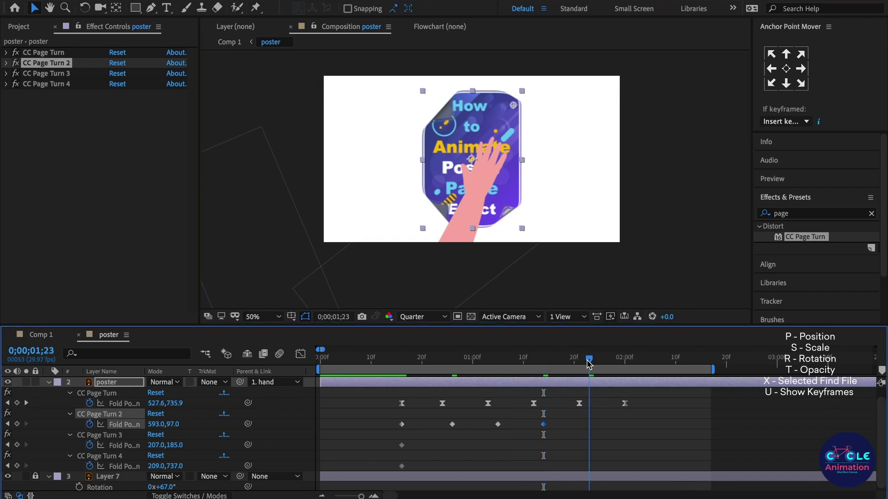
left_click_drag(511, 103, 498, 123)
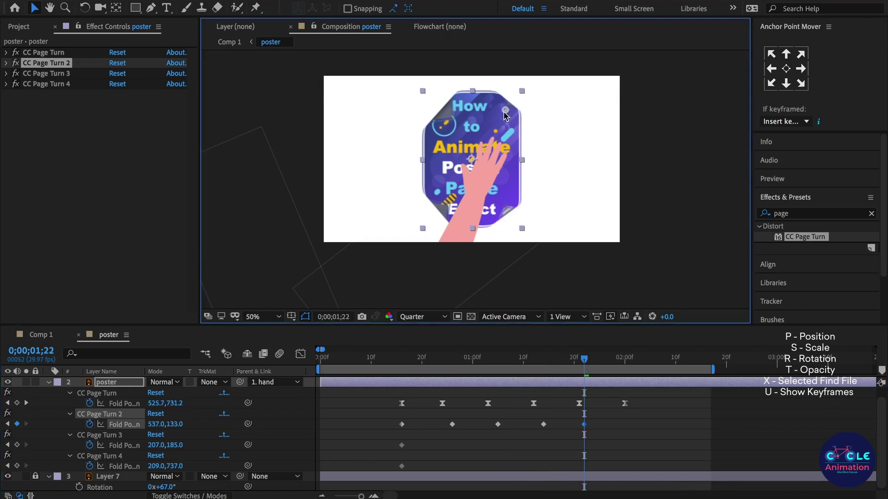
left_click(635, 359)
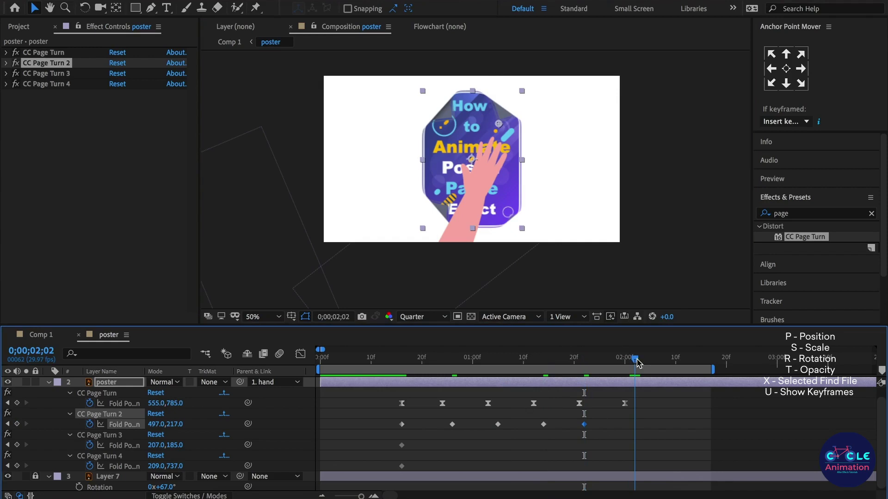
left_click_drag(499, 124, 508, 108)
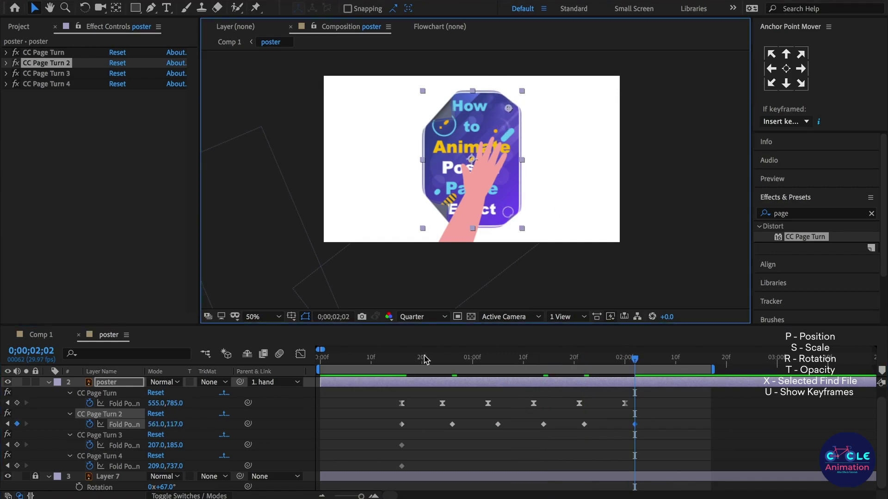
left_click_drag(425, 360, 636, 377)
left_click_drag(657, 416, 427, 452)
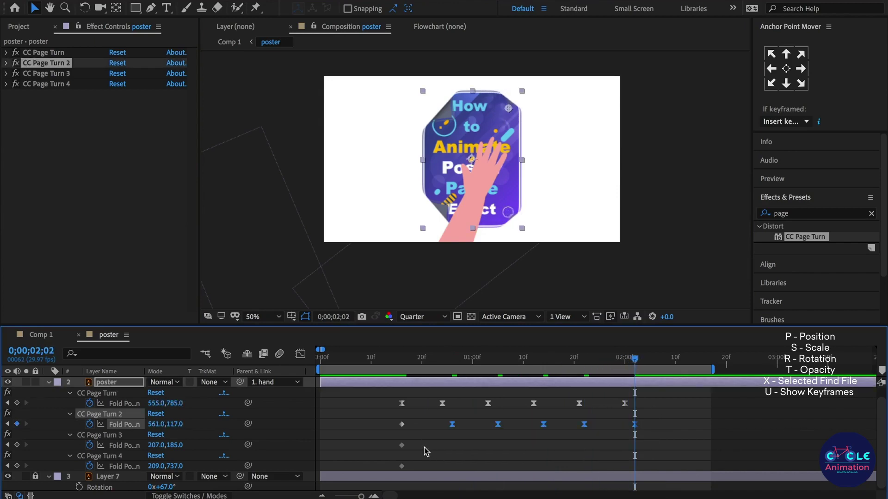
left_click_drag(413, 363, 432, 373)
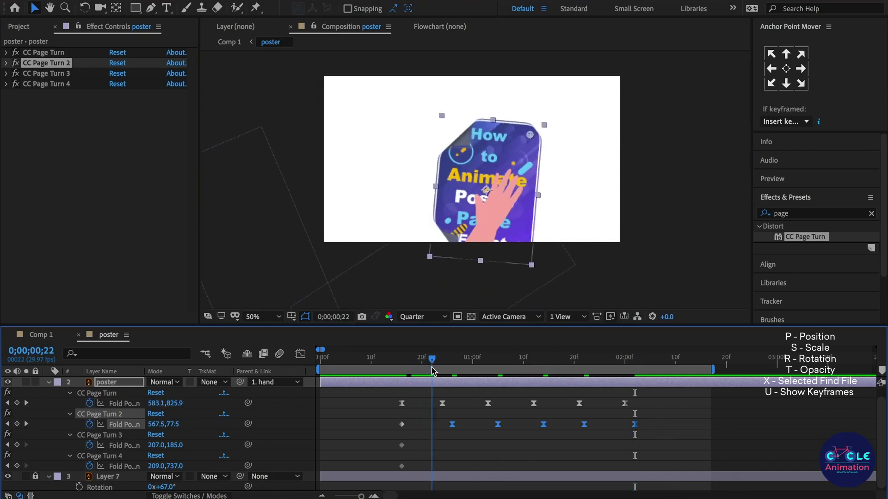
Step: On CC Page Turn 3, fold the top-left corner to 52.3,34.4 near 1 second and 196.3,198.4 at 1;15
left_click(402, 445)
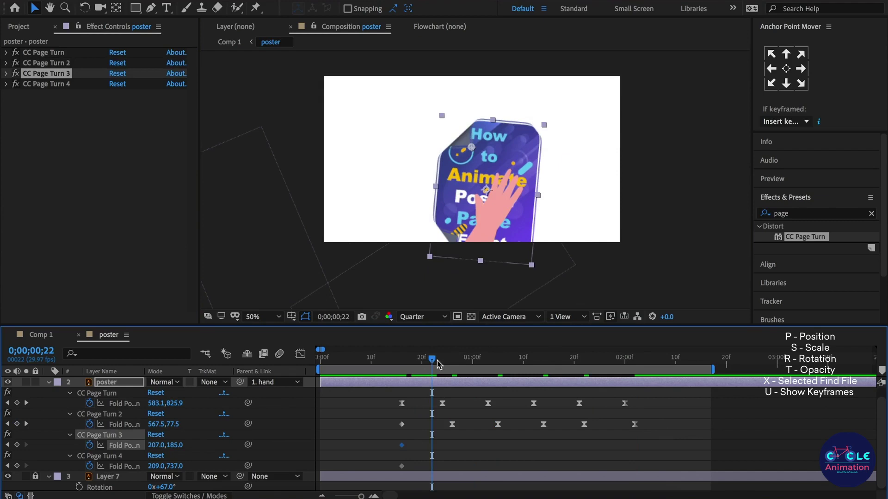
left_click_drag(433, 366, 437, 366)
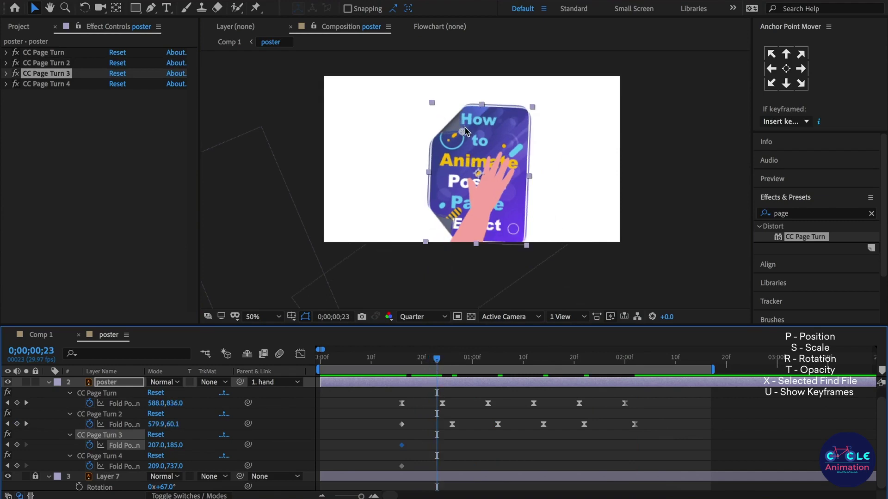
mouse_move(462, 133)
left_mouse_down()
mouse_move(446, 115)
mouse_move(456, 135)
left_mouse_up()
left_click_drag(437, 446, 452, 446)
left_click_drag(439, 364, 504, 381)
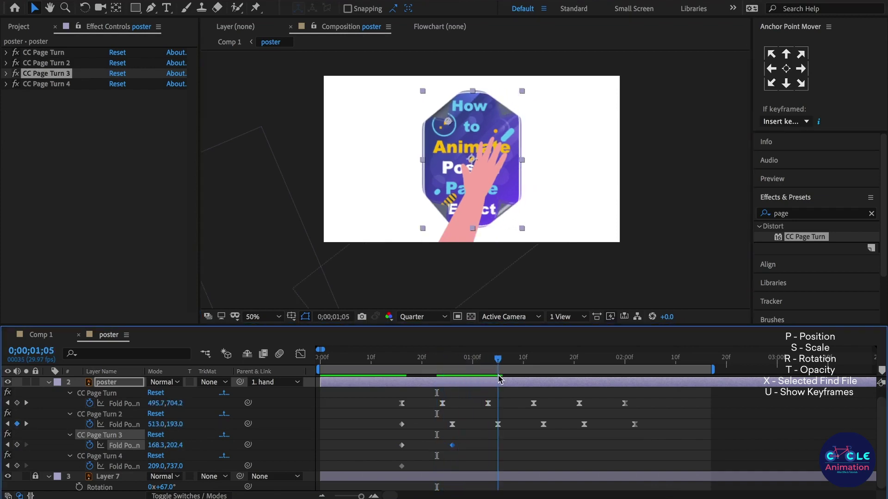
left_click_drag(448, 124, 430, 96)
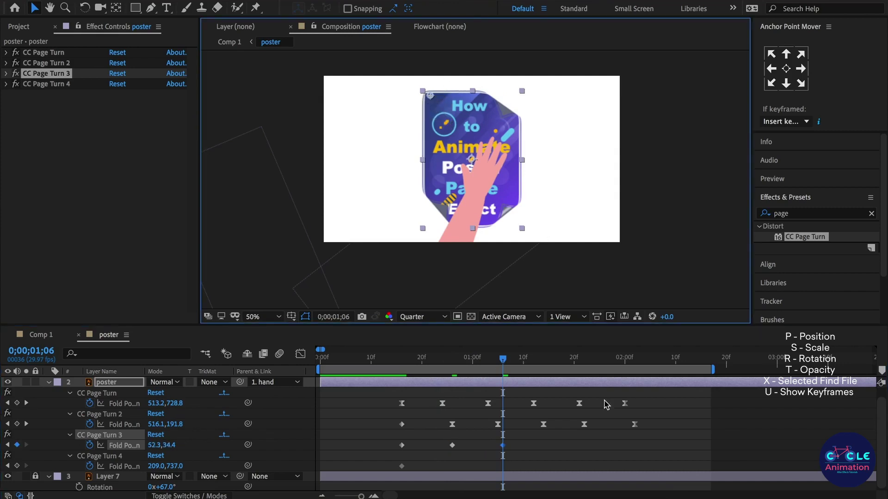
left_click(549, 368)
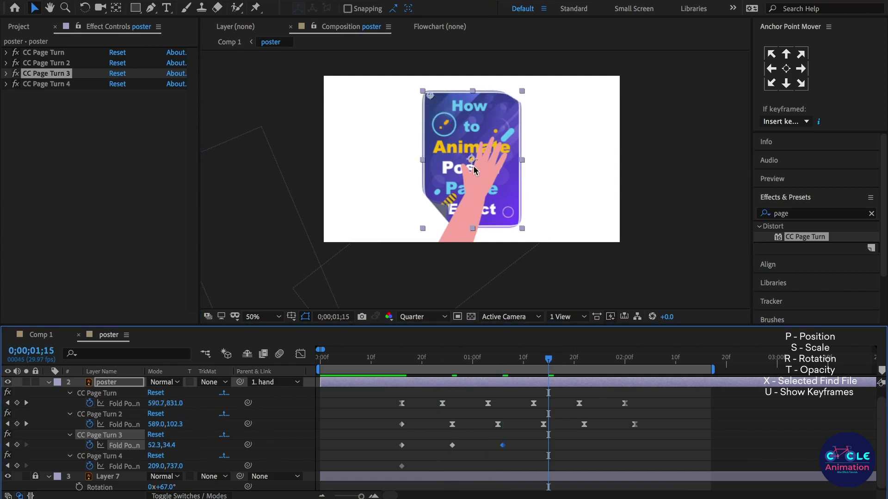
left_click_drag(432, 98, 455, 123)
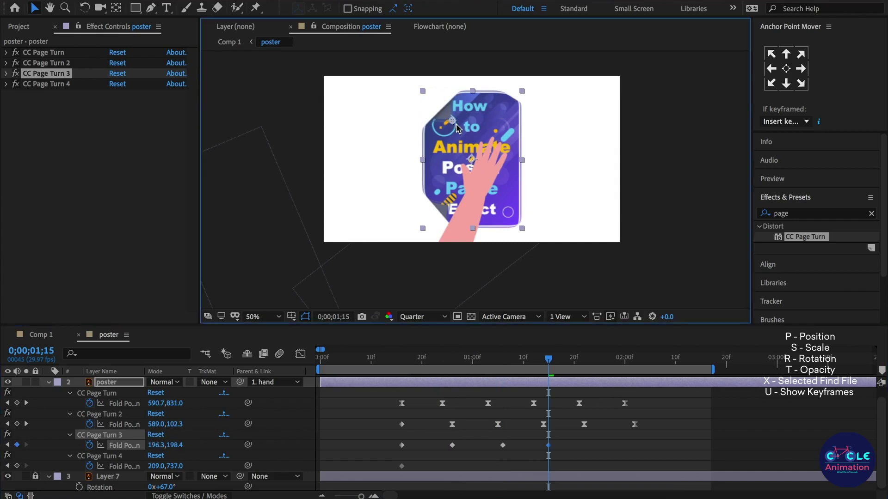
Step: Key the top-left fold at 1;23 and 132.3,138.4 at 2;05, then Easy Ease all its keyframes
left_click(589, 363)
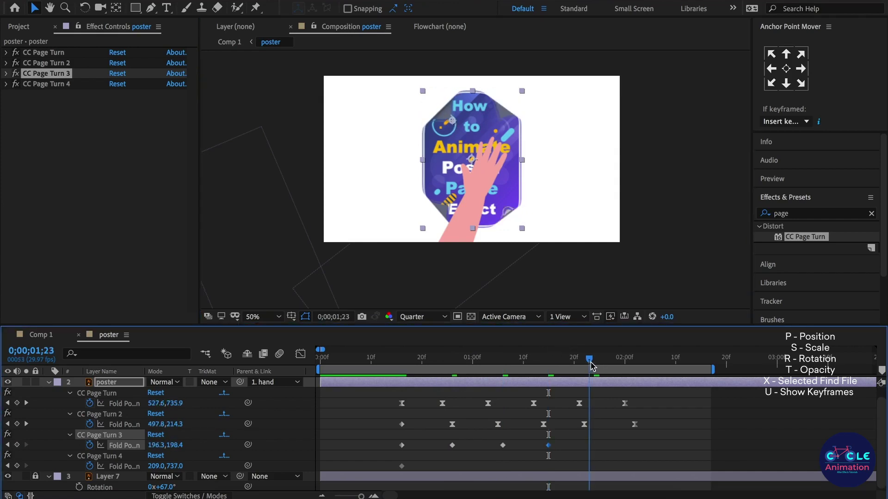
left_click_drag(452, 122, 438, 102)
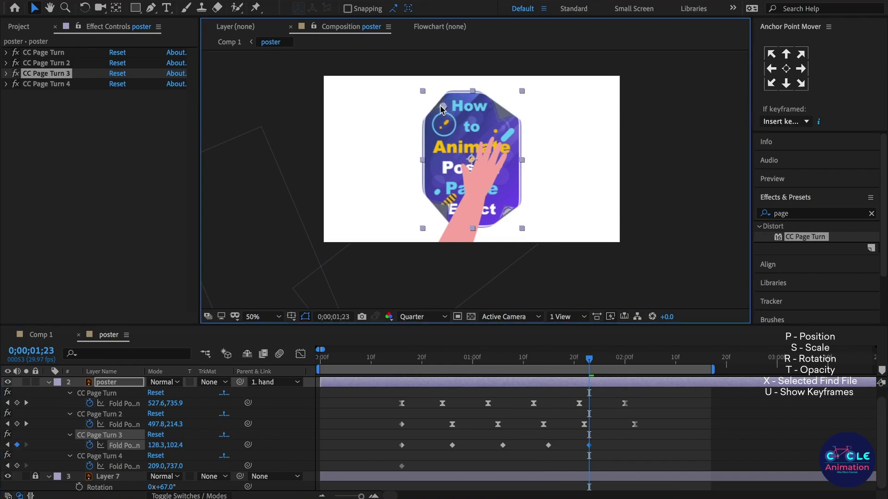
left_click_drag(609, 362, 650, 362)
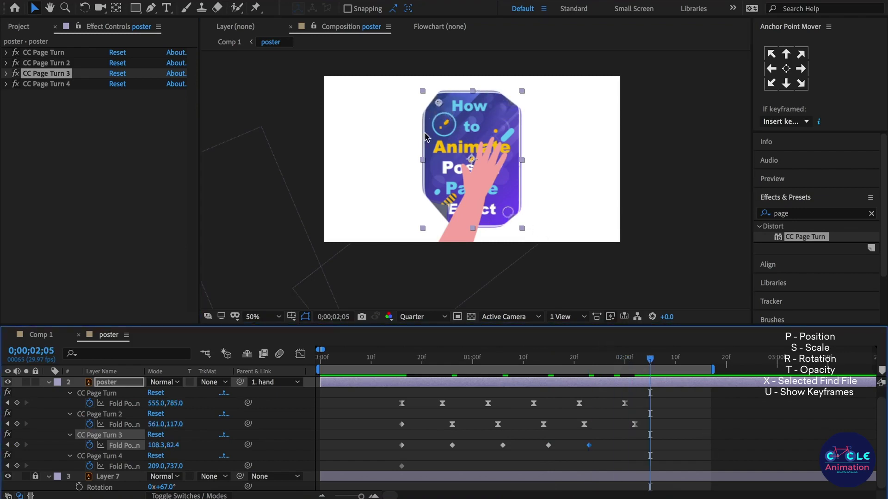
left_click_drag(437, 105, 442, 111)
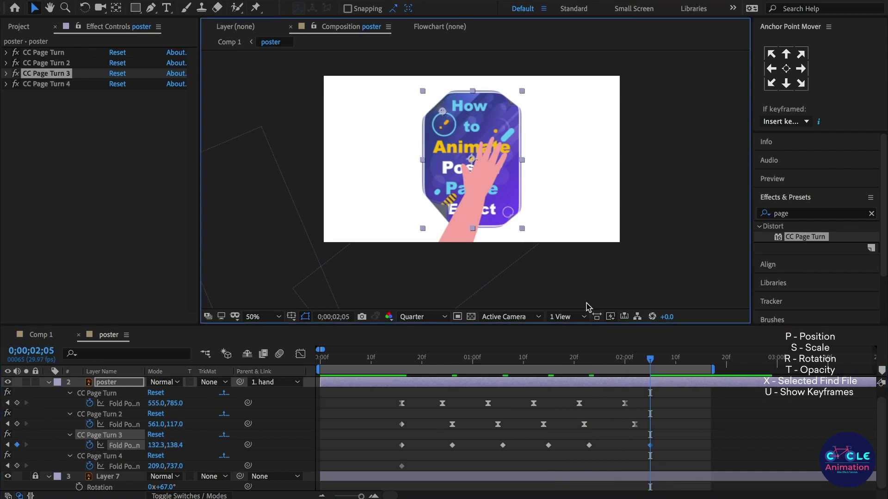
left_click_drag(670, 448, 428, 459)
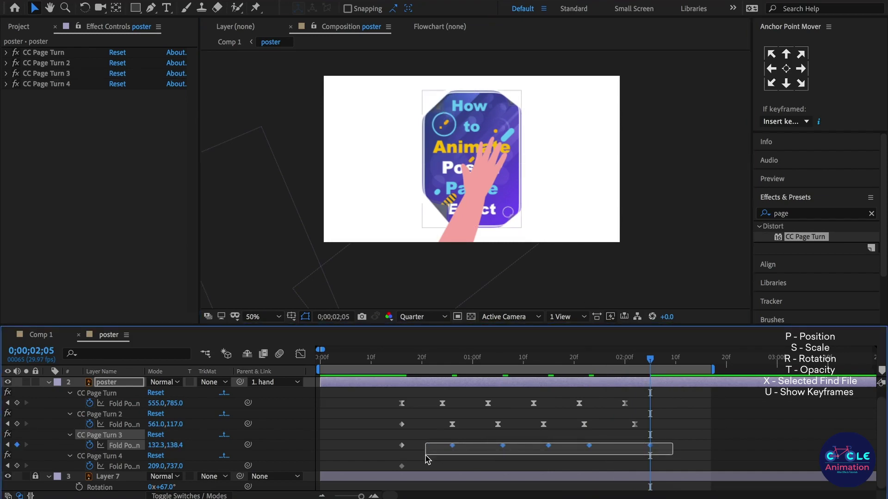
key("F9")
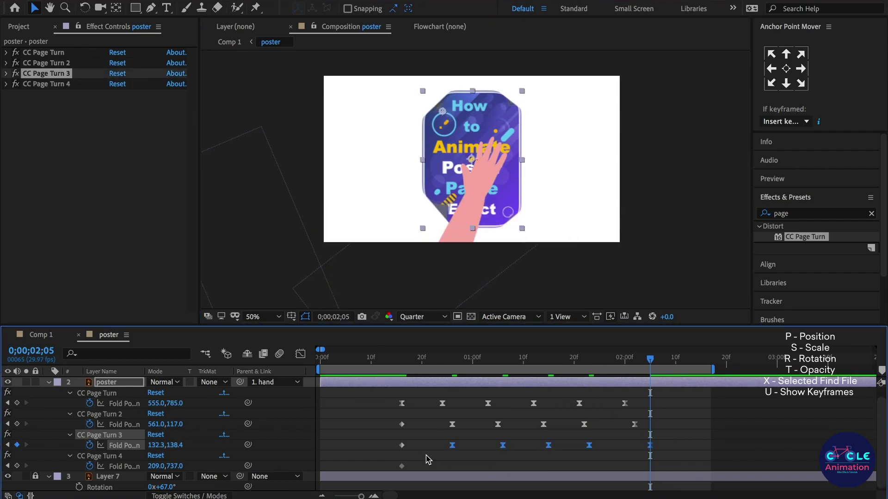
mouse_move(400, 360)
left_mouse_down()
mouse_move(566, 392)
mouse_move(433, 418)
left_mouse_up()
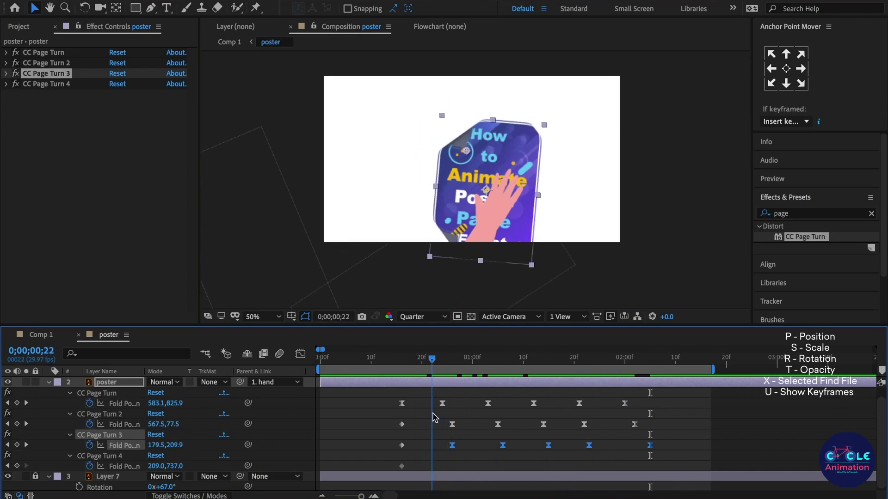
Step: On CC Page Turn 4, key the bottom-left fold flat at 0;24, lifted at 1;03 and pressed out at 1;11
left_click(403, 465)
left_click_drag(434, 365, 444, 365)
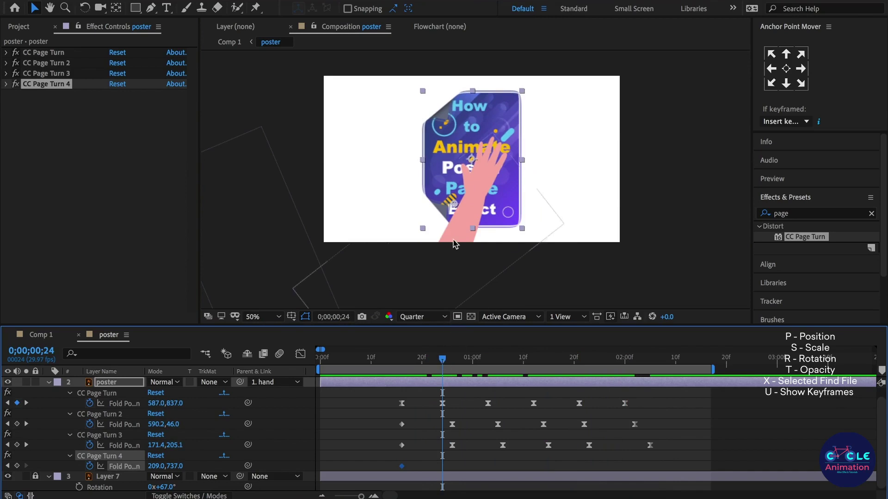
left_click_drag(456, 209, 432, 218)
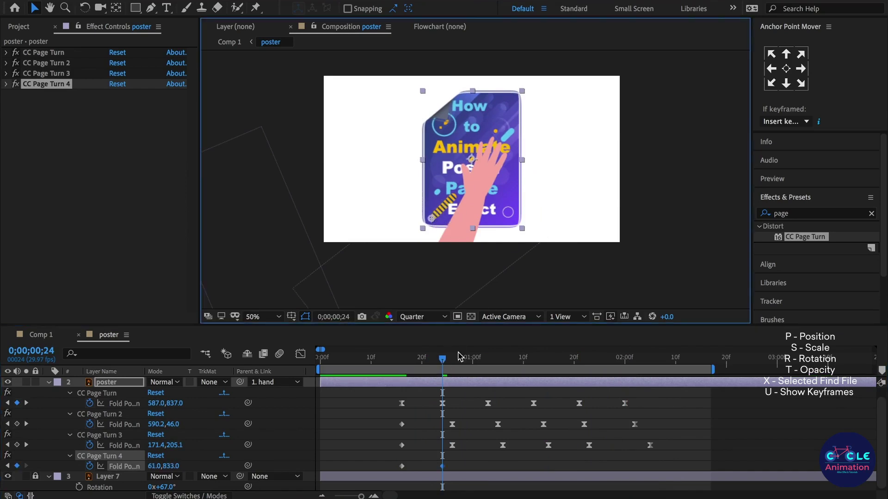
left_click_drag(469, 364, 488, 366)
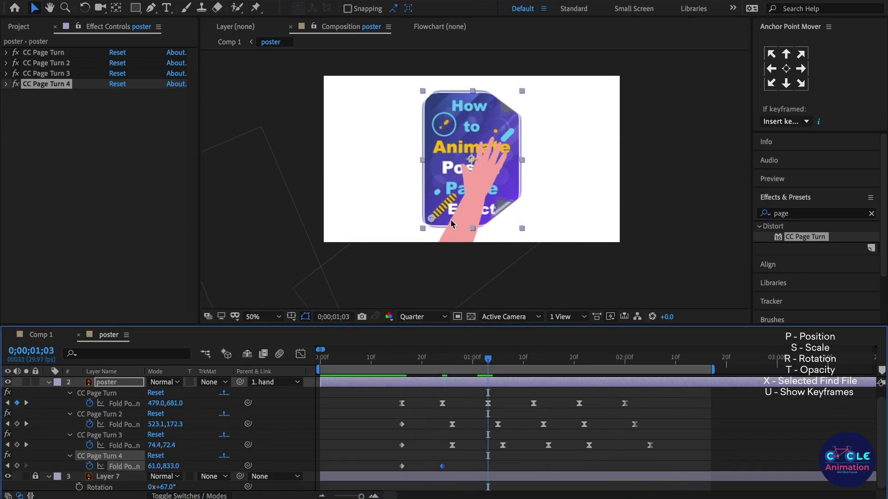
left_click_drag(432, 224, 442, 209)
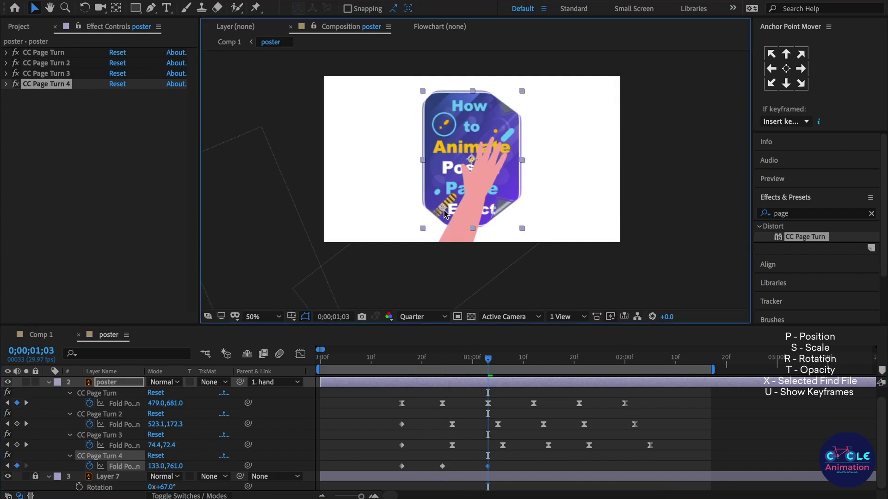
left_click(527, 360)
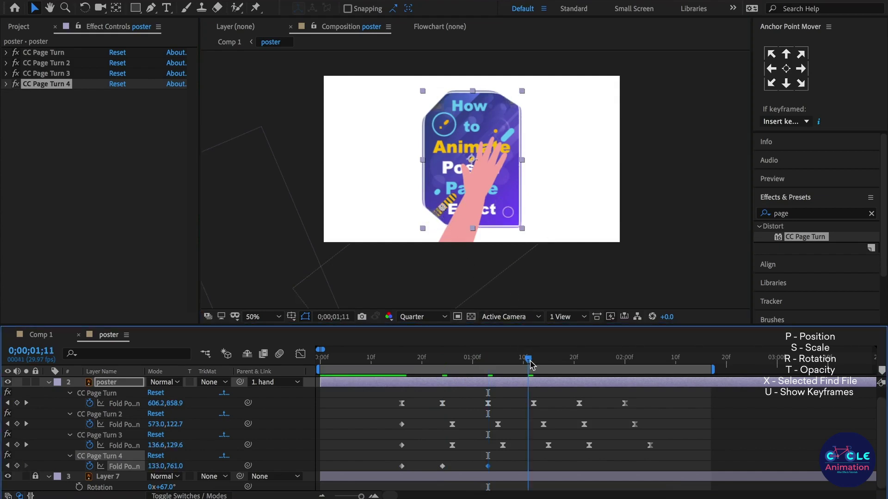
left_click_drag(443, 203, 435, 216)
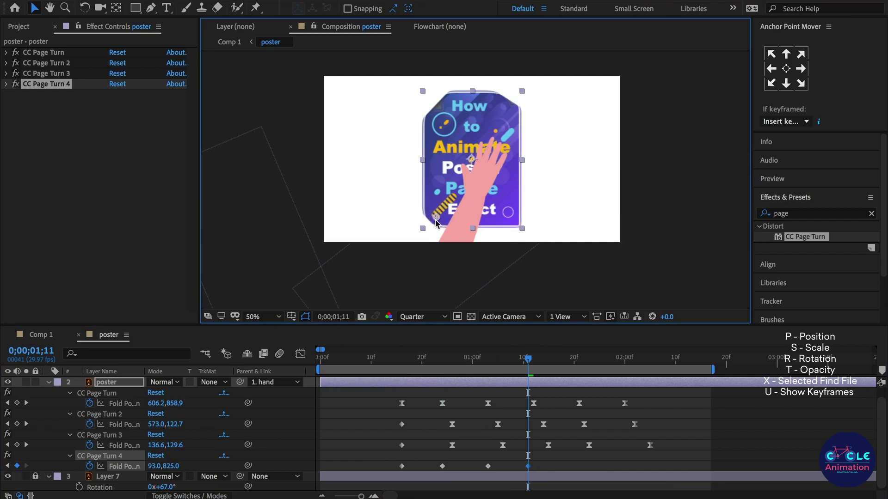
Step: Key the bottom-left fold at 1;21, 1;29 and 113.0,809.0 at 2;07, select all keys, and preview
left_click(579, 361)
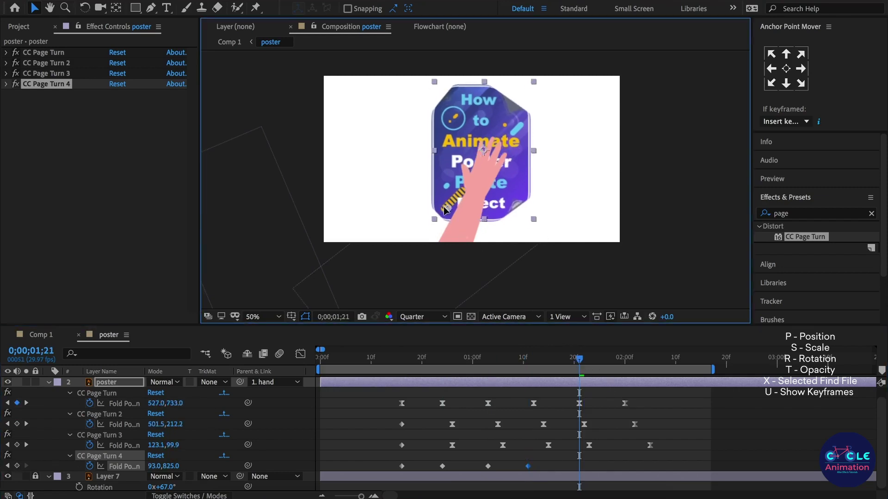
left_click_drag(438, 219, 450, 205)
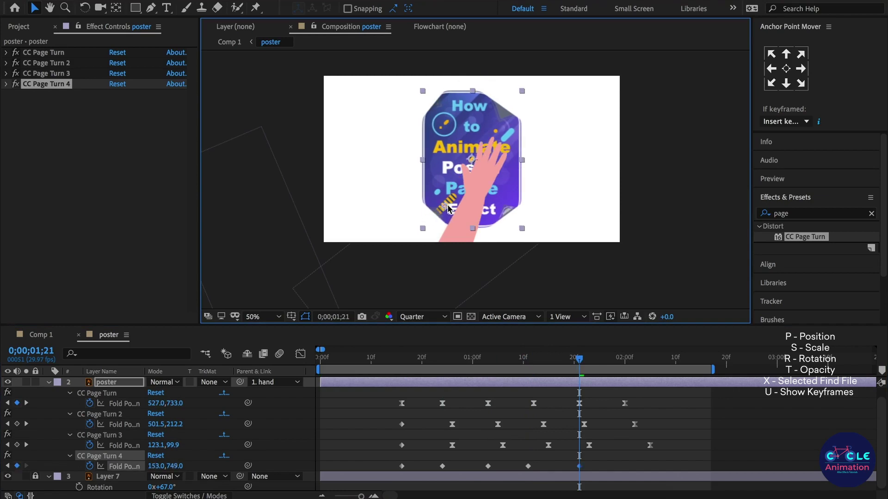
left_click(621, 358)
left_click_drag(450, 204, 434, 226)
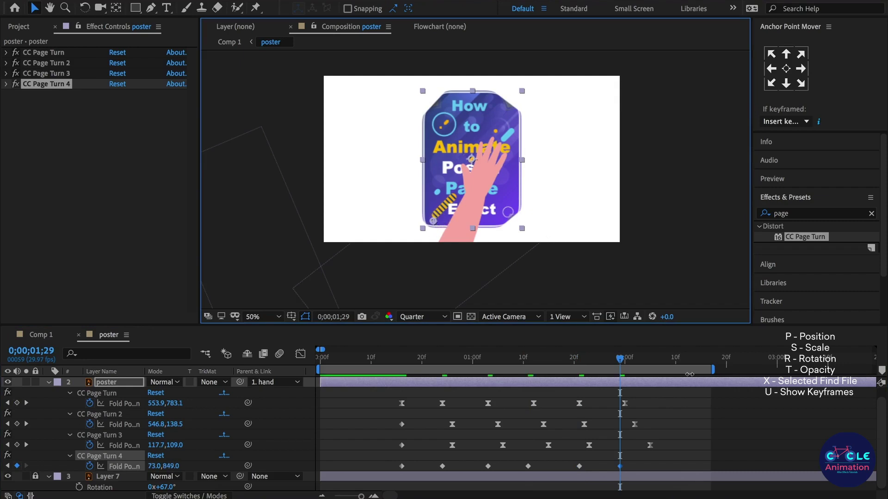
left_click_drag(652, 360, 660, 359)
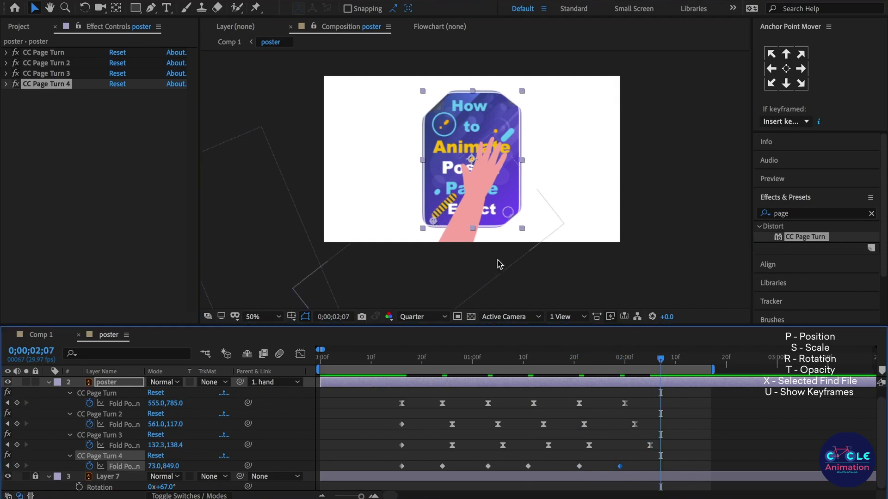
left_click_drag(433, 221, 440, 219)
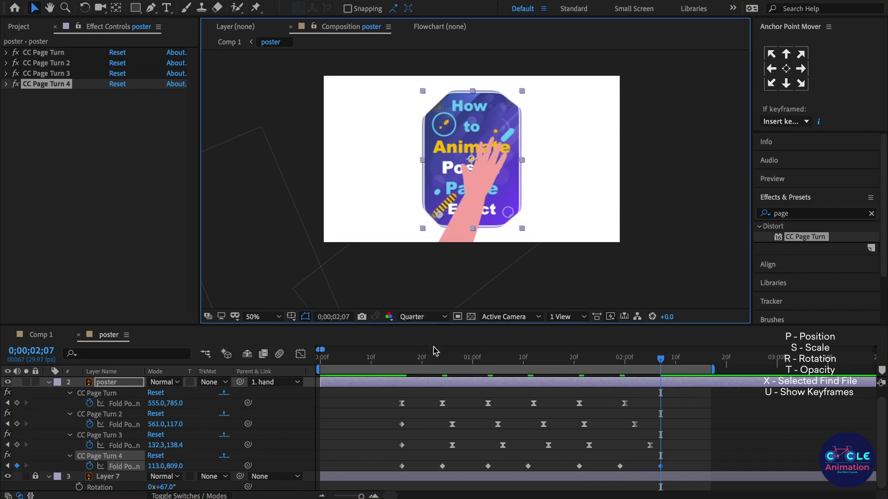
left_click_drag(393, 463, 703, 483)
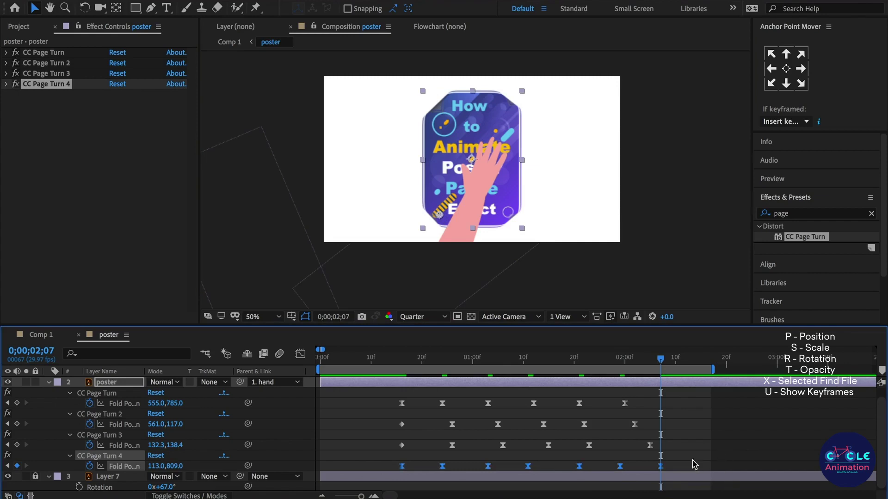
left_click(405, 361)
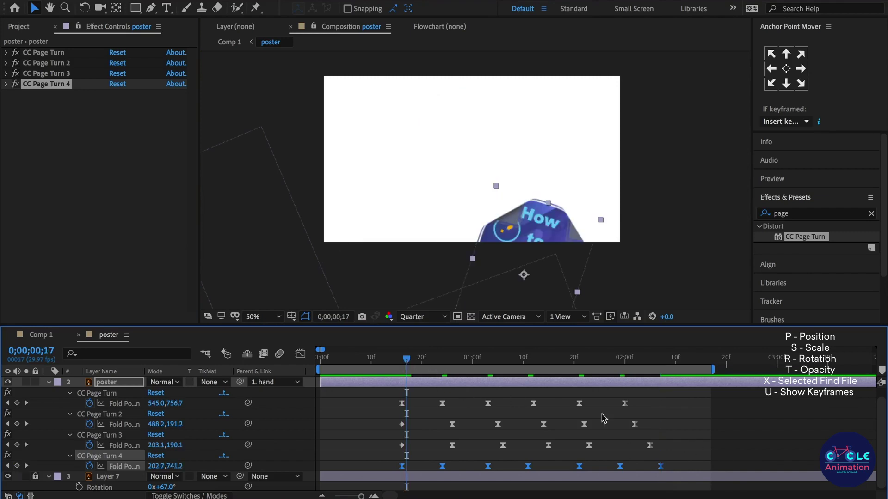
key("space")
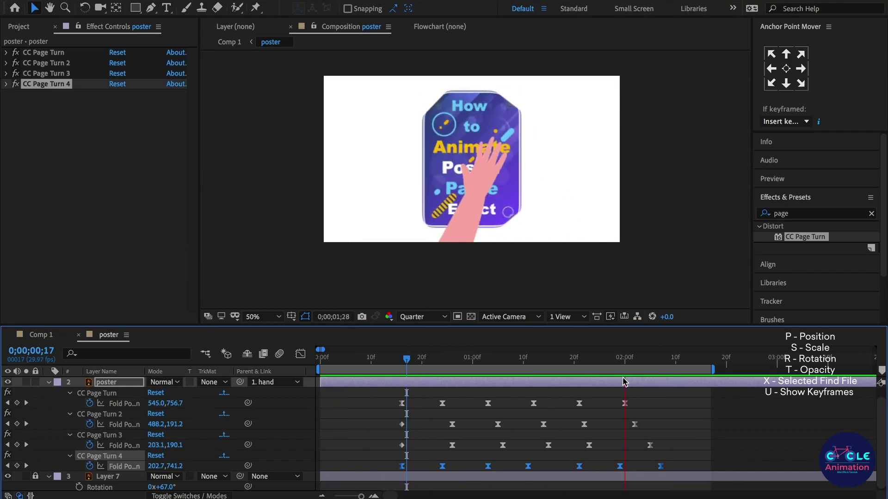
key("space")
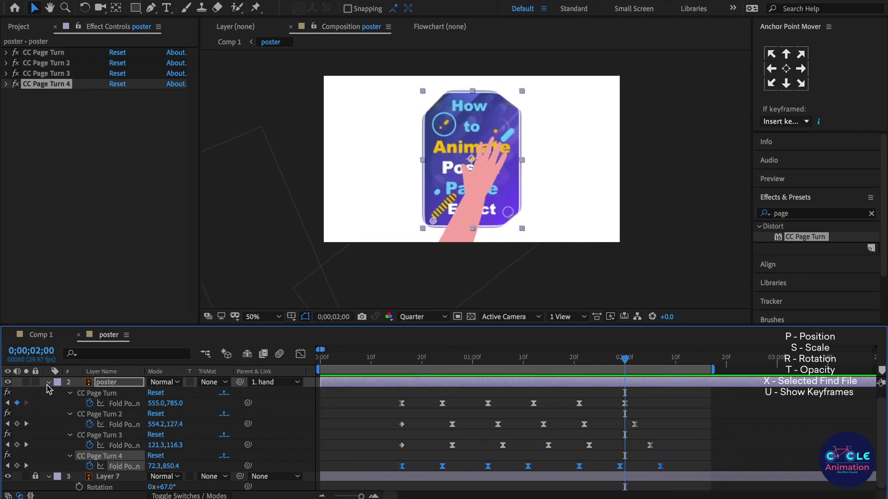
Step: Set CC Page Turn 4's Paper Color swatch to beige hex B8A689
left_click(48, 383)
left_click(6, 84)
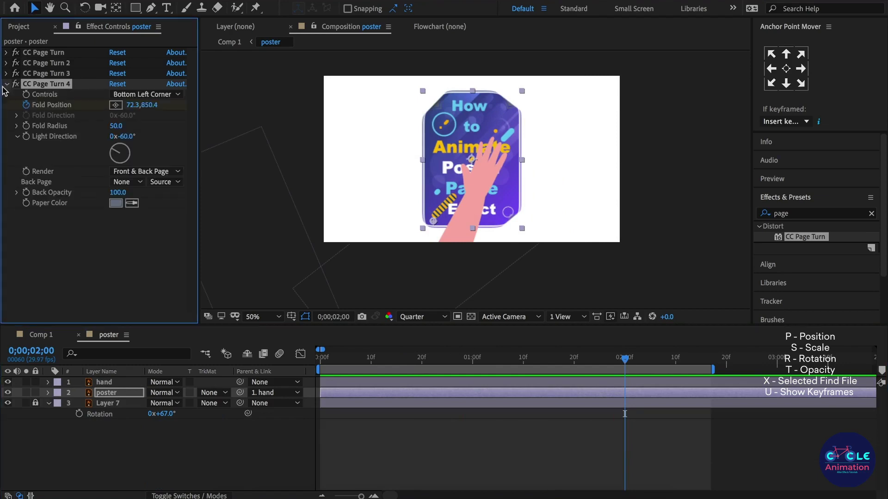
left_click(116, 204)
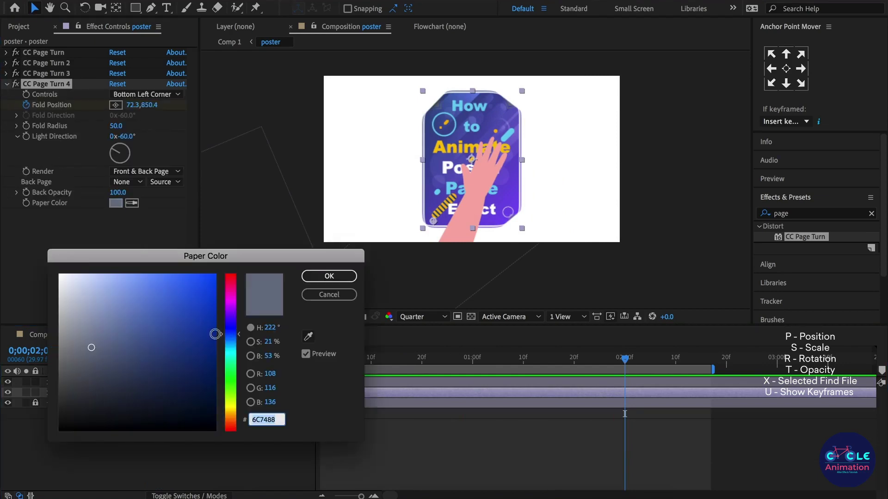
left_click_drag(92, 347, 34, 338)
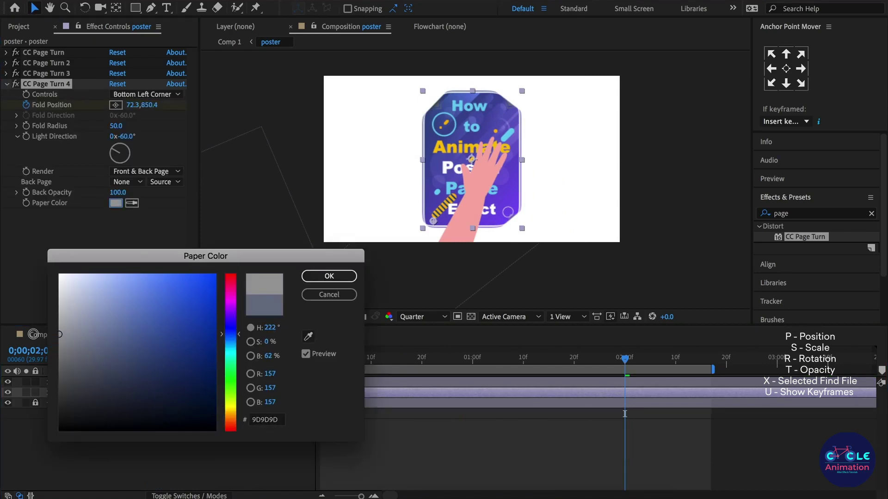
left_click_drag(228, 398, 232, 415)
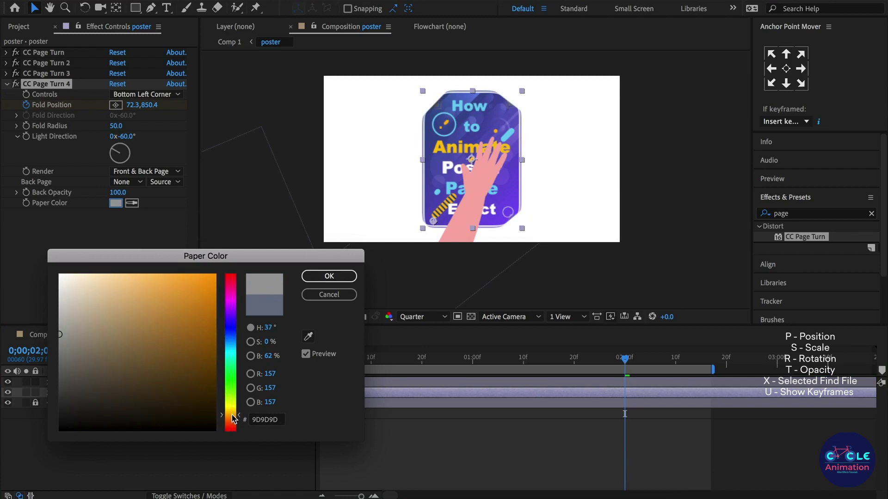
left_click(98, 316)
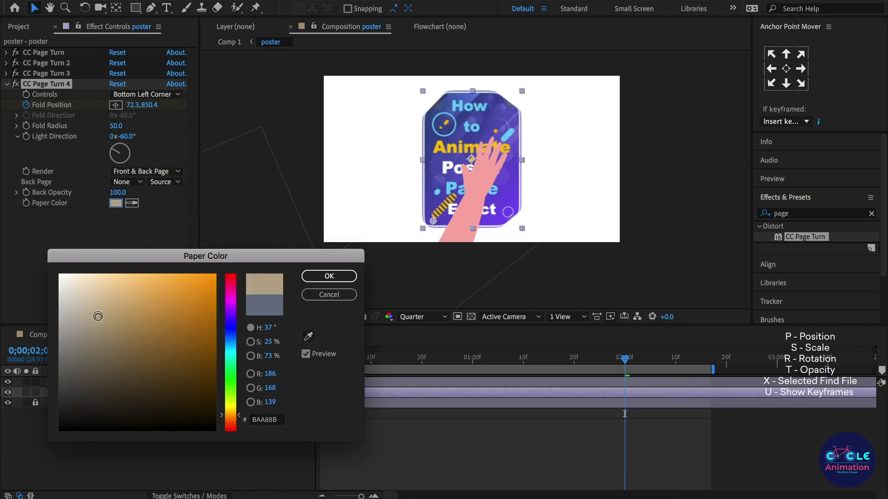
left_click_drag(98, 317, 99, 318)
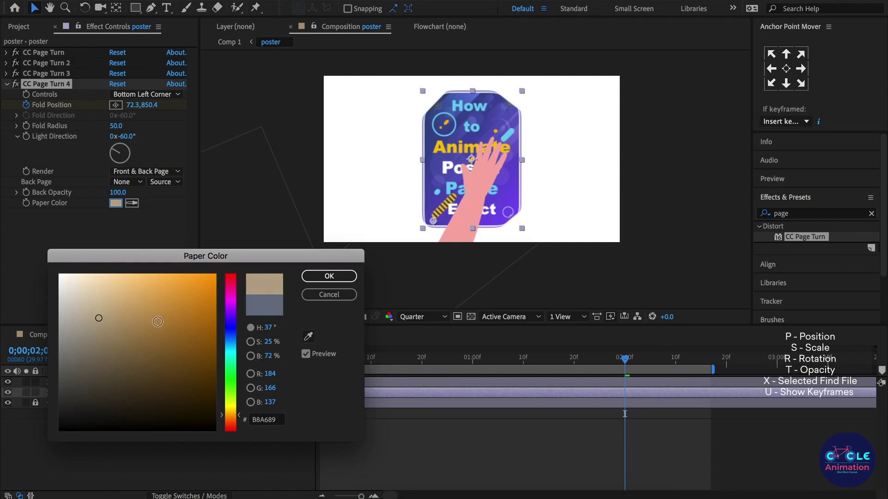
left_click(250, 419)
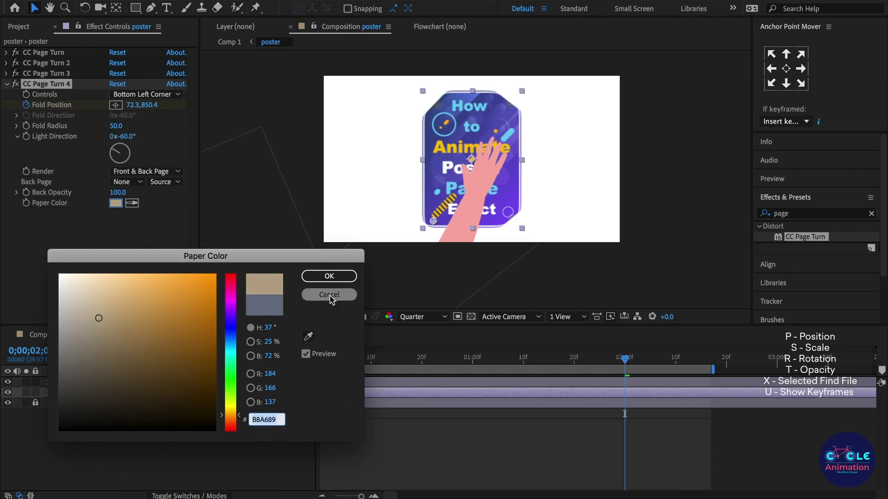
left_click(329, 276)
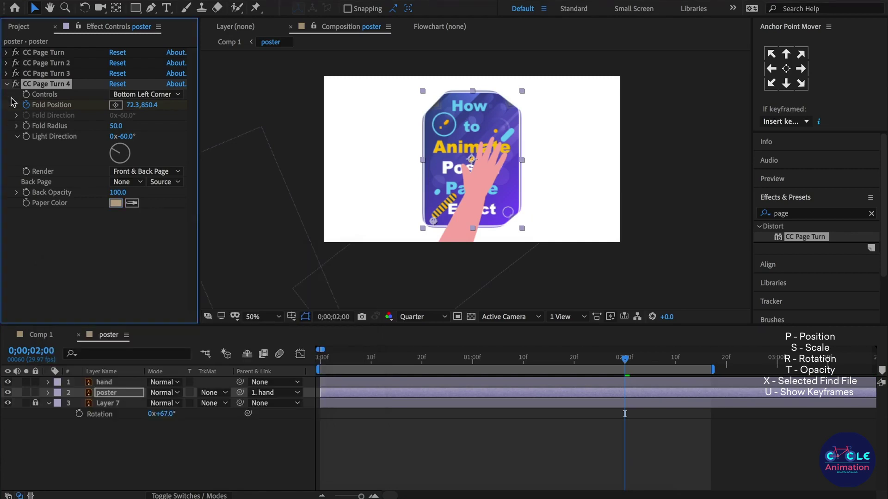
Step: Set CC Page Turn 3 and CC Page Turn 2 Paper Color to the beige B8A689
left_click(6, 73)
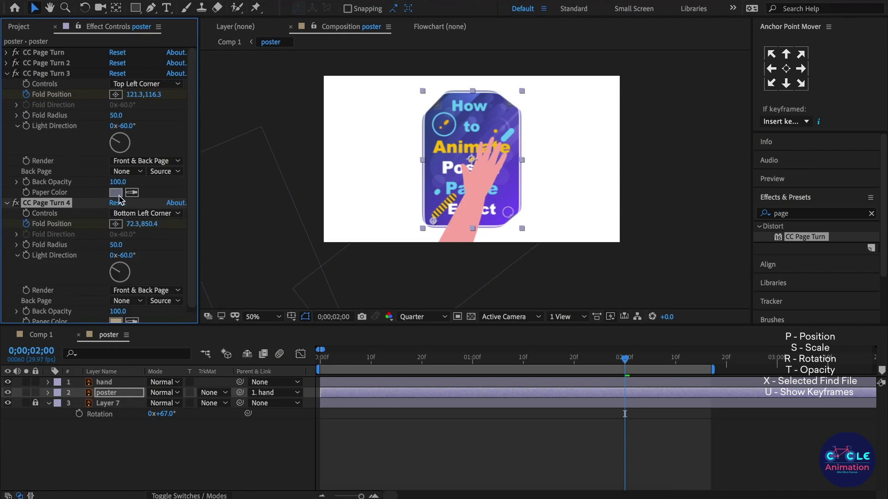
left_click(118, 196)
left_click(329, 276)
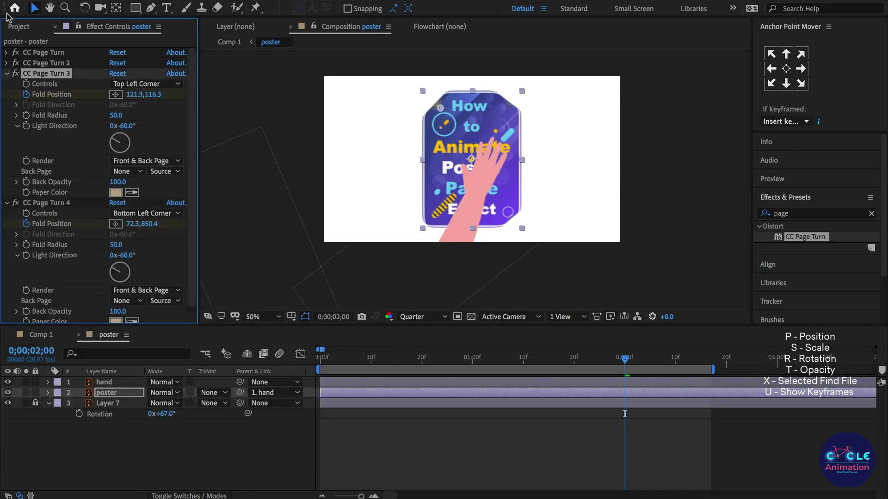
left_click(6, 74)
left_click(6, 63)
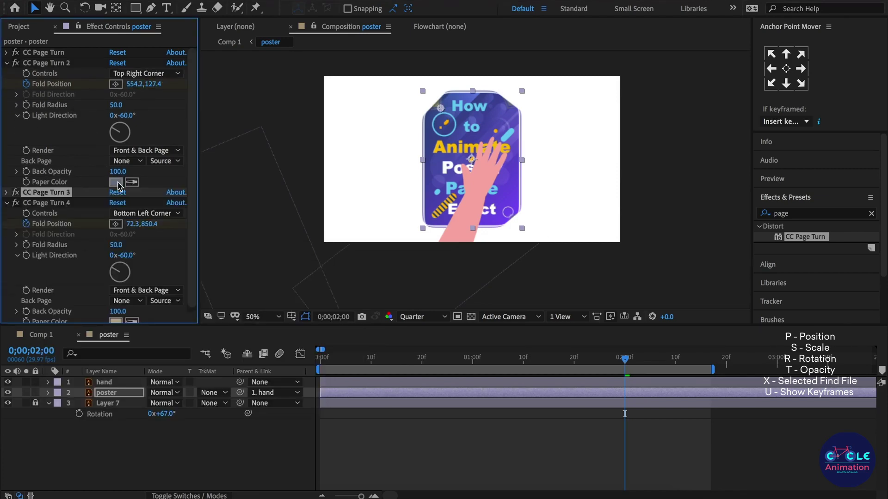
left_click(118, 185)
type("B8A689")
left_click(329, 276)
left_click(6, 63)
Step: Set the first CC Page Turn's Paper Color to beige and collapse all the effects
left_click(6, 52)
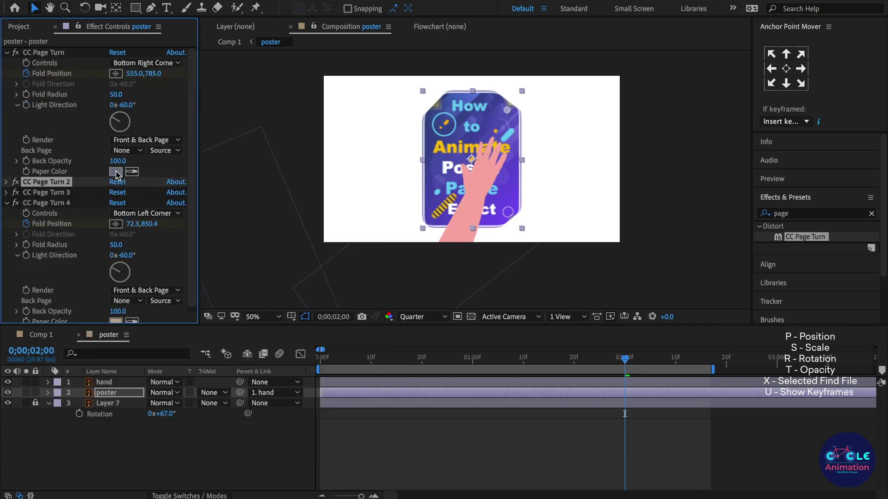
left_click(116, 172)
key("ctrl+v")
left_click(329, 276)
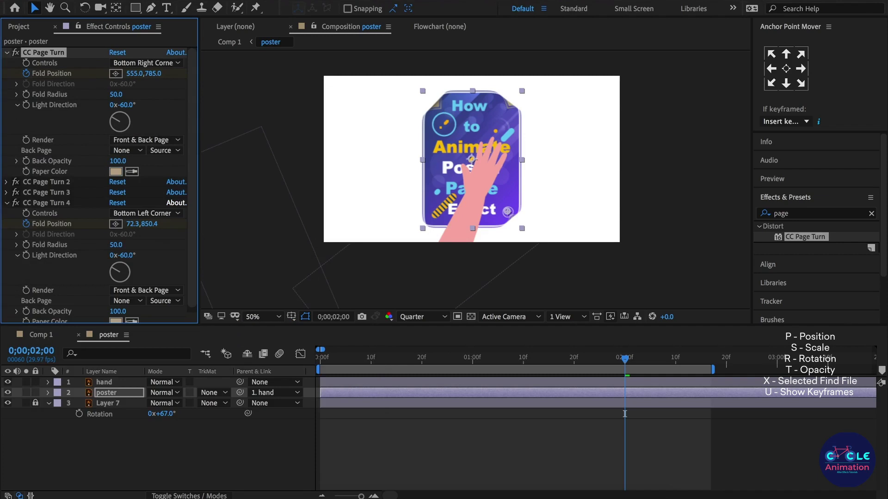
left_click(6, 53)
left_click(7, 84)
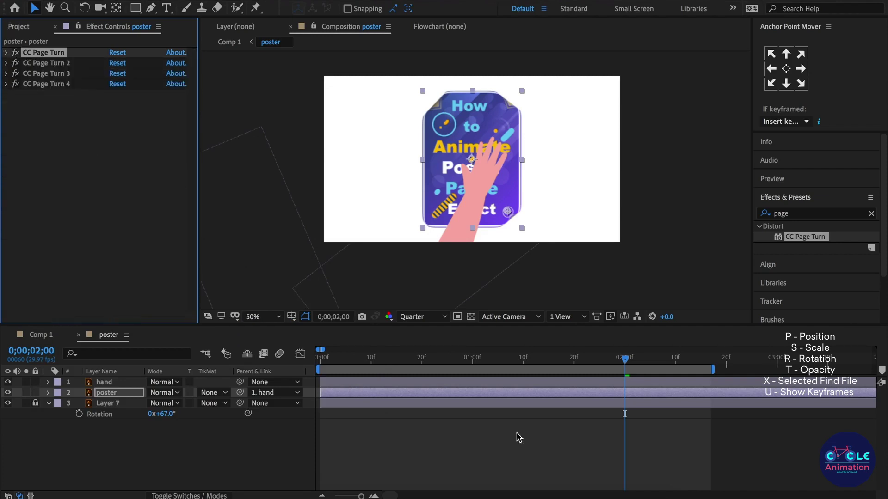
mouse_move(382, 360)
left_mouse_down()
mouse_move(511, 374)
mouse_move(671, 363)
mouse_move(479, 355)
mouse_move(462, 363)
left_mouse_up()
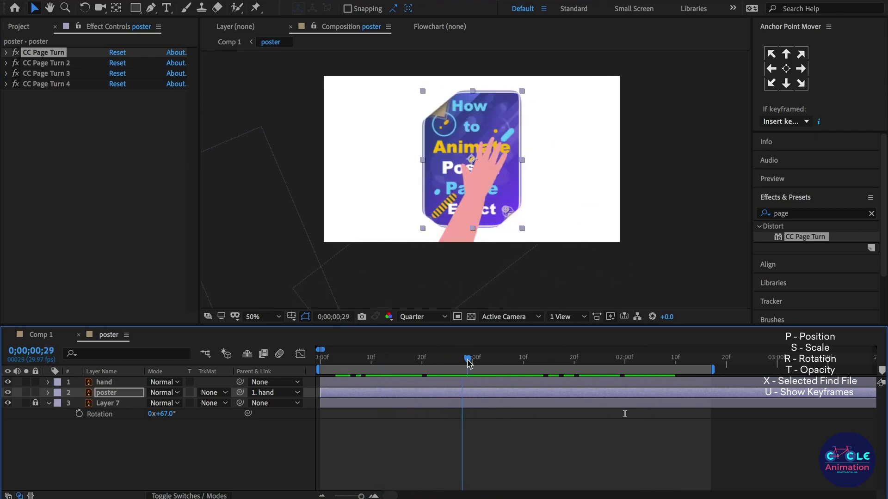
Step: Reveal the first hand layer's keyframes at frame 26 and scrub to 1;06
left_click_drag(466, 363, 452, 363)
left_click(462, 385)
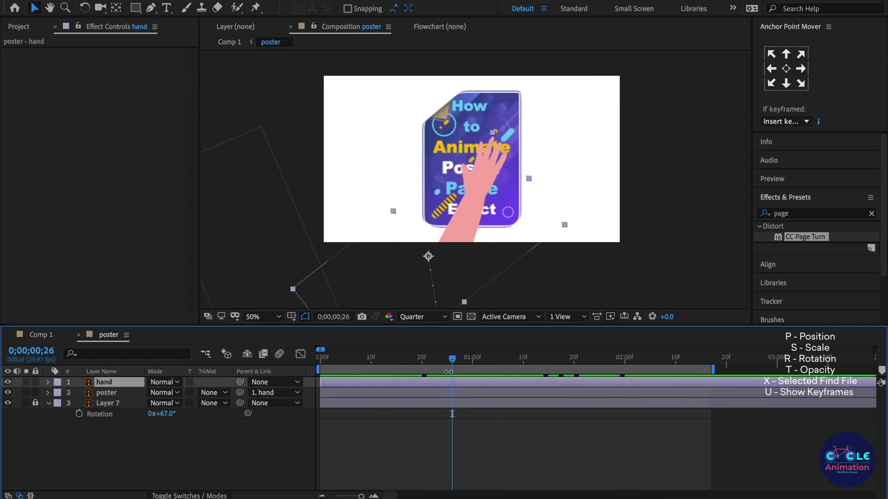
key("u")
mouse_move(399, 367)
left_mouse_down()
mouse_move(501, 369)
mouse_move(442, 376)
left_mouse_up()
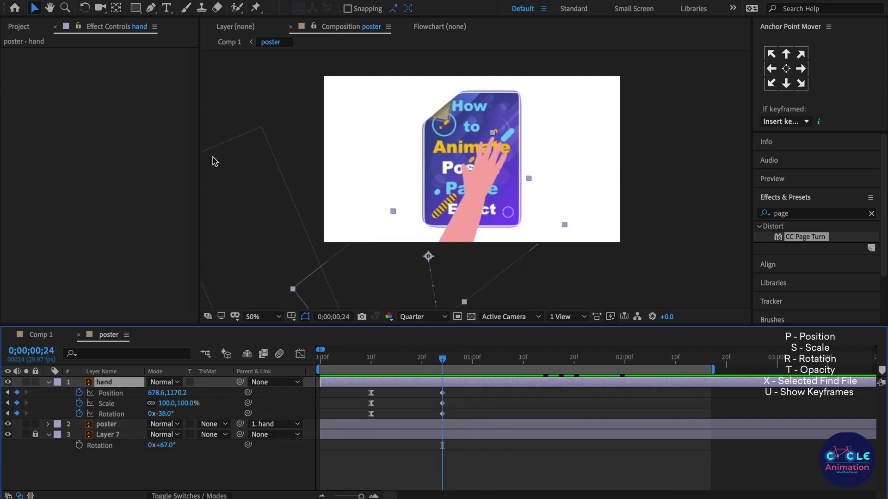
Step: Unlock Layer 7, the second hand, and select it
left_click(248, 222)
left_click_drag(258, 221, 266, 258)
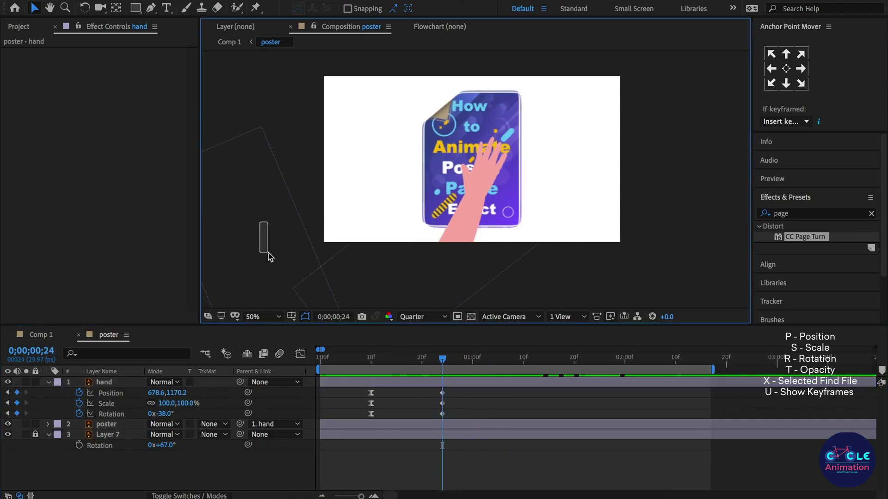
left_click(35, 434)
left_click(128, 437)
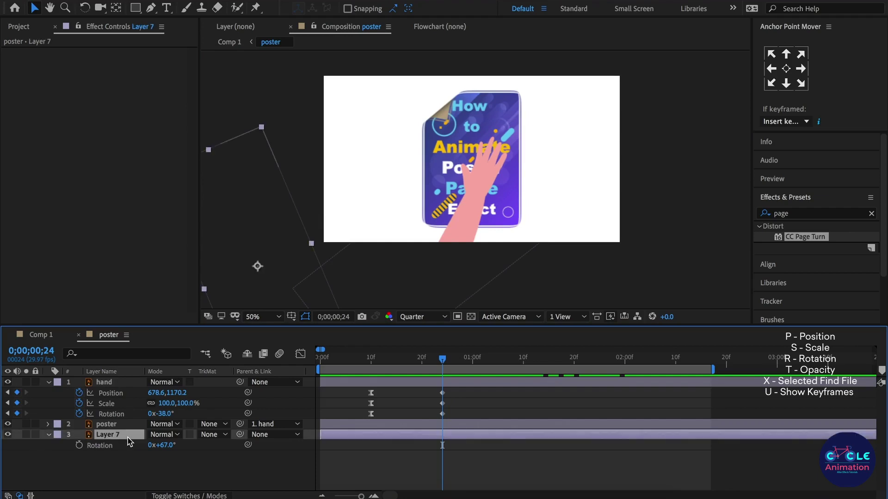
Step: Move Layer 7's hand above the poster layer, rotate it to 76°, and park it below the frame
left_click_drag(260, 213, 414, 199)
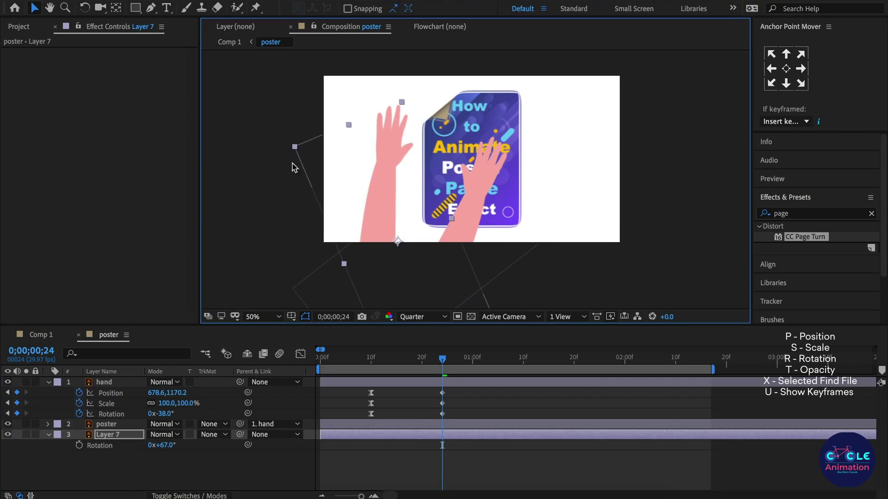
mouse_move(396, 242)
left_mouse_down()
mouse_move(396, 182)
mouse_move(443, 195)
left_mouse_up()
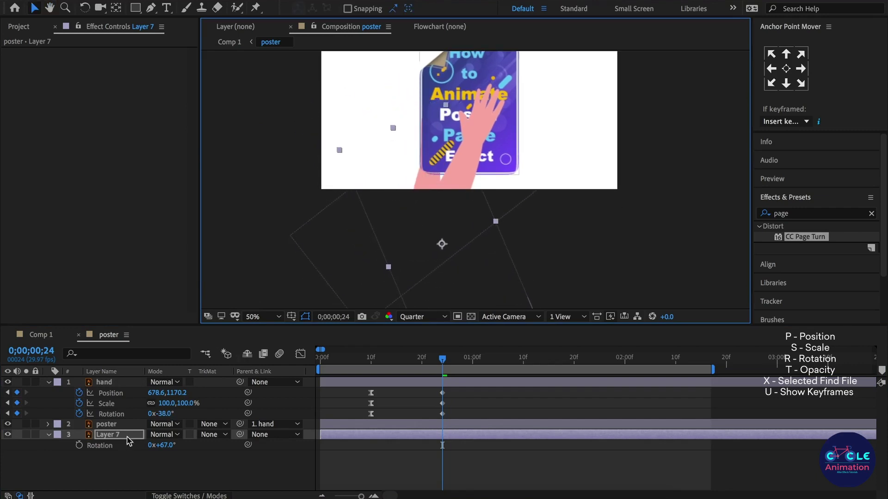
left_click_drag(127, 441, 128, 417)
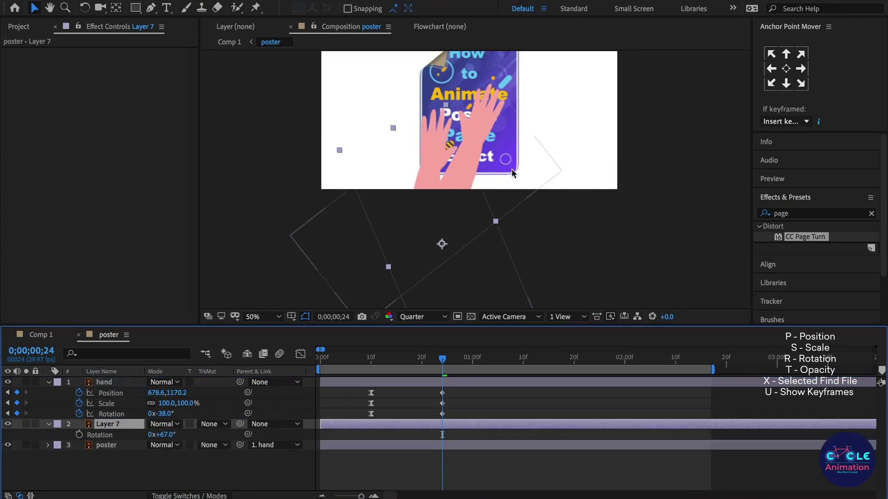
left_click_drag(431, 193, 391, 238)
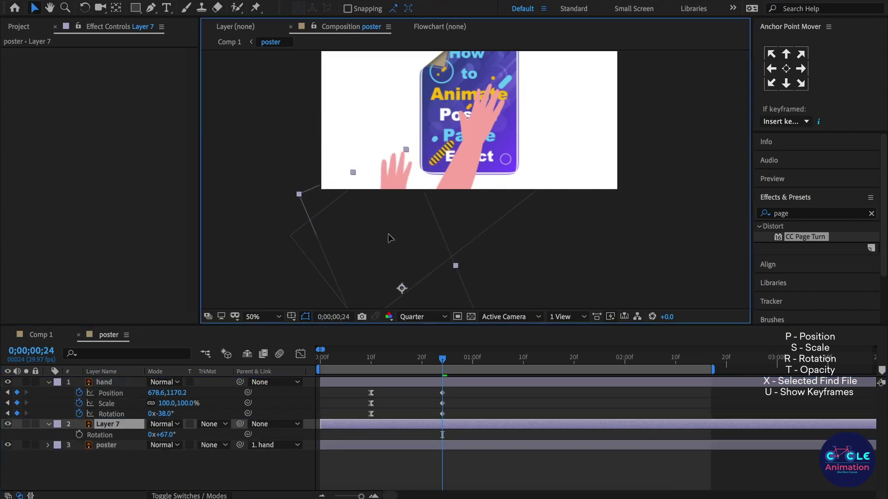
key("r")
key("r")
left_click_drag(164, 434, 184, 434)
left_click_drag(398, 267, 369, 303)
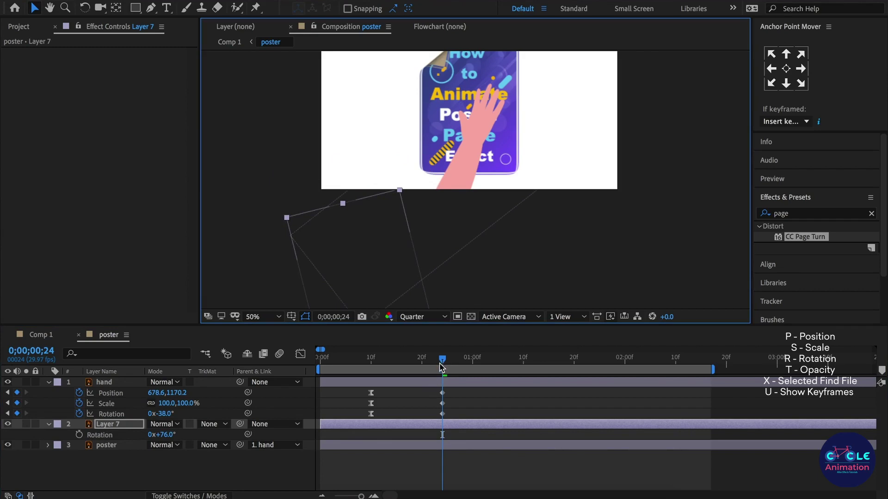
Step: Keyframe Layer 7's Position and raise the second hand from below the frame onto the poster at 1;07
key("p")
left_click(80, 434)
left_click(472, 365)
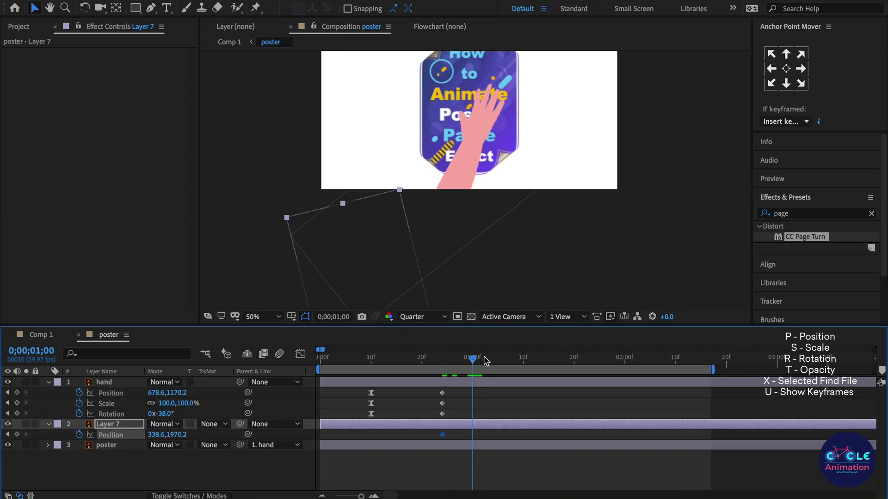
left_click(492, 368)
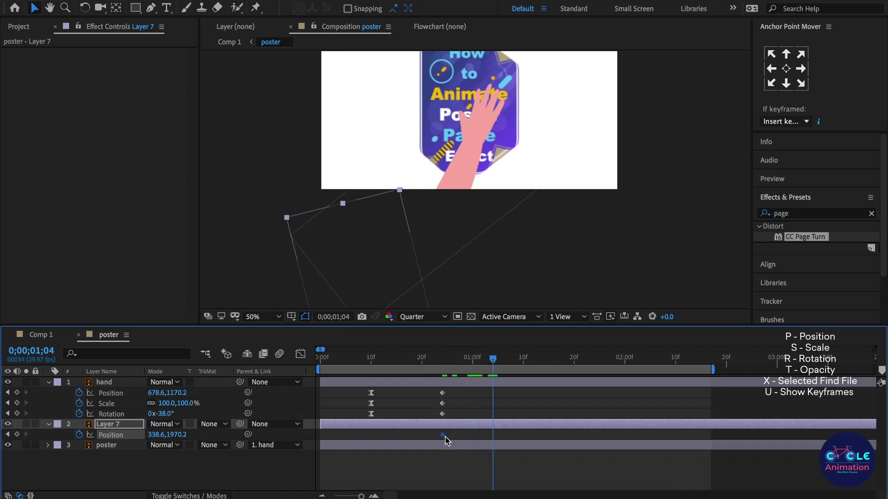
left_click(513, 362)
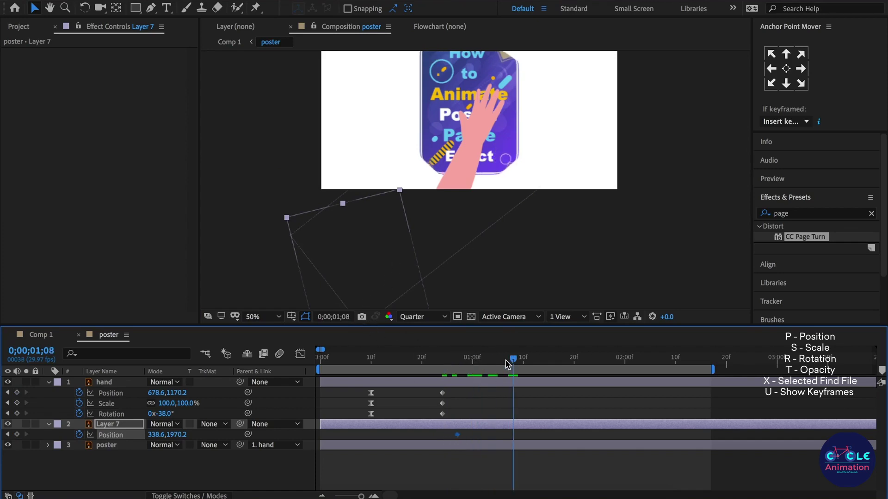
left_click(506, 361)
left_click_drag(360, 266, 418, 165)
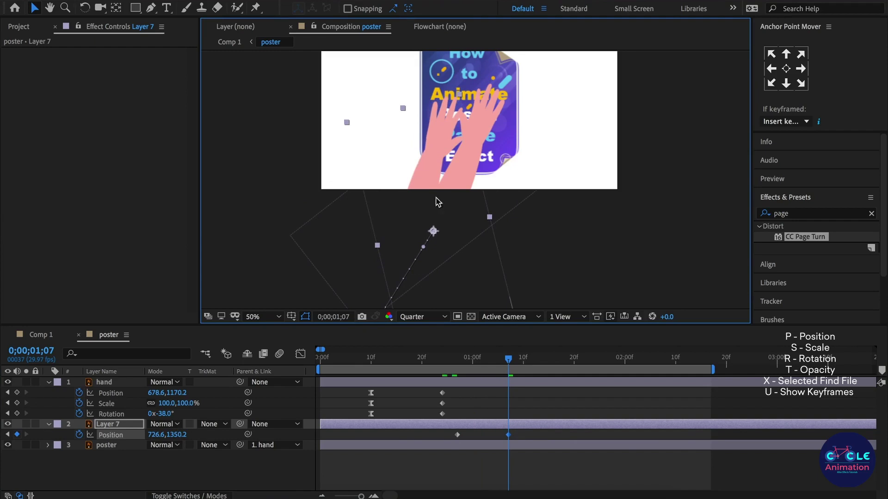
Step: Retime the second hand's arrival keyframe to 1;12 (726.6,1350.2) and preview the animation
left_click_drag(527, 439, 431, 451)
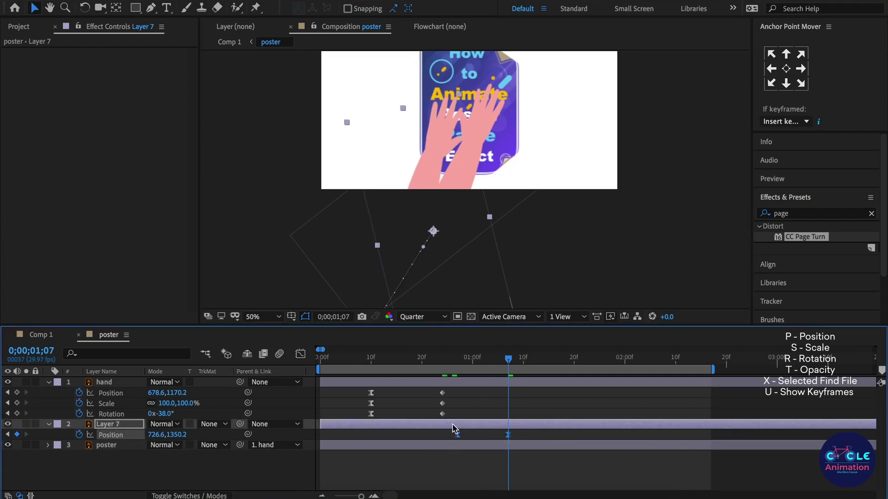
left_click(447, 359)
left_click(481, 463)
key("space")
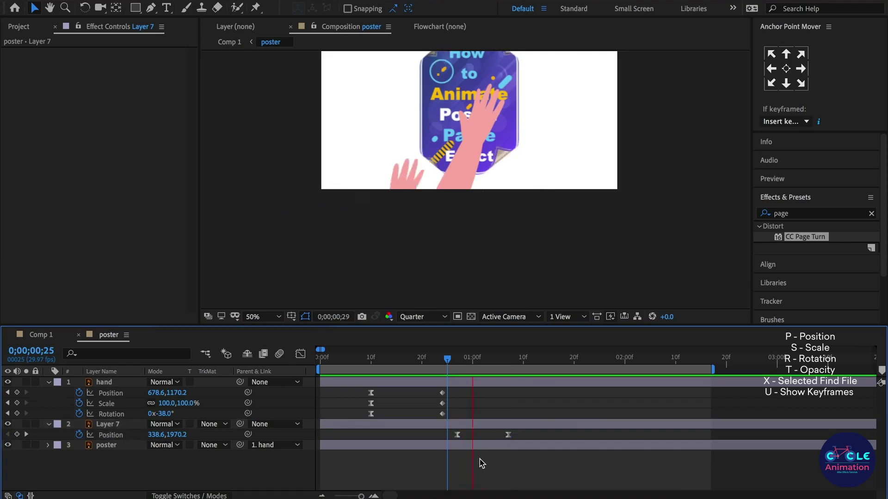
left_click(508, 435)
left_click_drag(527, 438, 535, 438)
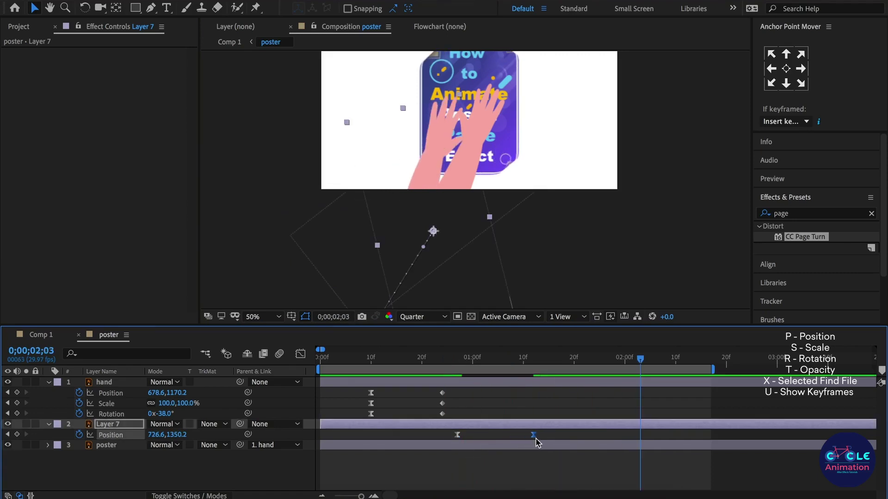
mouse_move(536, 439)
key("j")
key("j")
key("space")
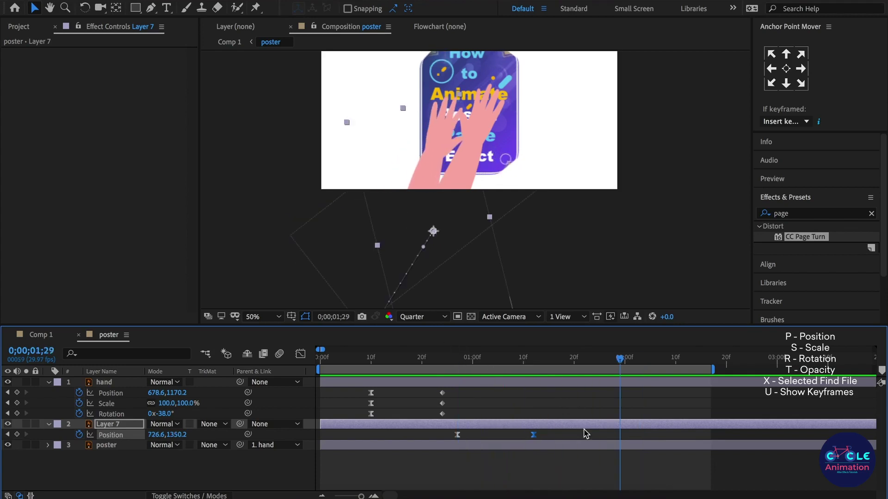
left_click(566, 470)
Step: Add Position and Scale keyframes for the first hand at 1;14
left_click(543, 361)
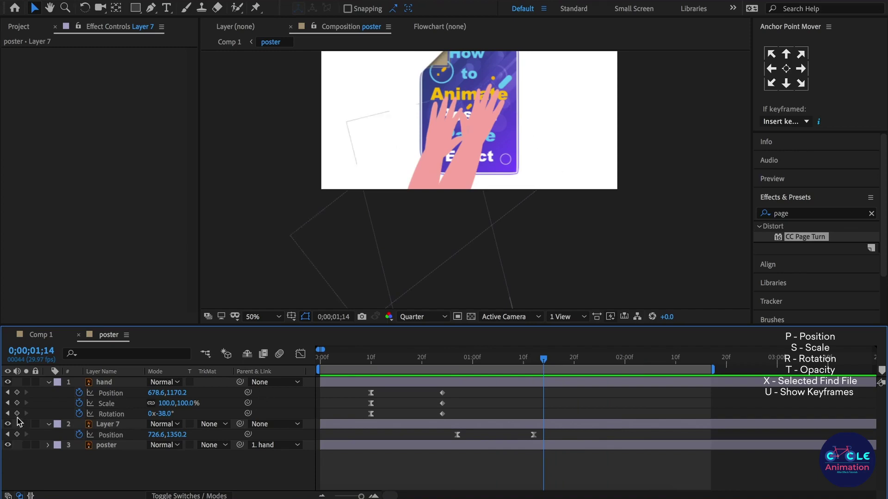
left_click(17, 392)
left_click(17, 403)
Step: Add the first hand's -38° Rotation keyframe at 1;14, then test and undo a move at 1;21
left_click(16, 414)
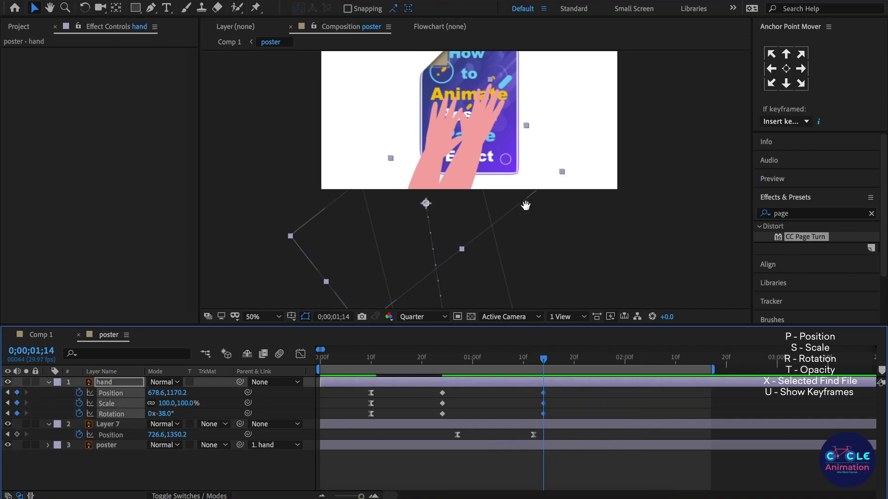
left_click_drag(526, 205, 496, 262)
left_click_drag(545, 366, 581, 371)
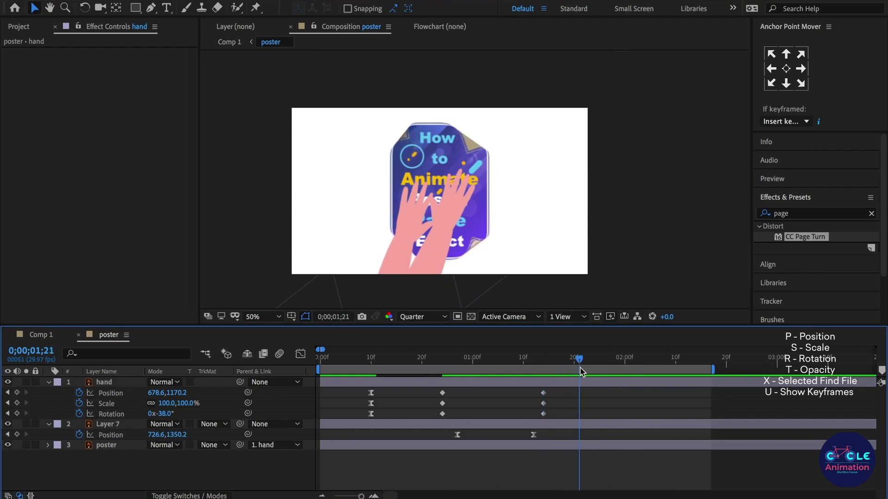
left_click(437, 269)
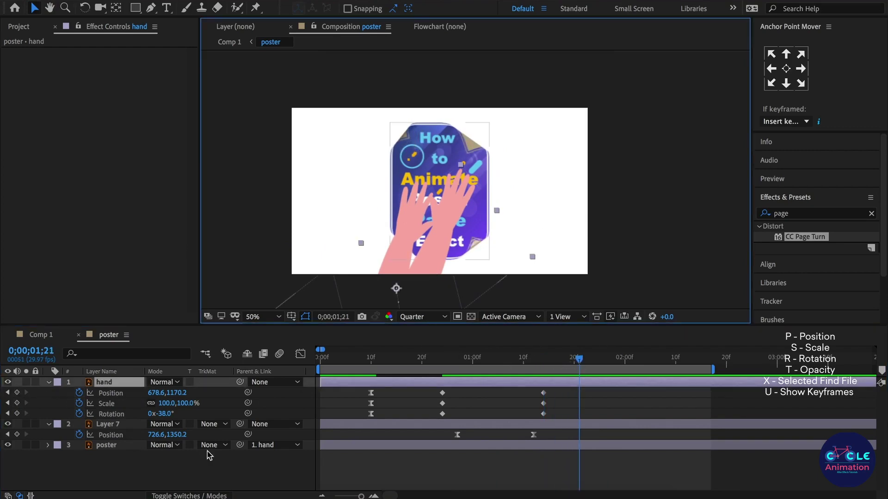
left_click_drag(450, 273, 437, 279)
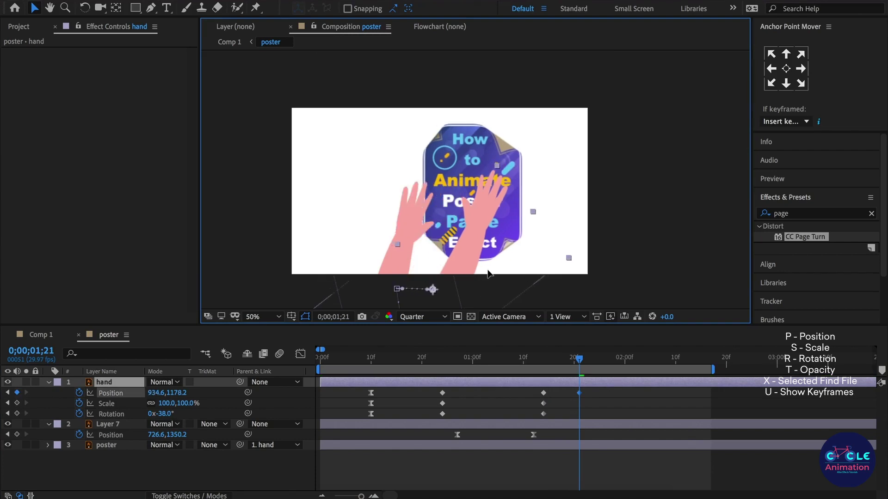
key("ctrl+z")
left_click(544, 358)
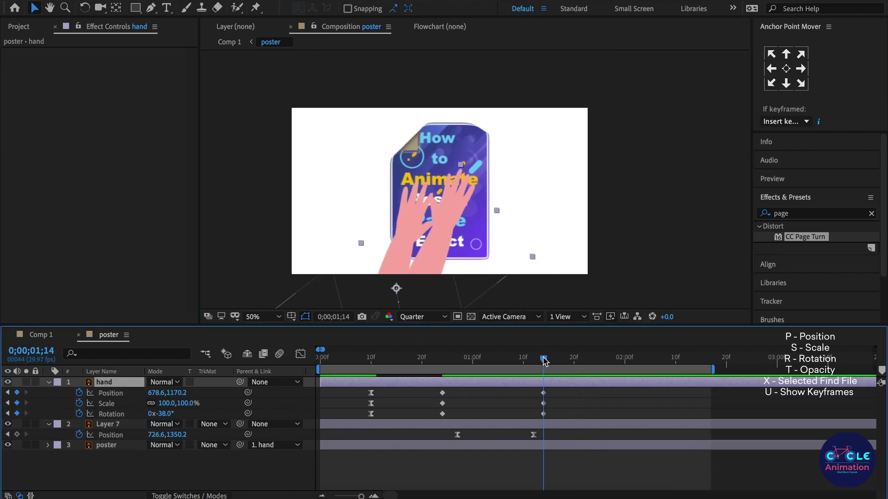
left_click(573, 447)
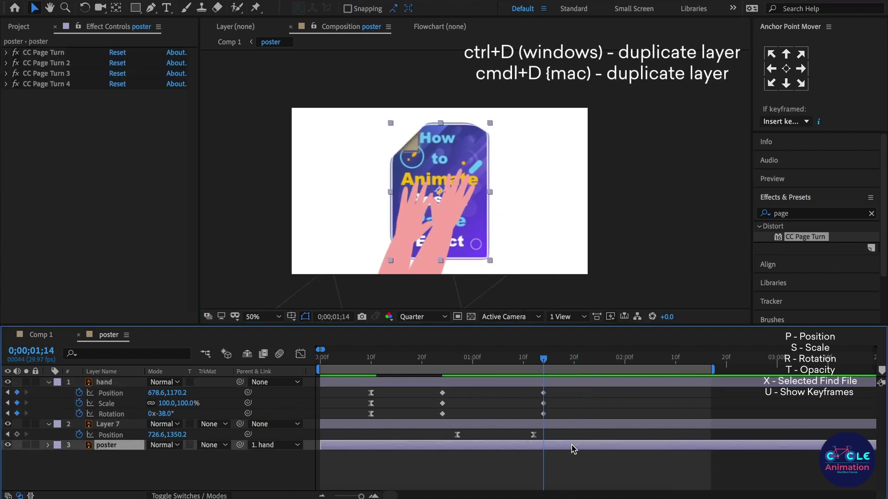
Step: Duplicate the poster layer and trim it so poster ends and poster 2 starts at 1;14
key("ctrl+d")
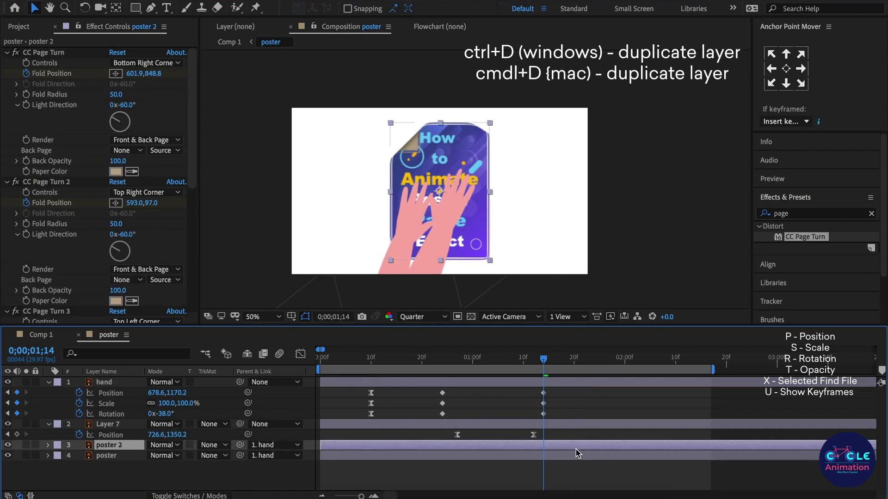
key("alt+bracketleft")
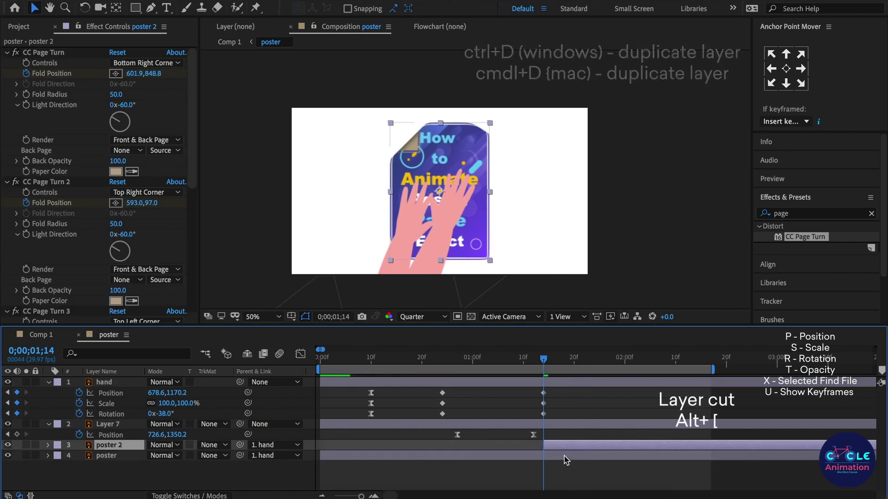
left_click(564, 457)
key("alt+bracketright")
Step: Set poster 2's Parent to None and preview the page-turn corner
left_click(555, 447)
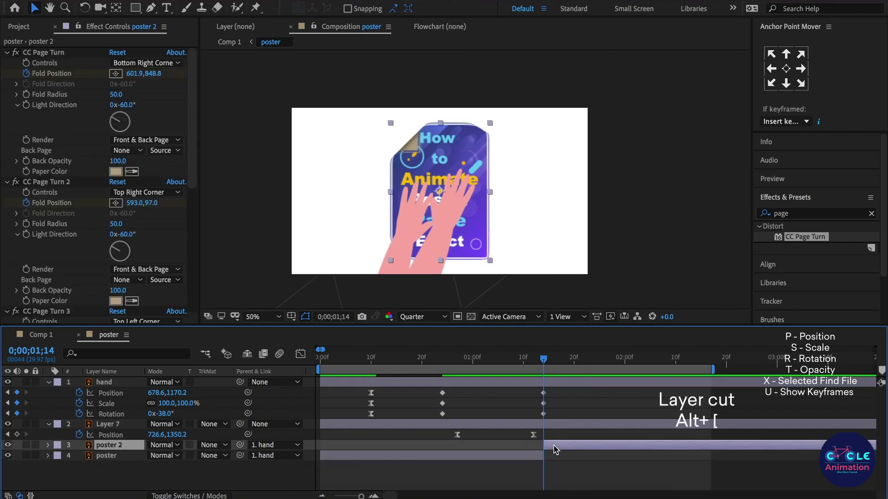
left_click(273, 444)
left_click(271, 436)
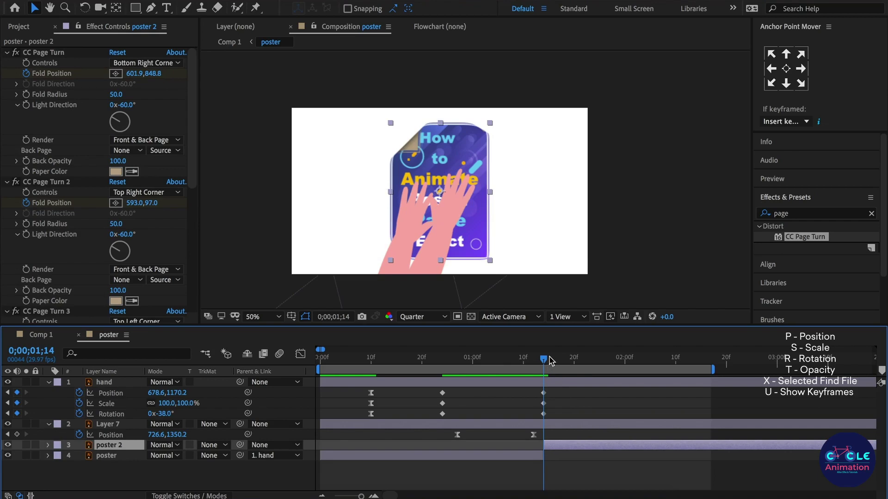
left_click_drag(550, 360, 594, 360)
key("space")
key("space")
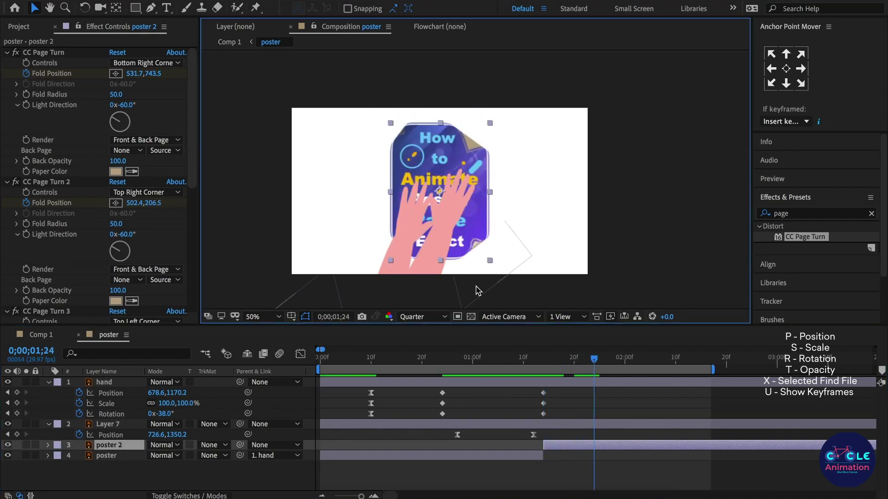
left_click(578, 382)
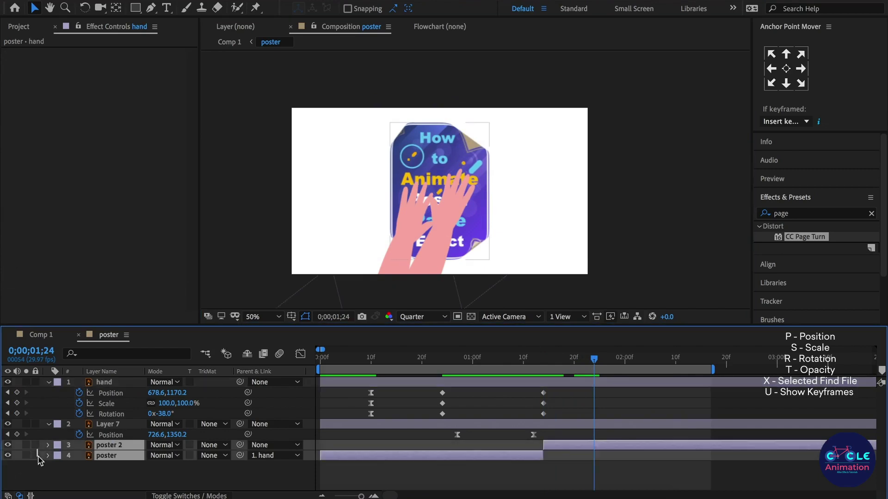
Step: Lock both poster layers and key the hand raised, rotated to -79° and moved over the poster
left_click(35, 445)
left_click(35, 455)
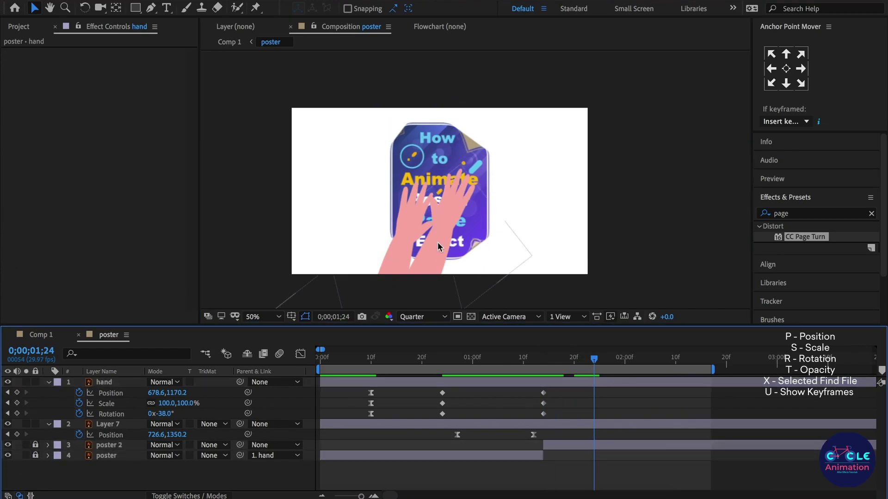
left_click(437, 242)
left_click_drag(457, 283, 458, 254)
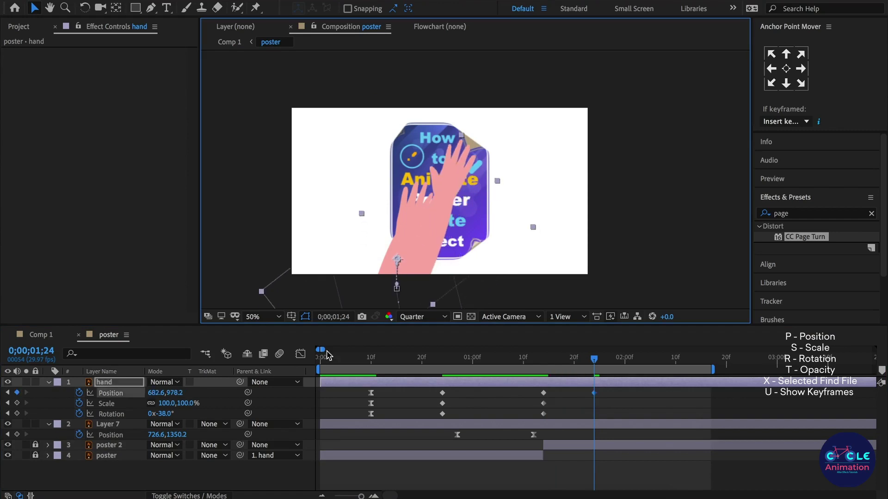
left_click_drag(174, 419, 156, 419)
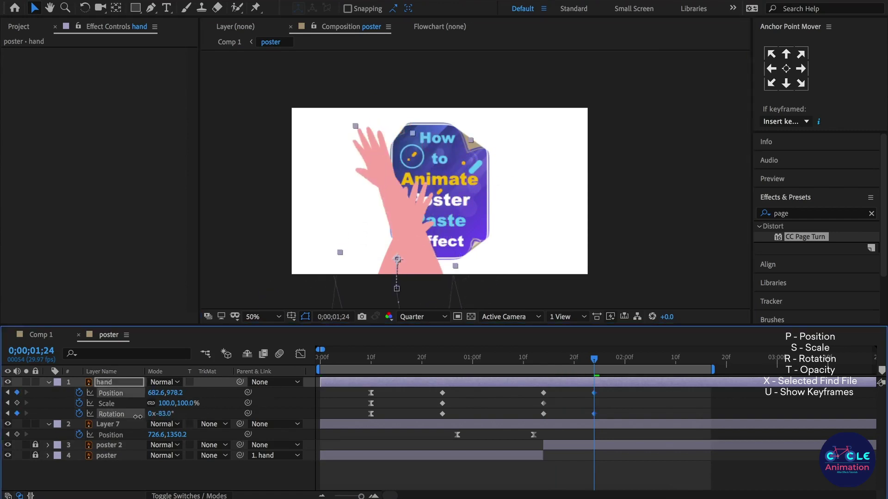
left_click_drag(412, 197, 419, 230)
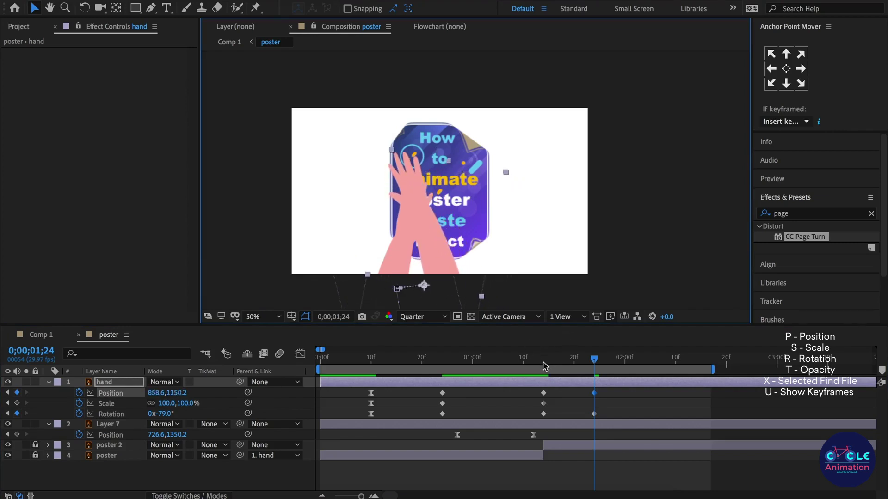
Step: Easy Ease the new hand keyframes, shift them to 2;00, and extend the work area to about 3;20
mouse_move(545, 366)
left_mouse_down()
mouse_move(596, 371)
mouse_move(539, 421)
left_mouse_up()
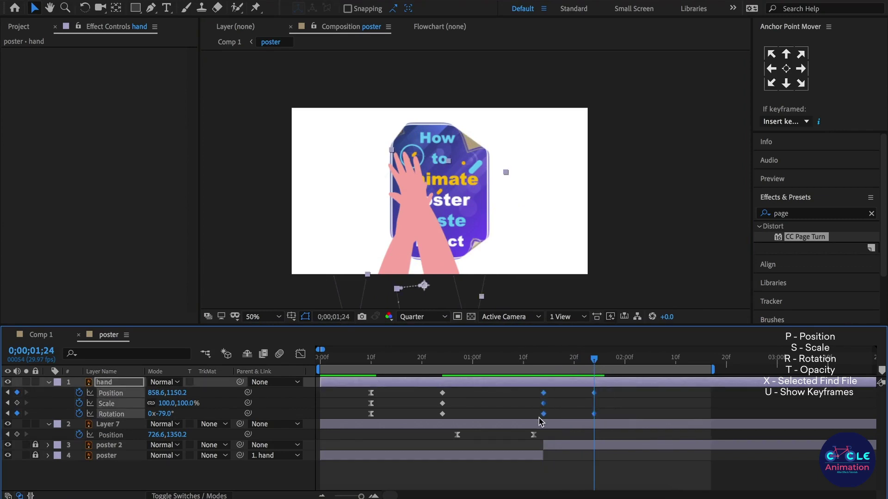
key("F9")
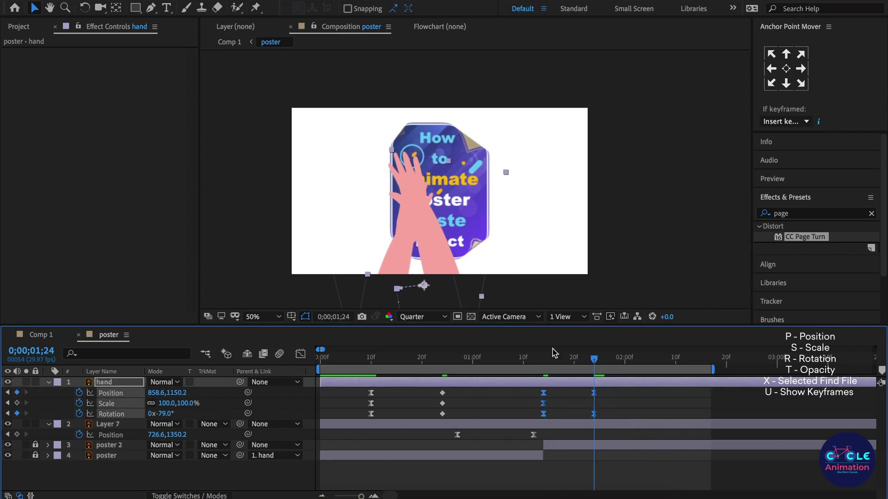
key("space")
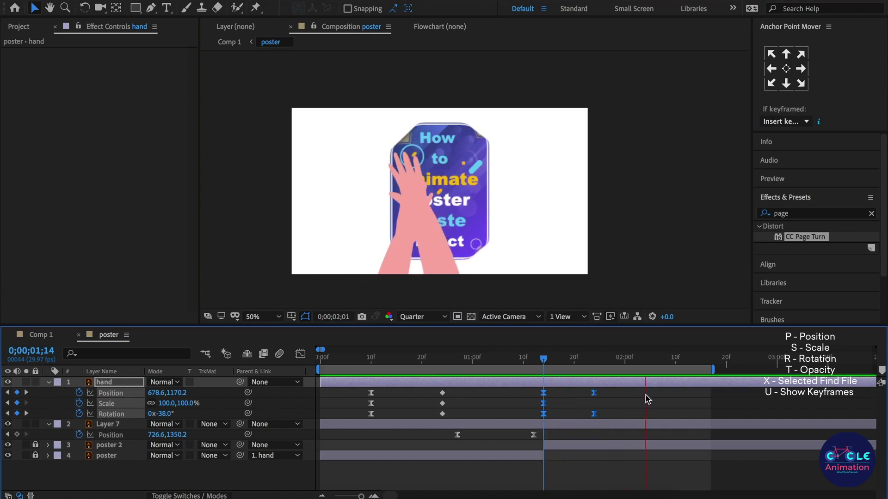
mouse_move(611, 390)
left_mouse_down()
mouse_move(588, 422)
mouse_move(620, 423)
left_mouse_up()
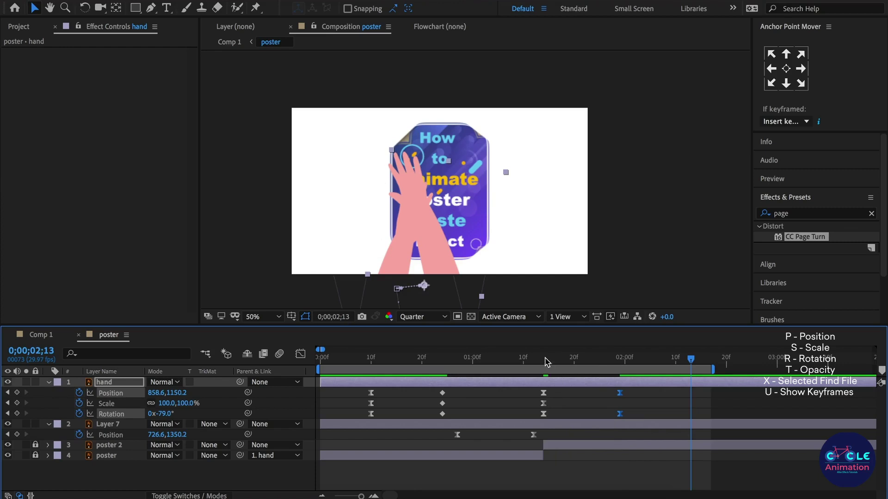
key("space")
key("space")
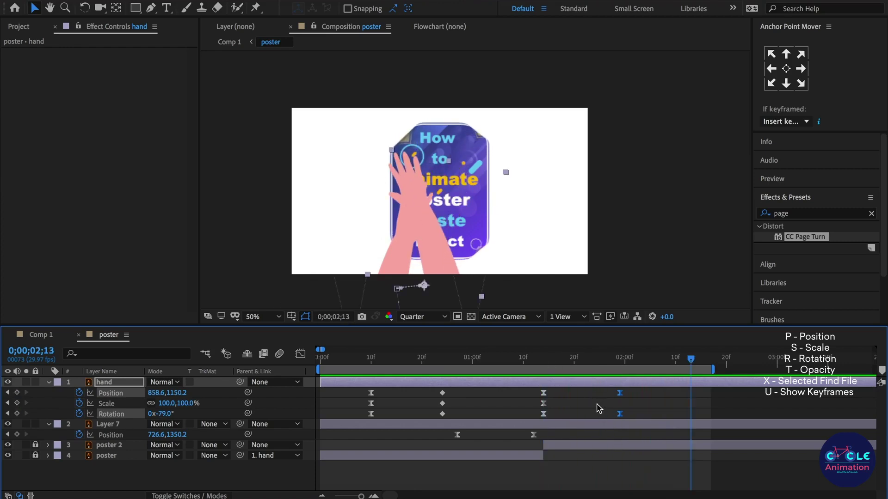
left_click(601, 410)
key("minus")
left_click_drag(564, 369, 686, 367)
left_click(561, 365)
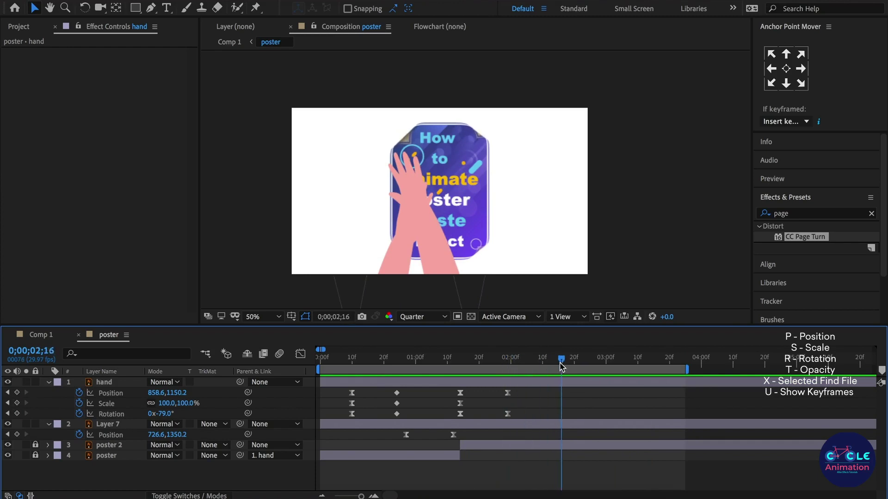
Step: Key the hand rising at 2;15, sliding right at 3;00, and dropping toward the poster bottom at 3;14
left_click_drag(560, 365, 558, 366)
left_click(560, 382)
left_click_drag(440, 251, 439, 208)
key("Return")
left_click_drag(559, 358, 607, 370)
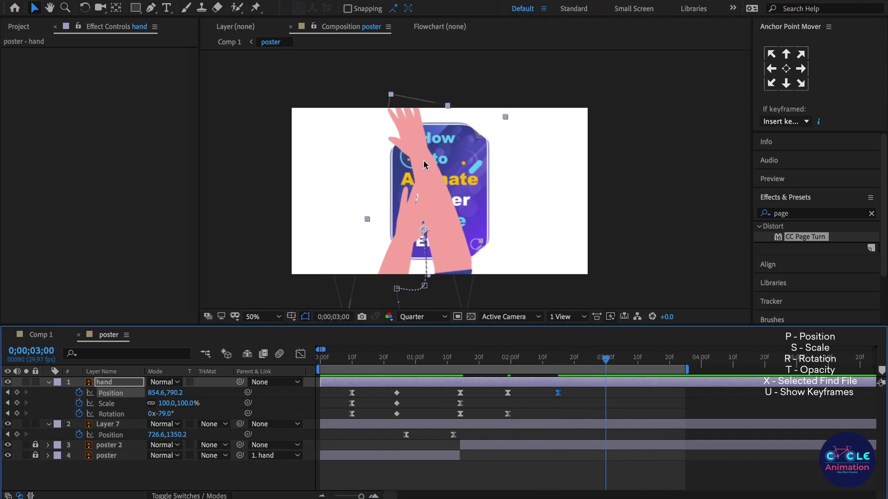
left_click_drag(423, 164, 487, 171)
left_click_drag(640, 359, 652, 366)
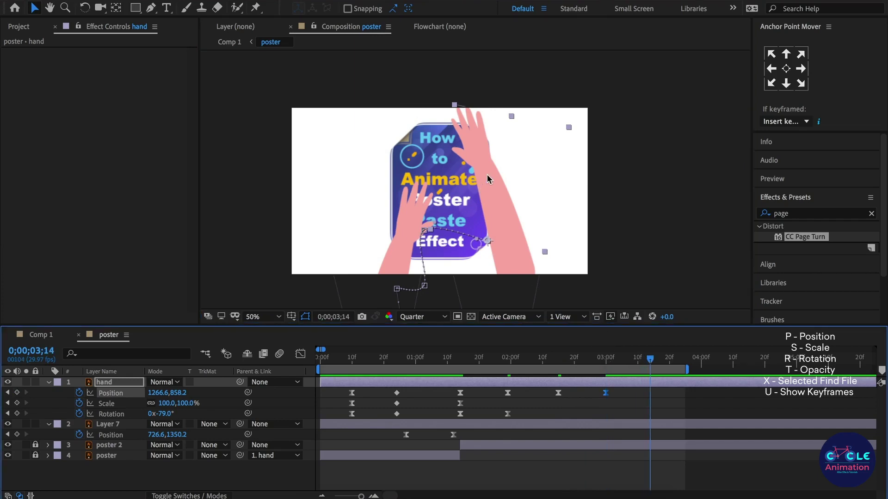
left_click_drag(487, 179, 495, 275)
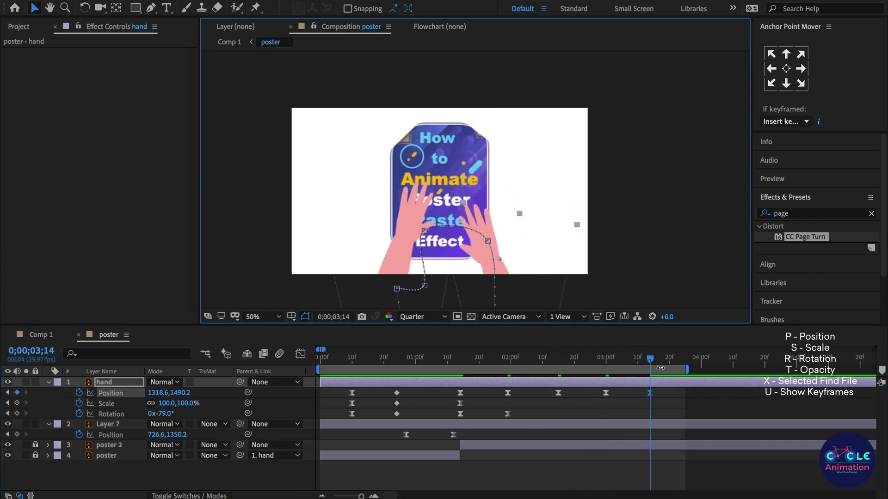
Step: Extend the work area and sweep the hand left, then back right, along the poster bottom from 3;28
left_click_drag(688, 370, 759, 370)
left_click_drag(703, 358, 694, 364)
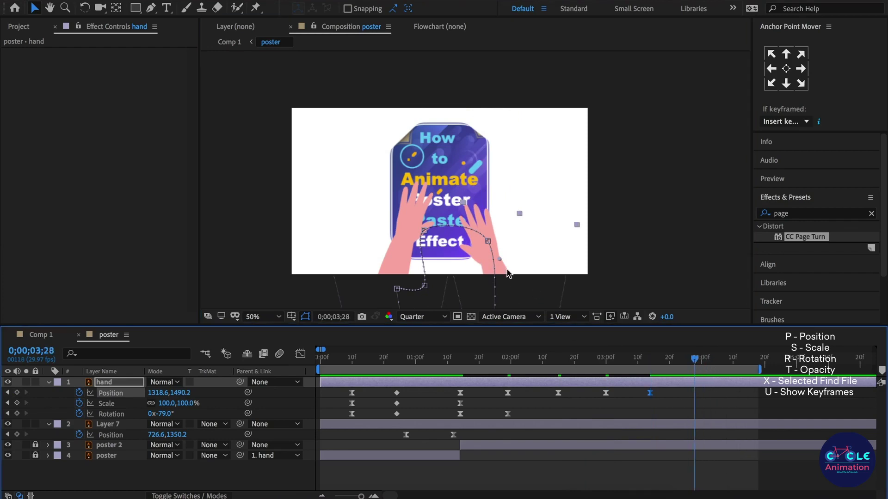
left_click(485, 258)
left_click_drag(454, 265, 367, 274)
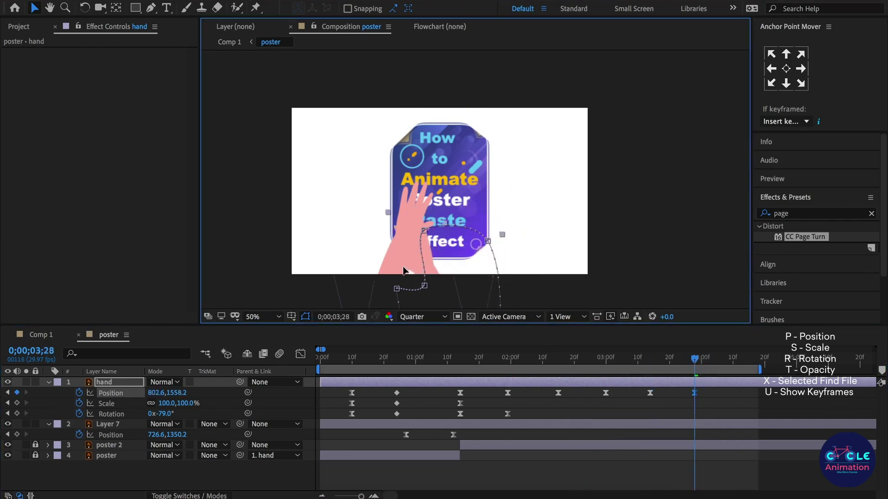
left_click_drag(757, 368, 789, 367)
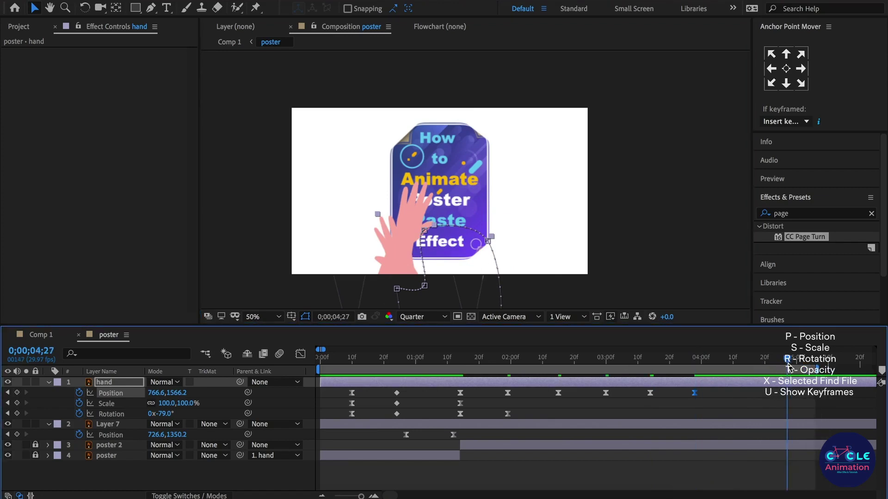
left_click_drag(417, 275, 462, 271)
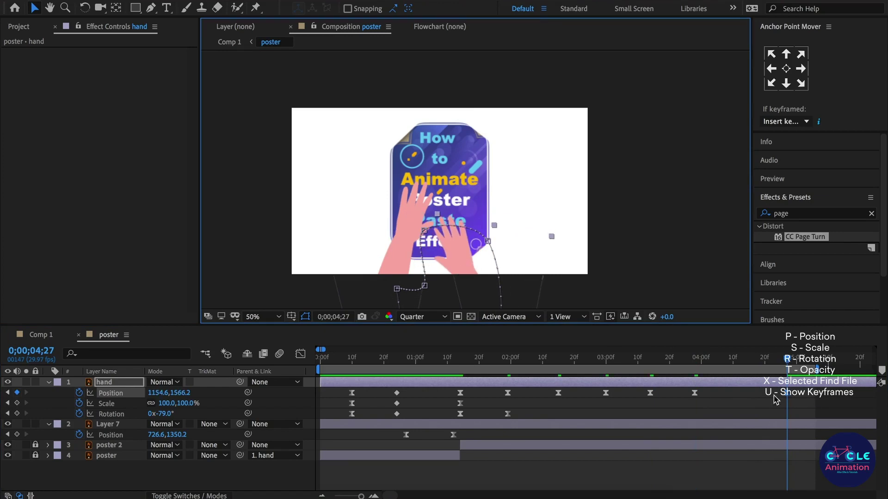
Step: Add a final hand Position keyframe at 4;20 (1154.6,1566.2) and preview from 2;00
mouse_move(788, 393)
left_mouse_down()
mouse_move(534, 366)
mouse_move(765, 376)
left_mouse_up()
left_click(755, 362)
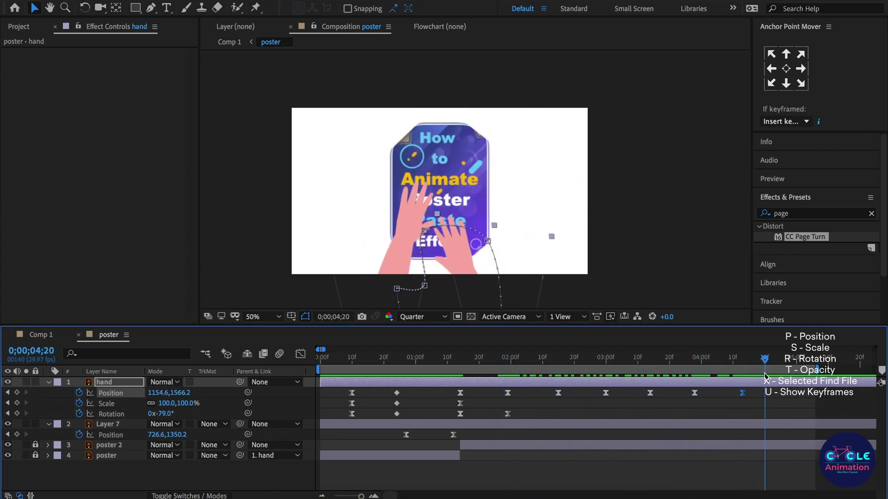
key("alt+shift+p")
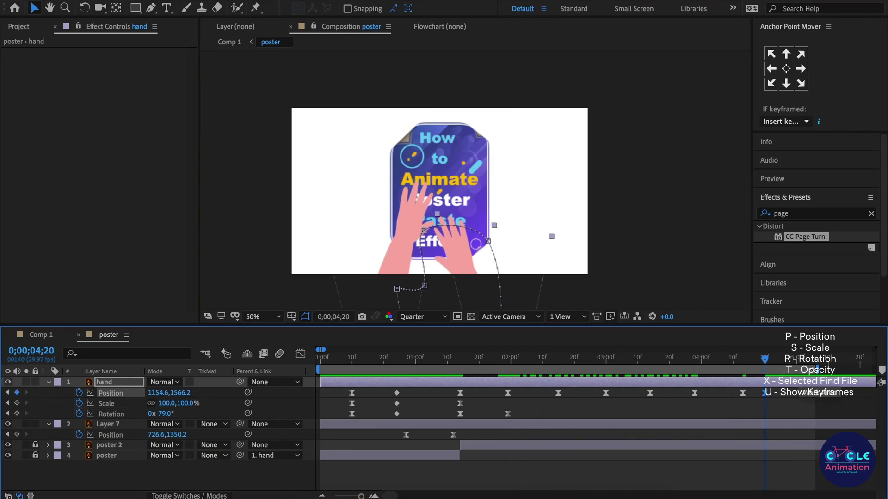
scroll(578, 374, "right", 5)
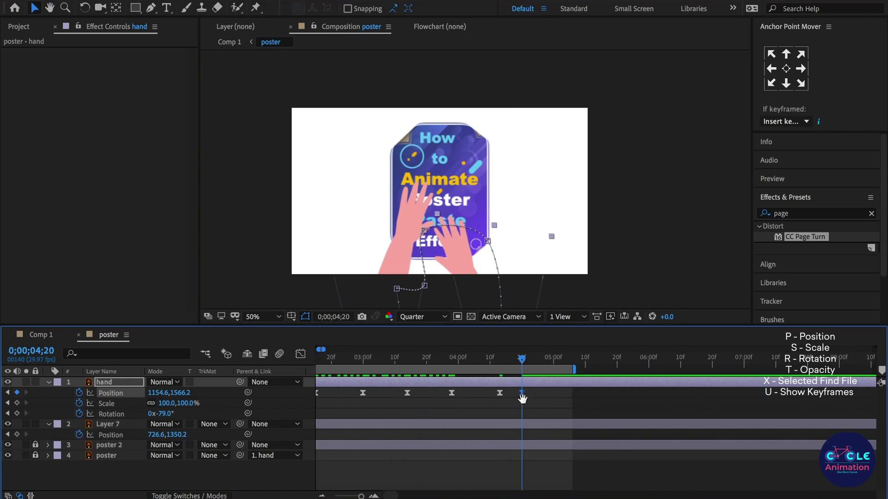
scroll(640, 403, "left", 3)
left_click(390, 361)
key("space")
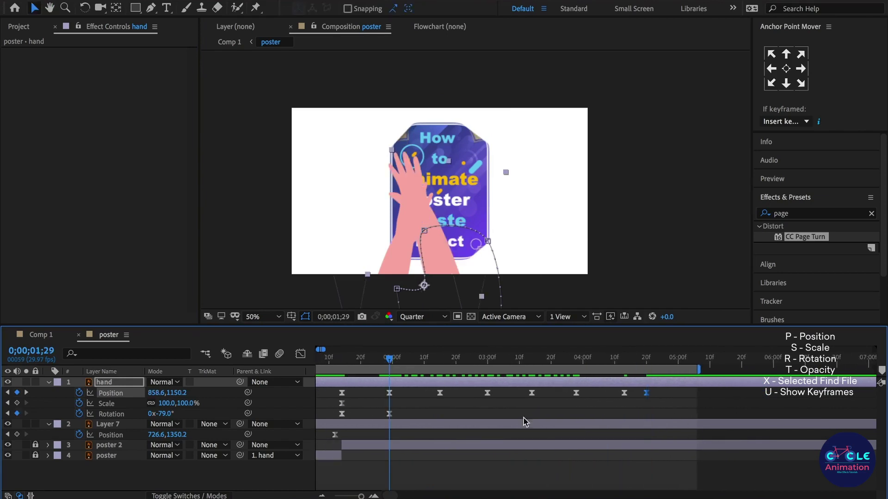
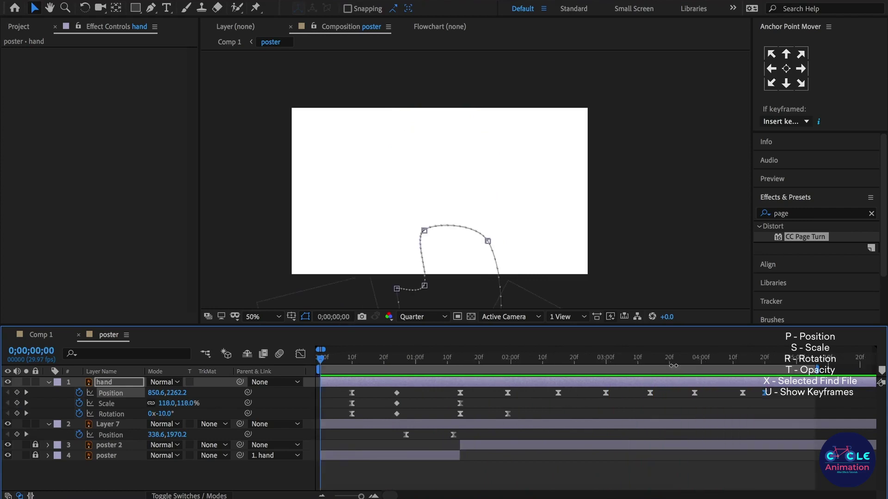
Step: Preview the hand-pasting animation, park at 2;29, collapse layer properties and unlock poster 2
key("semicolon")
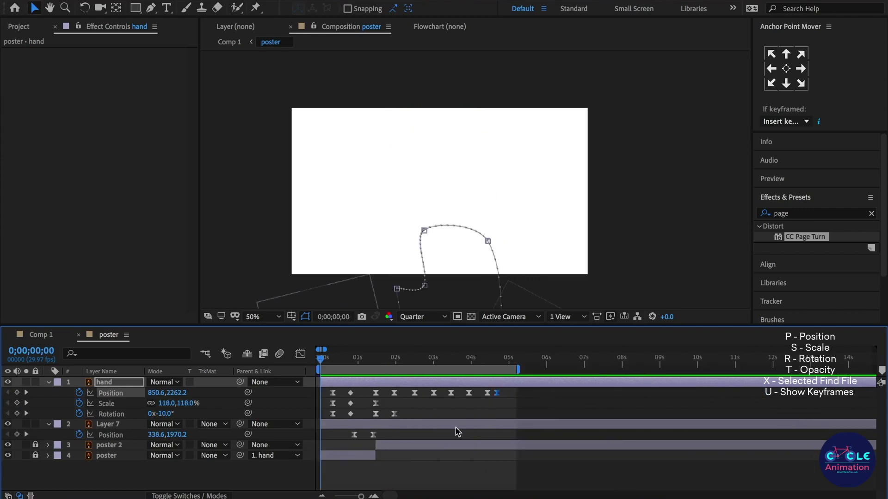
key("space")
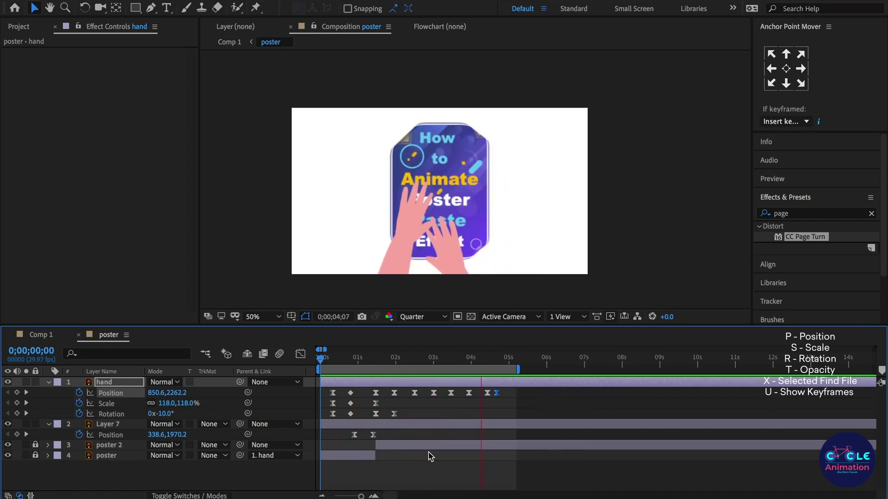
left_click(530, 401)
left_click_drag(396, 360, 431, 424)
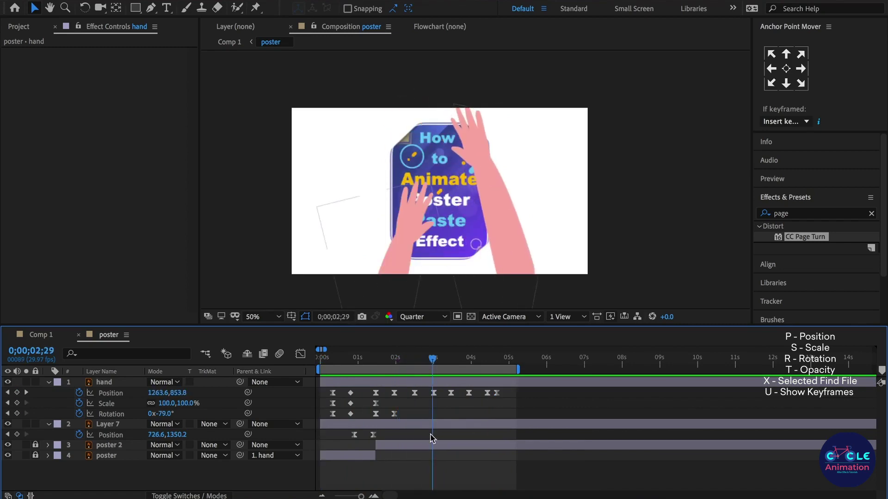
key("u")
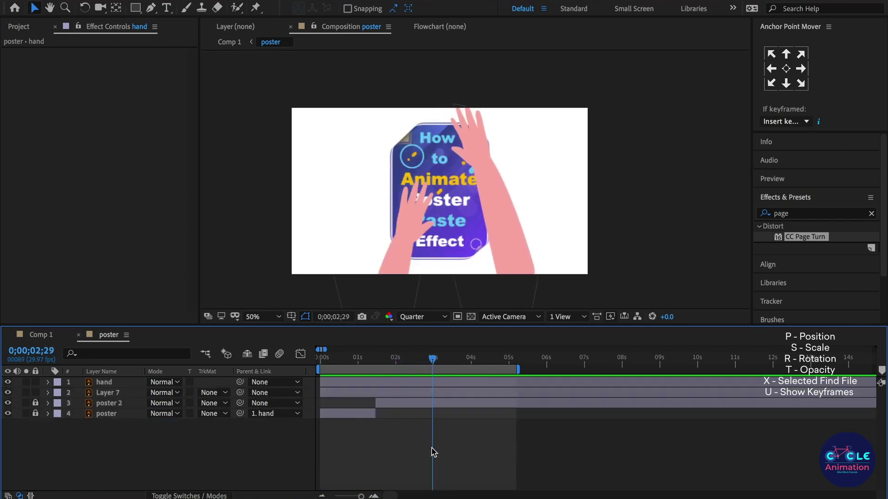
left_click(36, 403)
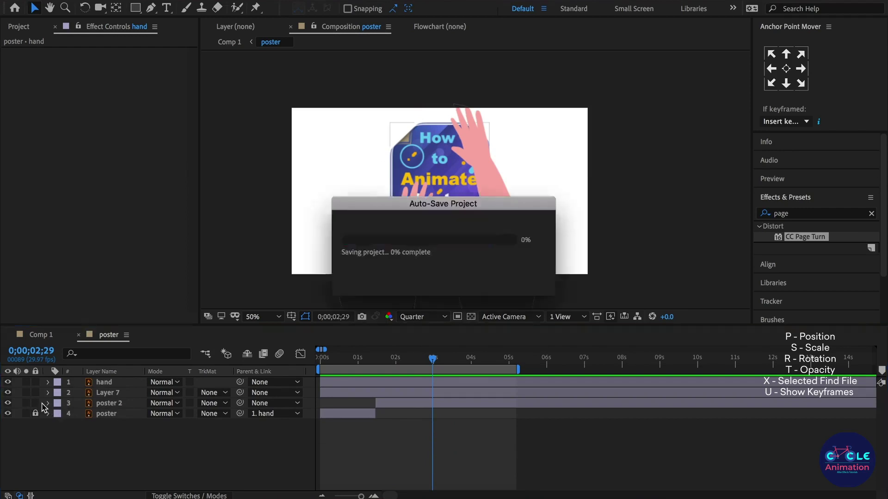
Step: Select poster 2 and reveal its Fold Position keyframes, scrubbing between 1;17 and 2;12
left_click(48, 403)
left_click(118, 403)
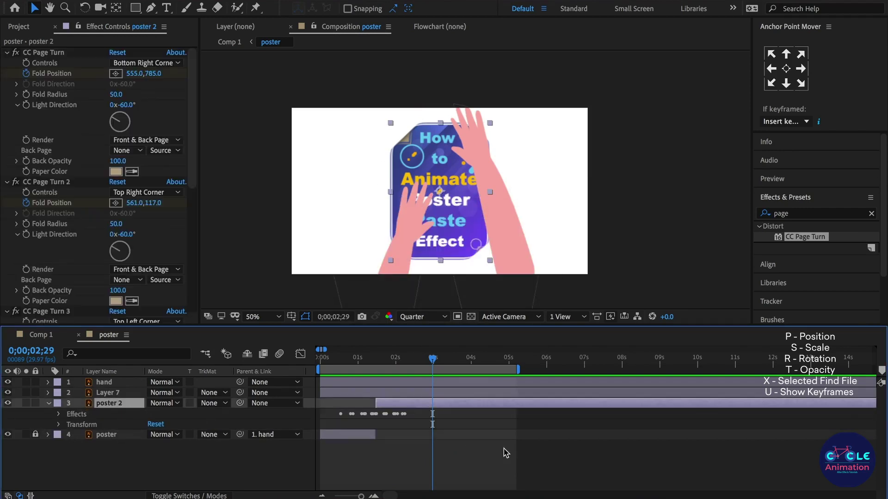
key("u")
scroll(410, 409, "down", 1)
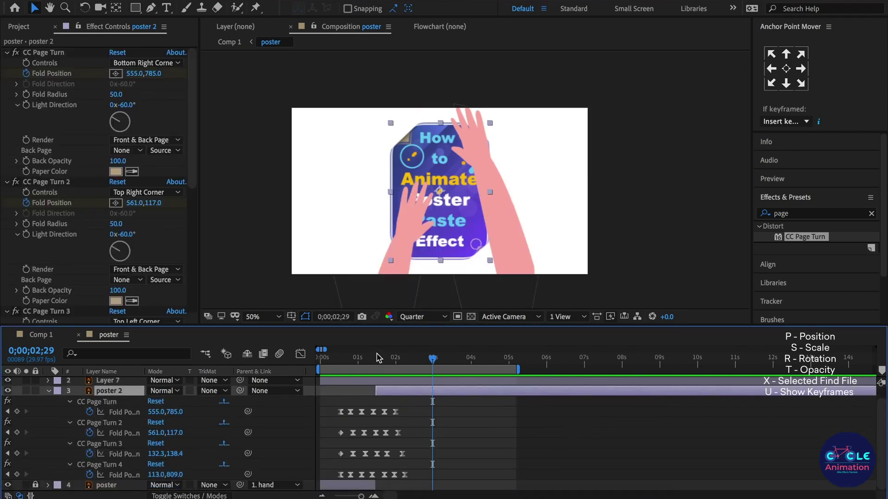
left_click_drag(378, 360, 411, 360)
key("j")
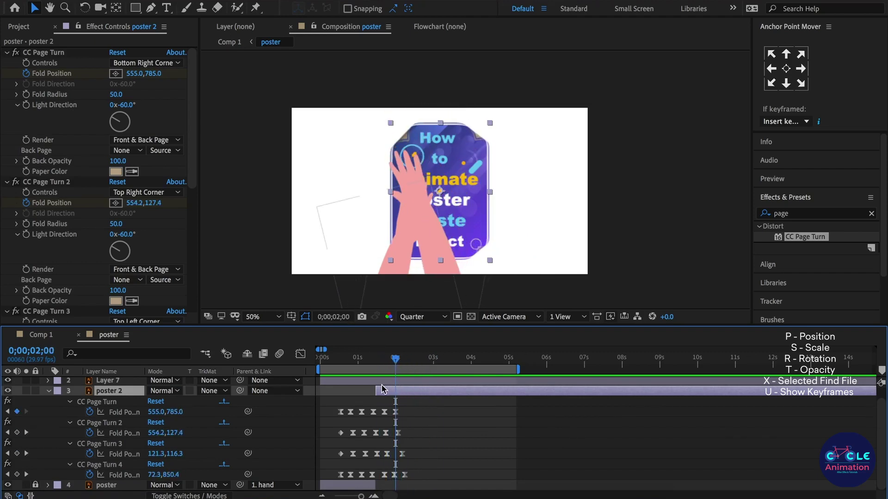
scroll(384, 388, "up", 1)
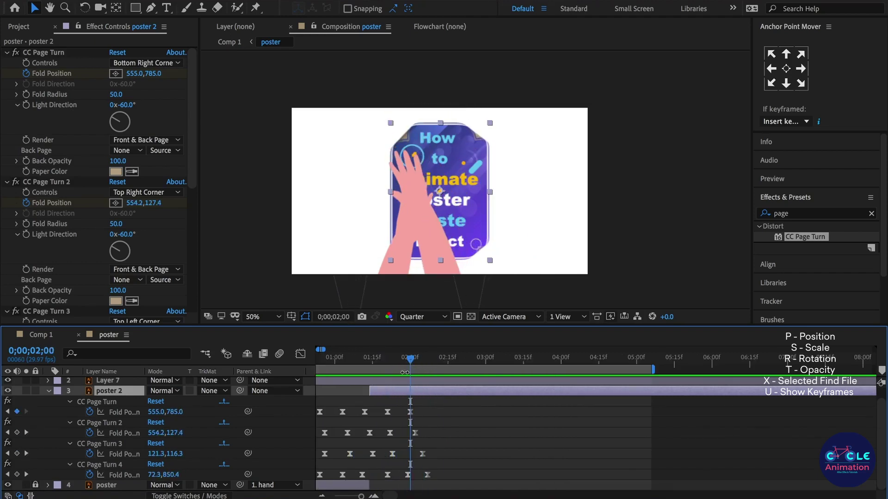
left_click(378, 363)
mouse_move(383, 363)
left_mouse_down()
mouse_move(423, 368)
mouse_move(411, 375)
left_mouse_up()
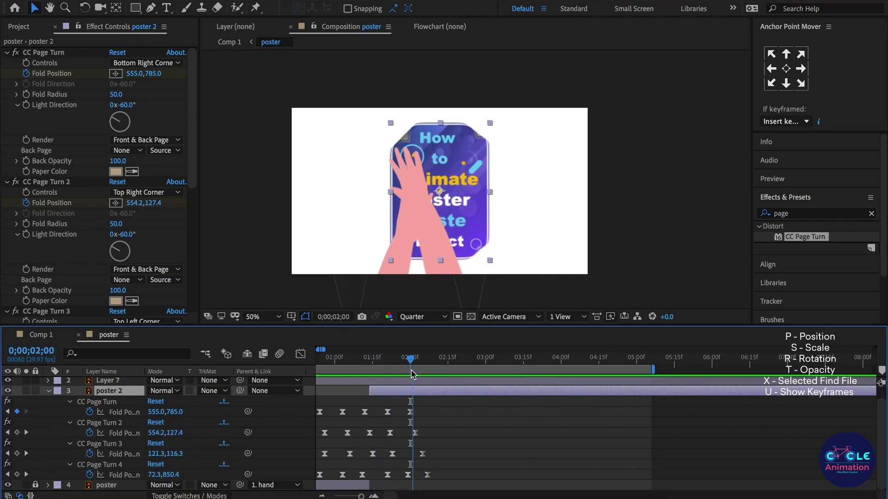
Step: Inspect the Fold Position keyframes of CC Page Turn, Page Turn 4, 2 and 3 around 2;01
left_click(409, 412)
left_click_drag(415, 364, 412, 371)
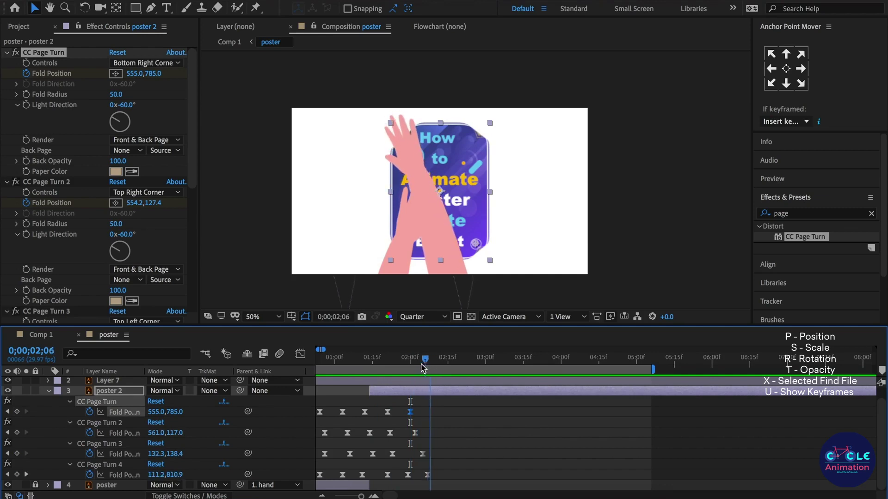
left_click(408, 475)
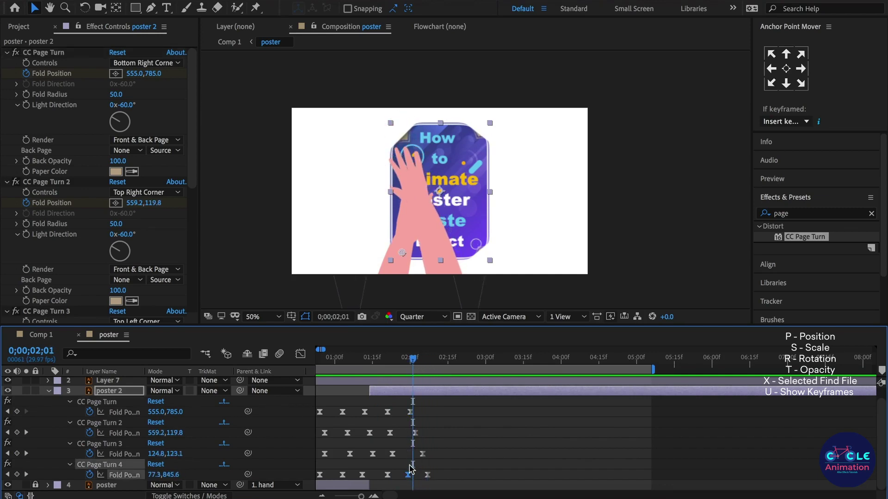
left_click(415, 434)
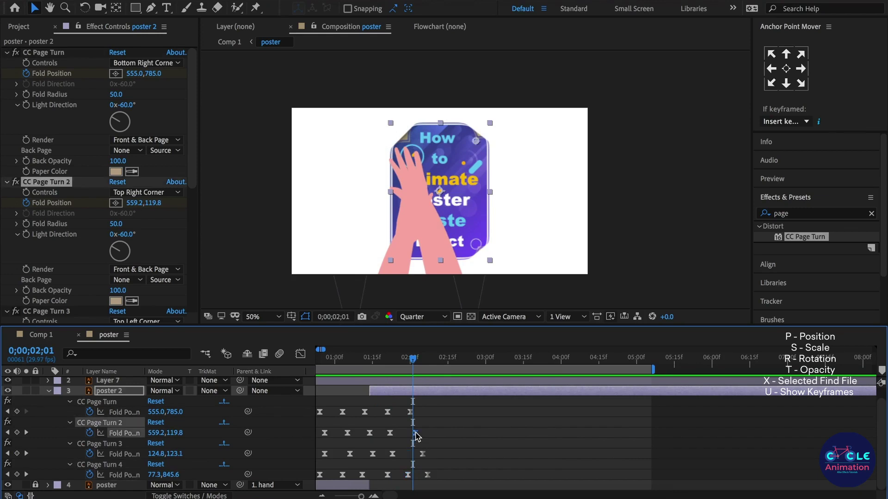
left_click(422, 455)
left_click_drag(415, 366, 438, 373)
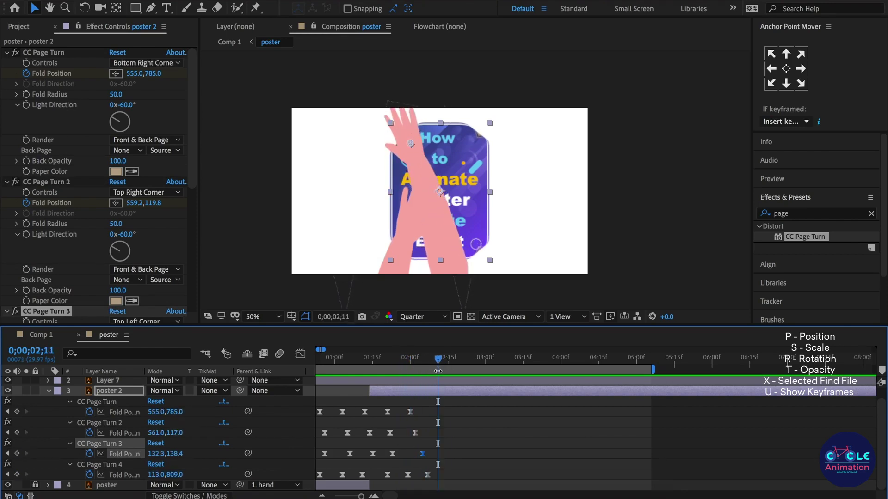
Step: Add a CC Page Turn 3 Fold Position keyframe at 2;15 and check the Page Turn 4 and 2 keyframes
left_click_drag(445, 359, 451, 367)
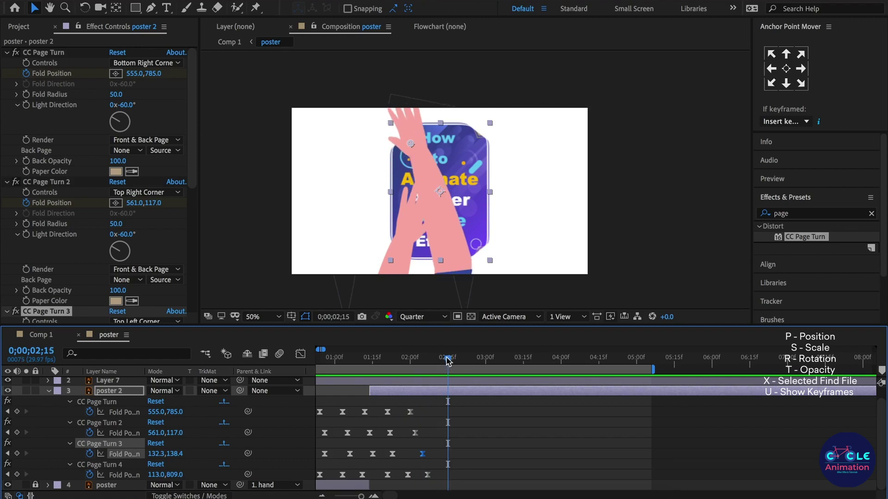
left_click_drag(408, 146, 391, 126)
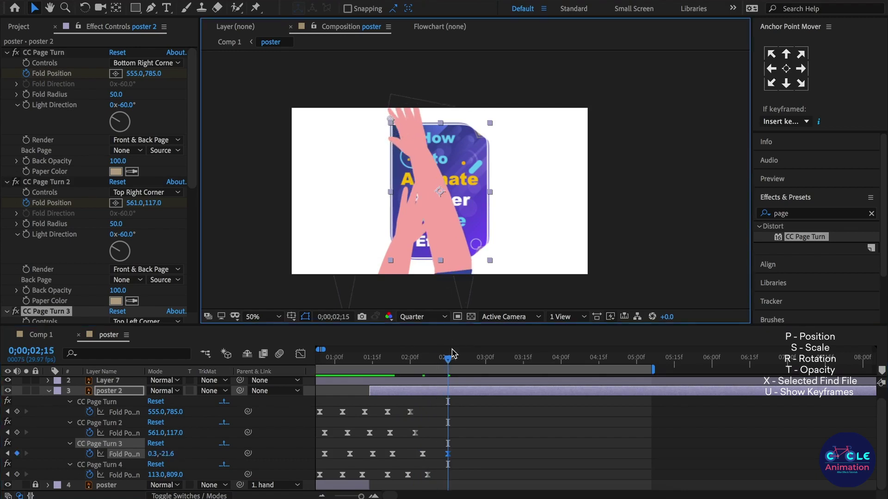
mouse_move(443, 373)
left_mouse_down()
mouse_move(471, 373)
mouse_move(444, 376)
left_mouse_up()
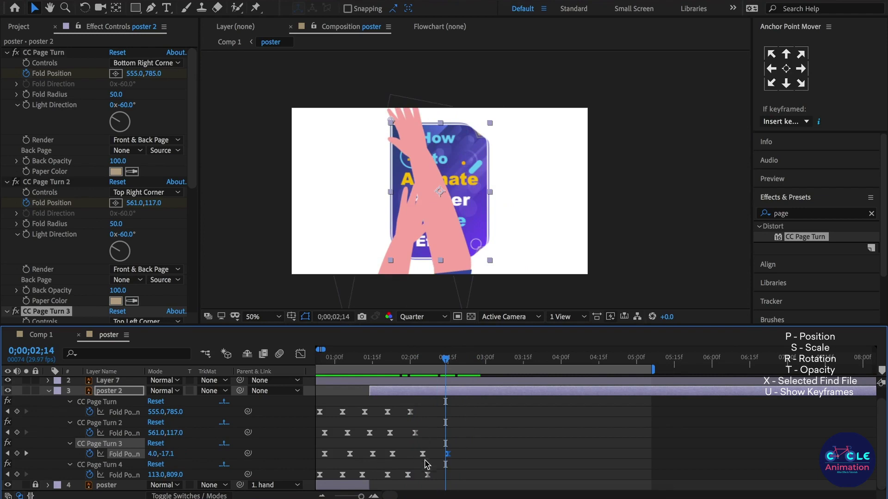
left_click(428, 475)
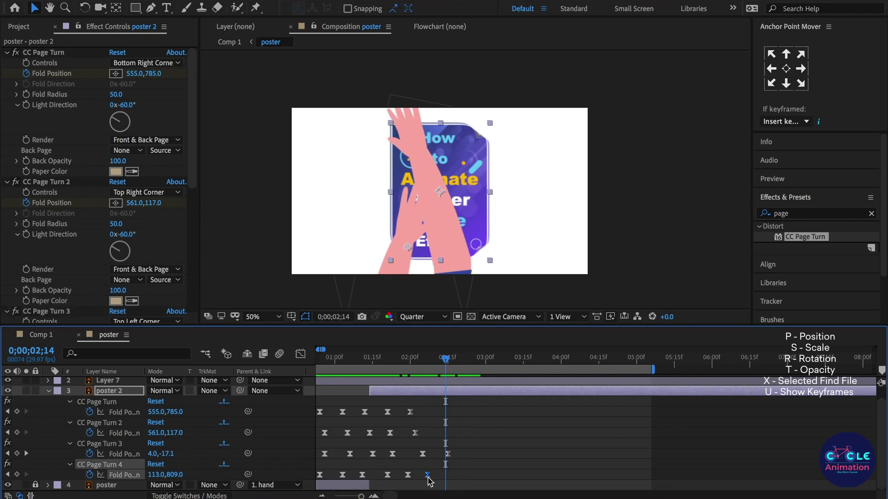
left_click(416, 433)
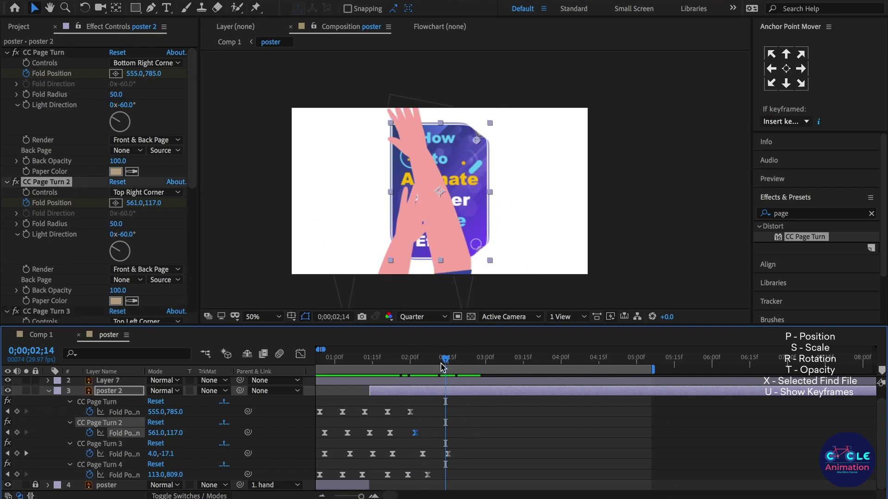
Step: Key CC Page Turn 2's fold point down-left at 2;14 and shift that keyframe later
left_click_drag(442, 367, 440, 368)
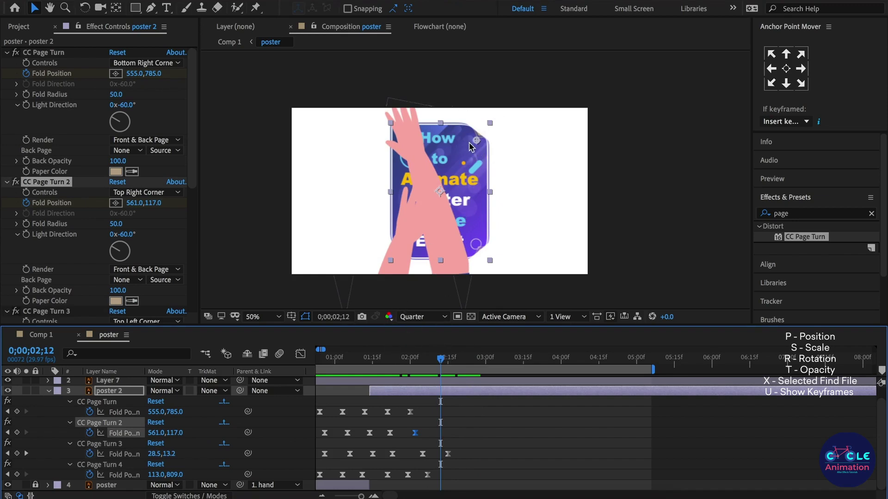
left_click_drag(429, 366, 438, 368)
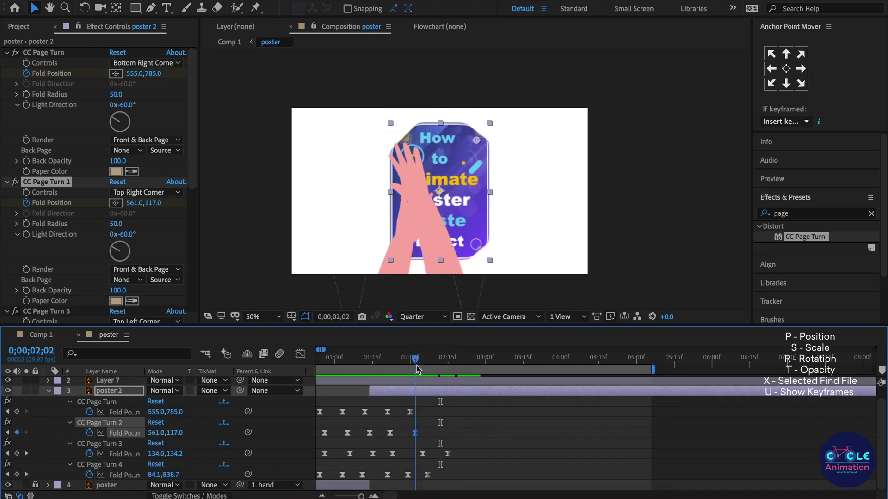
left_click_drag(439, 369, 444, 384)
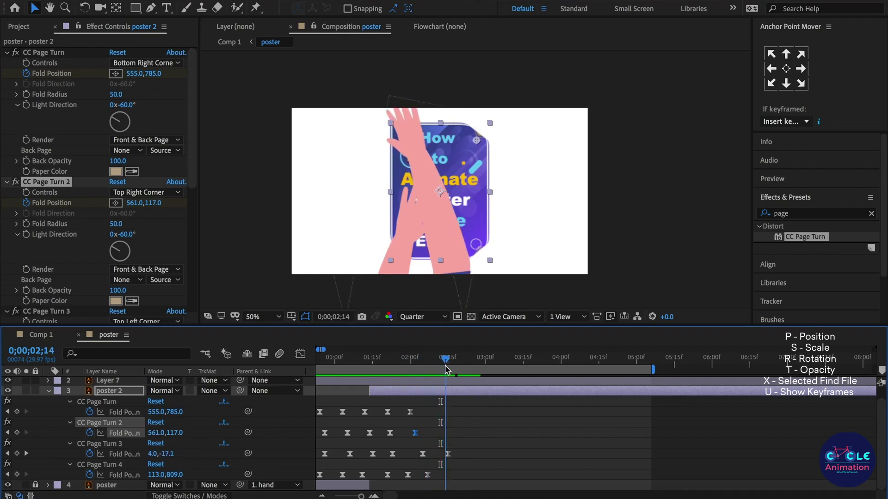
left_click_drag(476, 140, 471, 150)
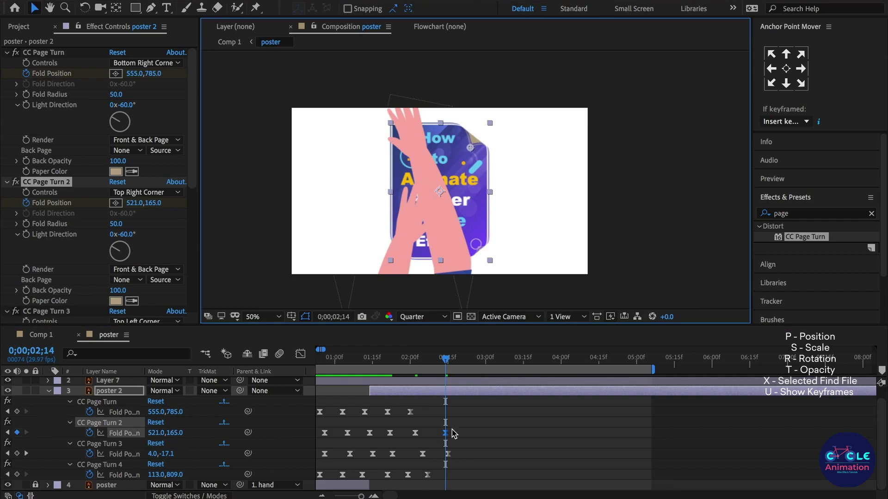
left_click_drag(445, 434, 451, 433)
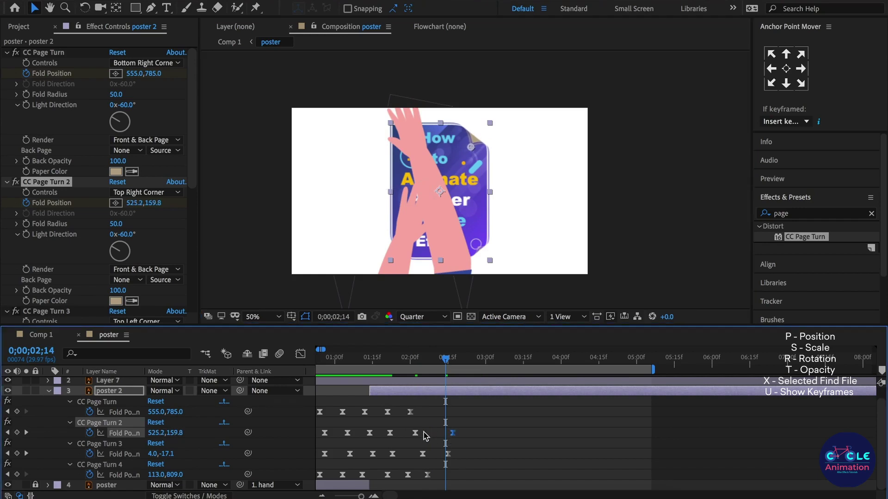
Step: Key CC Page Turn 2's fold at 2;10 and past the top-right corner at 3;00, then review
left_click_drag(419, 369, 483, 376)
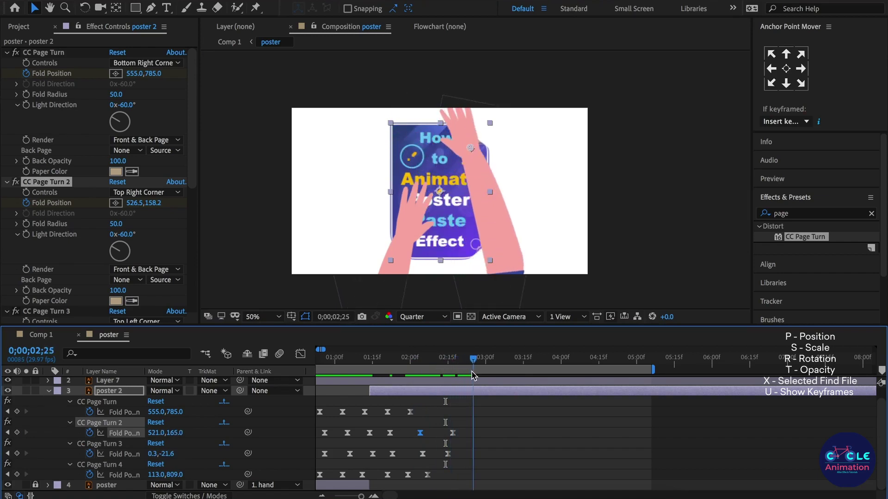
left_click_drag(473, 151, 475, 148)
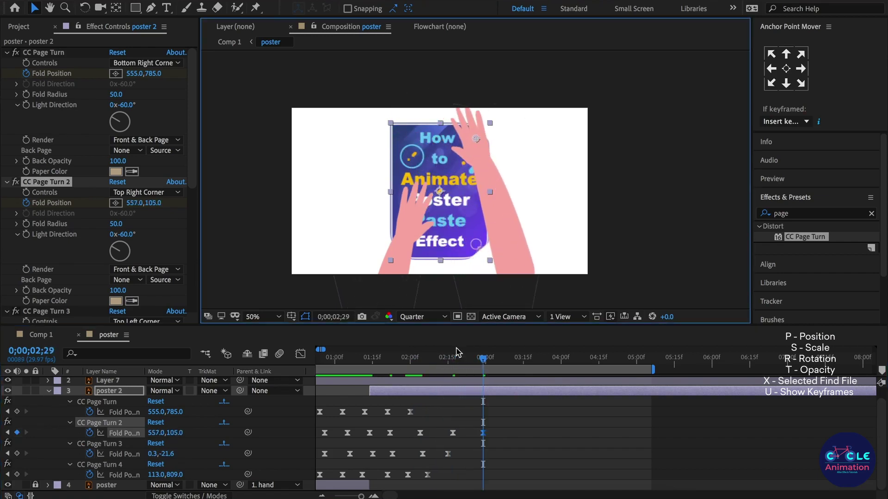
left_click_drag(426, 366, 503, 365)
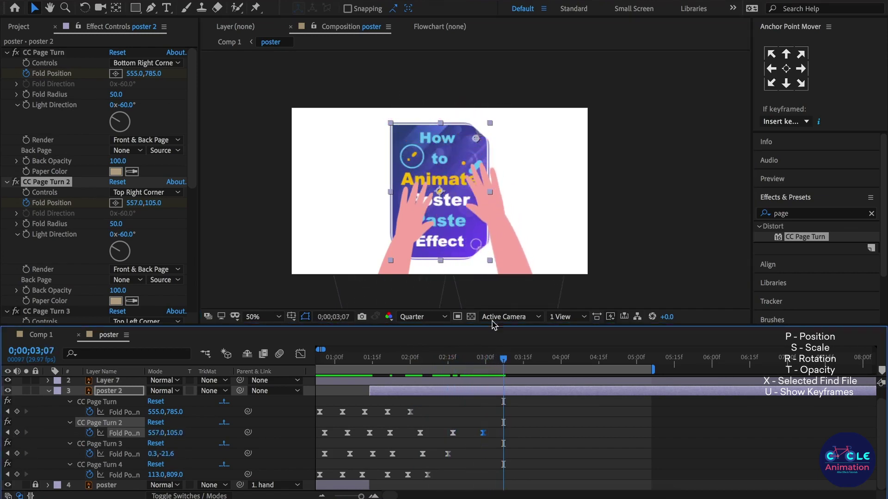
left_click_drag(476, 137, 492, 120)
left_click_drag(503, 433, 500, 433)
left_click_drag(440, 361, 489, 362)
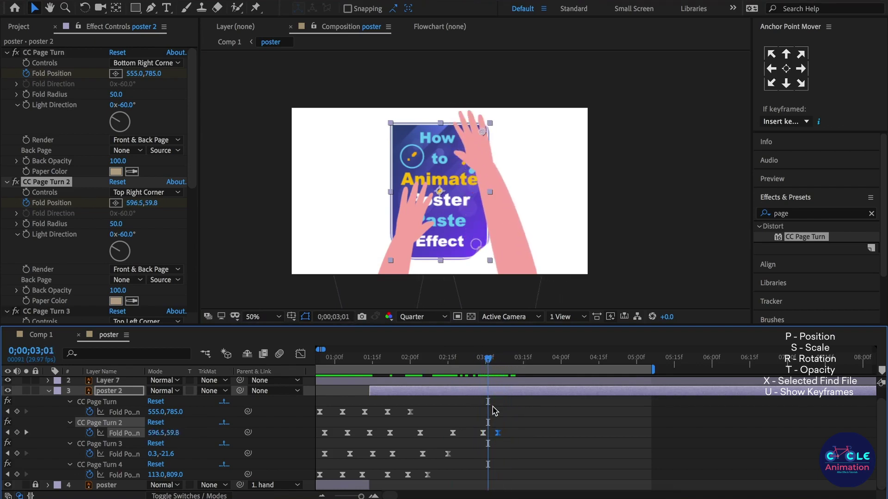
scroll(495, 407, "up", 1)
left_click(498, 386)
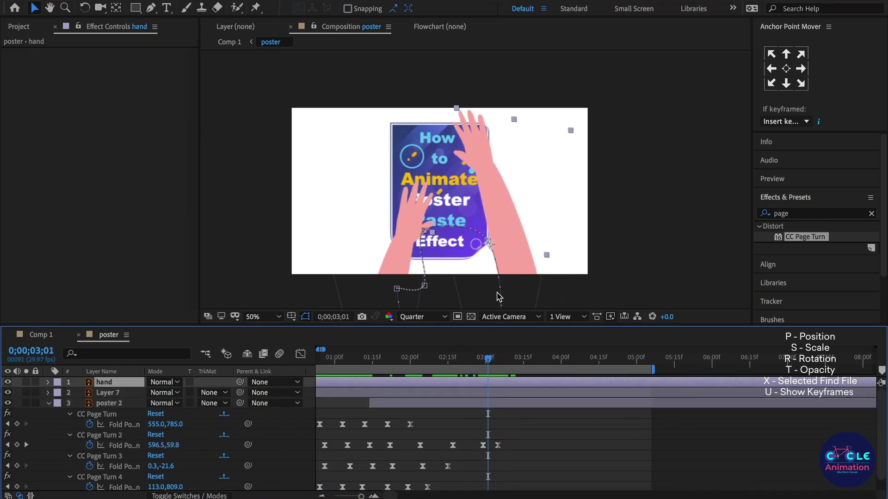
Step: Move the hands up-right to Position 1330.6, 786.2 at 3;00, then select poster 2's fold keyframe
key("u")
left_click(486, 362)
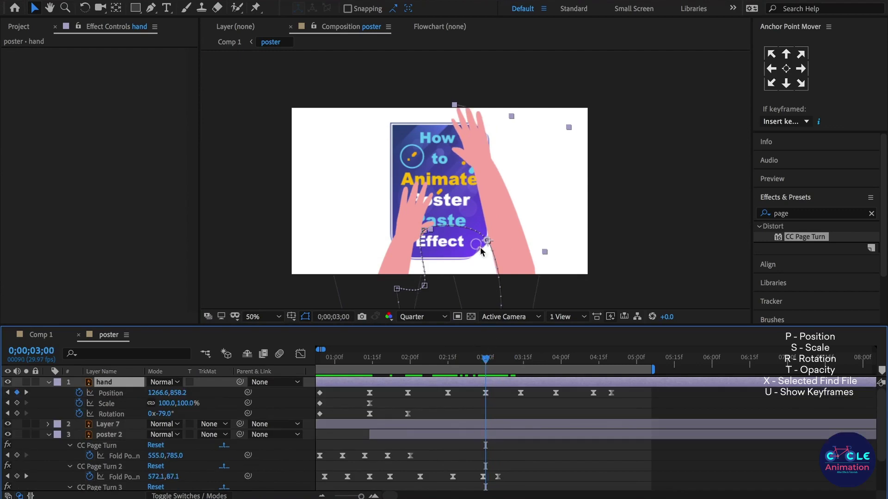
left_click_drag(493, 191, 502, 173)
left_click_drag(485, 360, 515, 371)
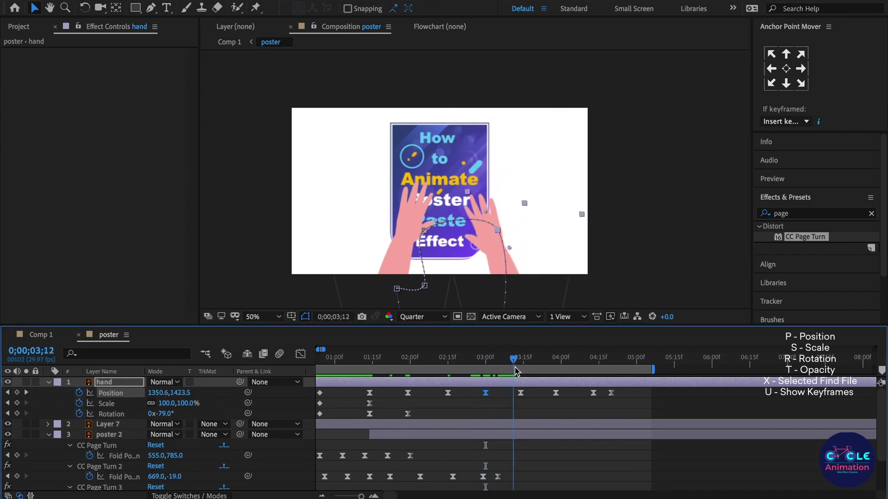
left_click_drag(514, 371, 481, 370)
scroll(493, 421, "down", 2)
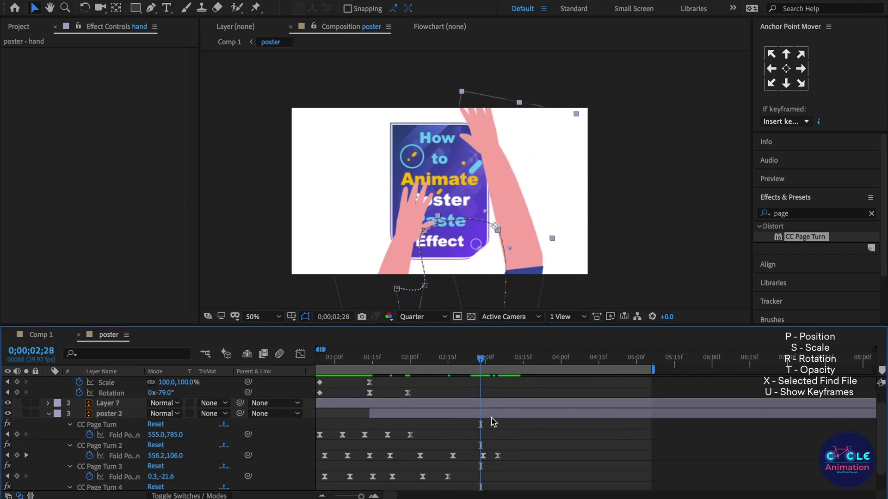
left_click(491, 418)
left_click(410, 435)
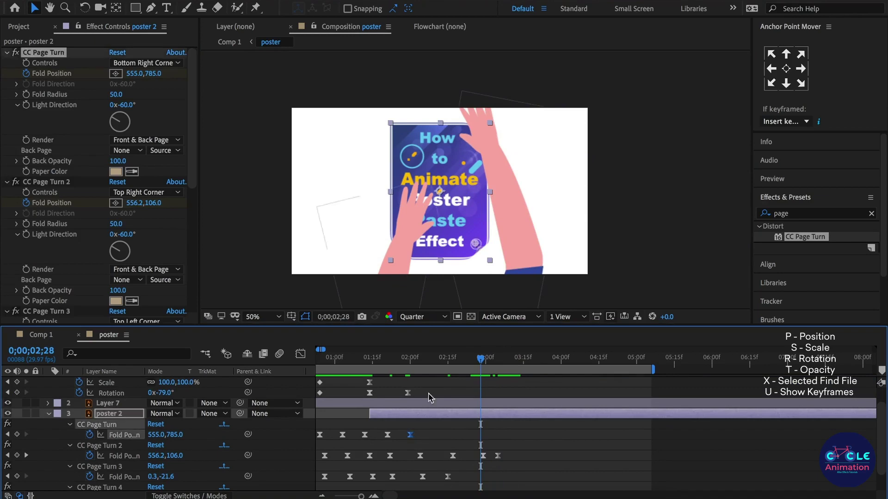
Step: Key the bottom-right corner fold at 2;14, 2;28 and 3;10, then flatten it at 3;17
left_click_drag(404, 362, 447, 370)
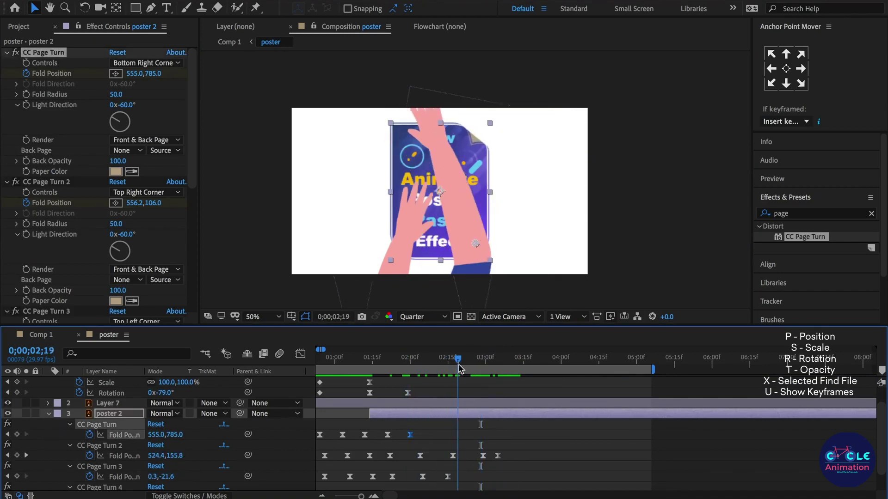
left_click_drag(475, 244, 469, 240)
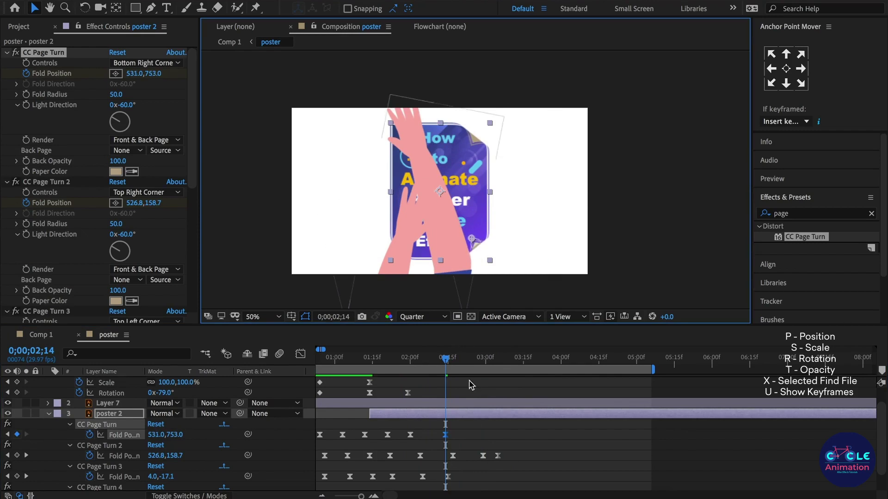
left_click(479, 365)
left_click_drag(474, 243, 482, 253)
left_click_drag(489, 367, 512, 369)
left_click_drag(476, 249, 472, 241)
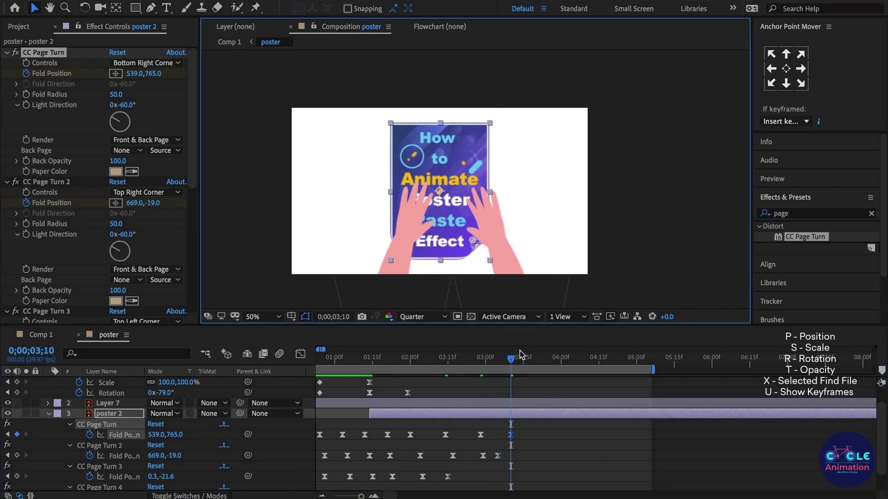
left_click_drag(521, 365, 529, 375)
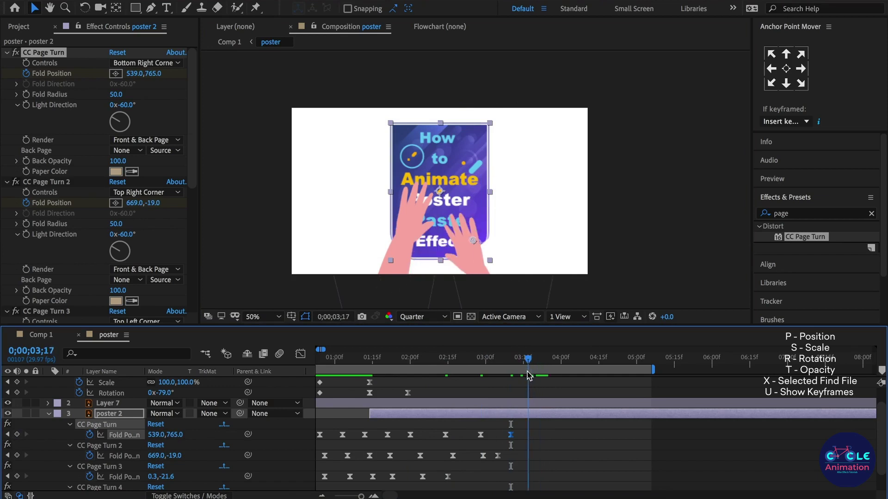
left_click_drag(475, 245, 489, 270)
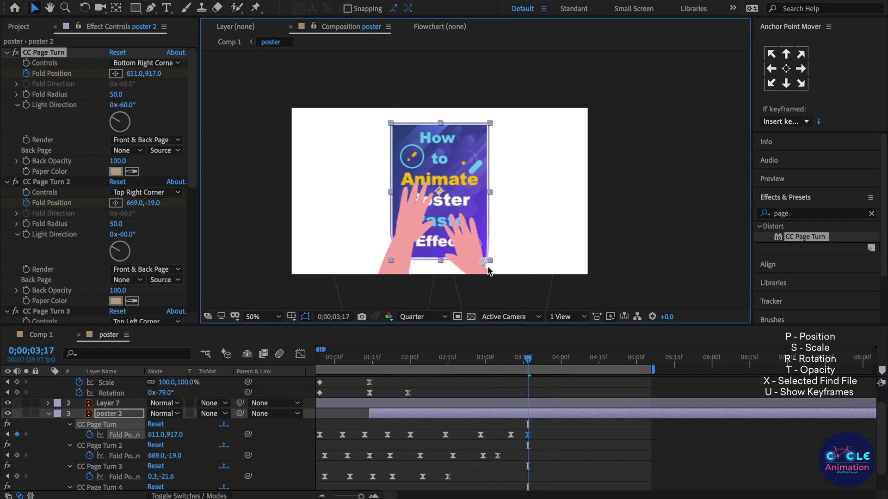
Step: Preview the corner fold animation repeatedly, checking the frames from 3;17 to 3;29
left_click_drag(527, 359, 486, 359)
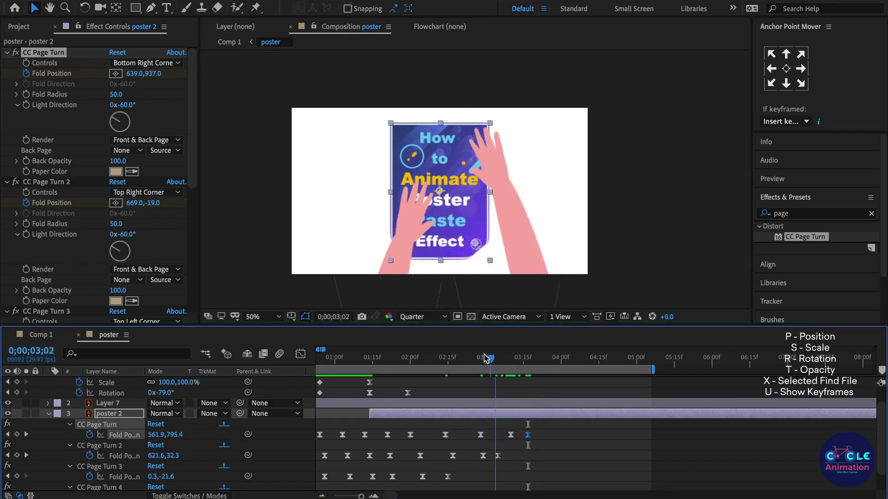
key("space")
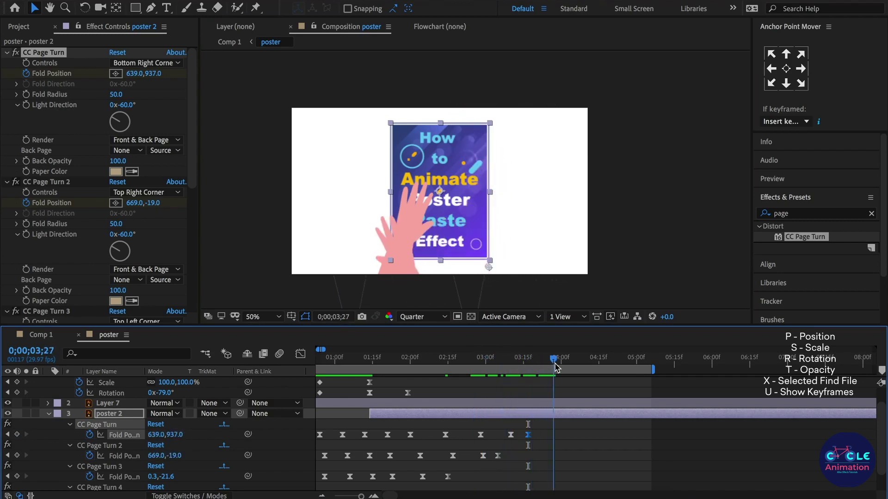
left_click_drag(517, 373, 454, 373)
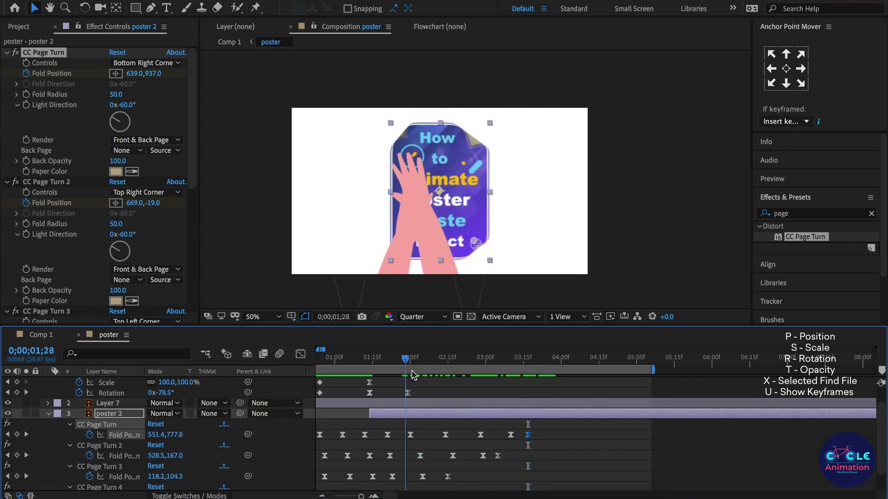
key("space")
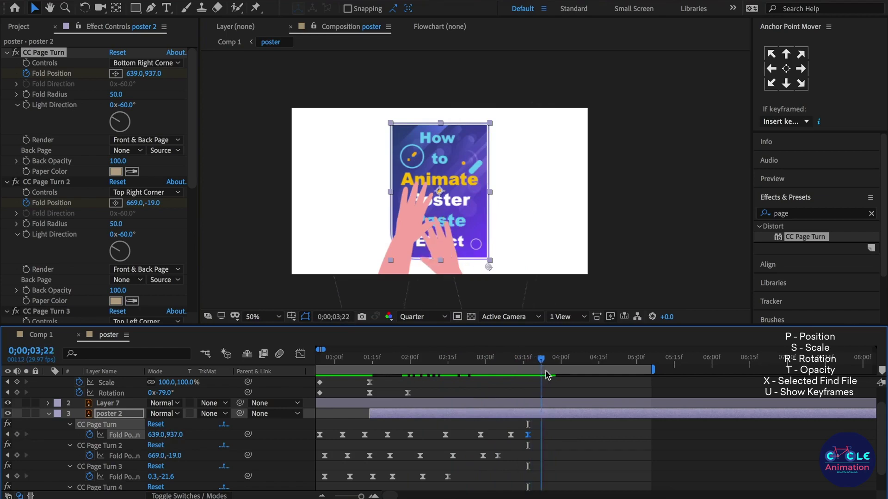
left_click_drag(497, 375, 361, 386)
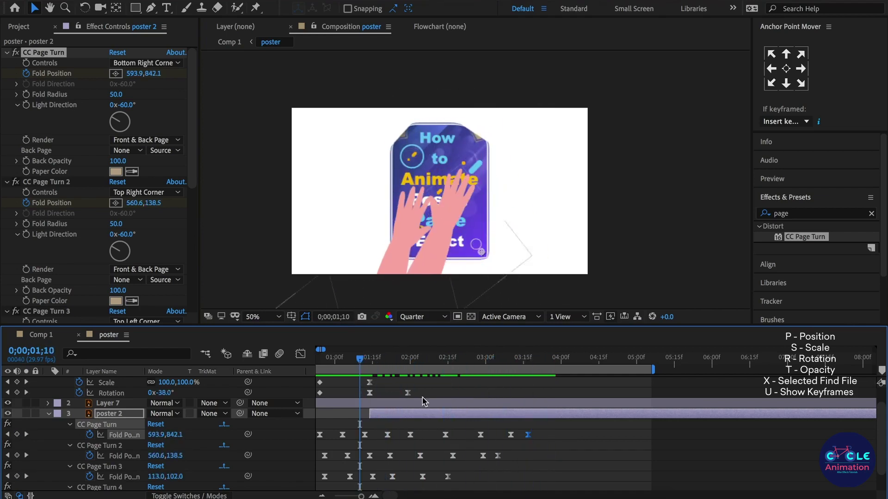
left_click(561, 448)
key("space")
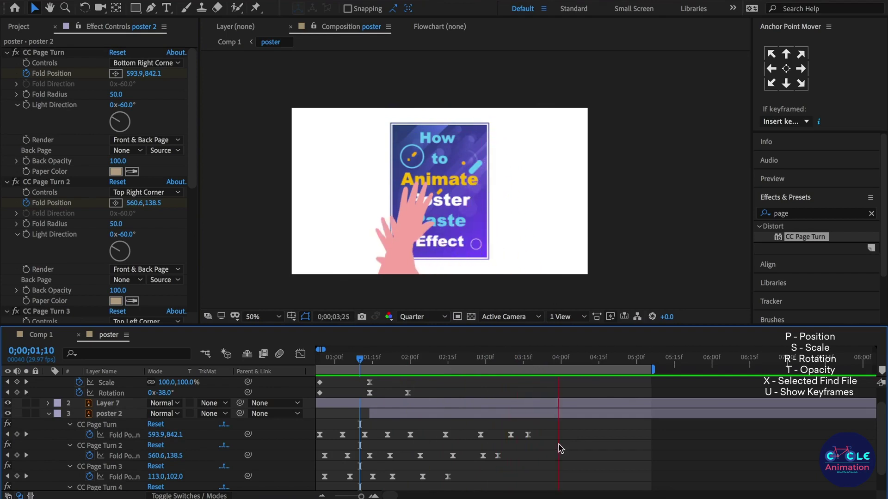
mouse_move(512, 363)
left_mouse_down()
mouse_move(563, 370)
mouse_move(534, 380)
left_mouse_up()
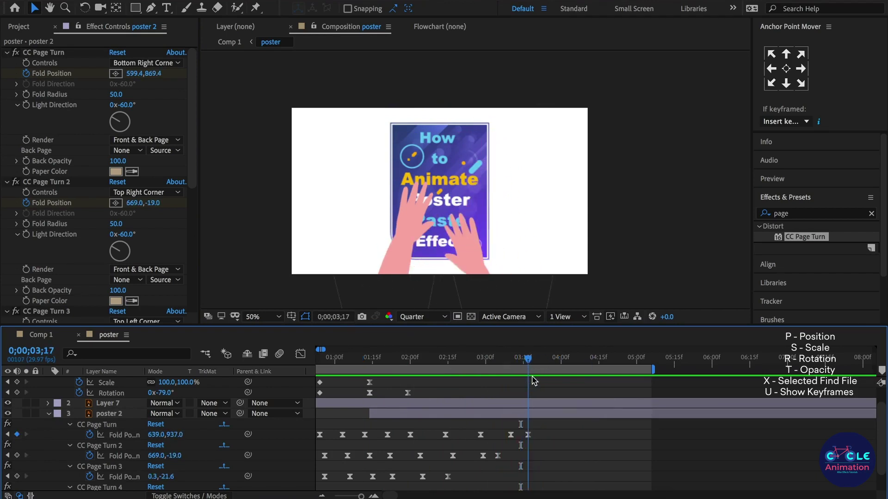
left_click_drag(534, 380, 540, 383)
Step: Add a Page Turn 4 Fold Position keyframe at 3;21 and step back to 2;18
scroll(481, 468, "down", 2)
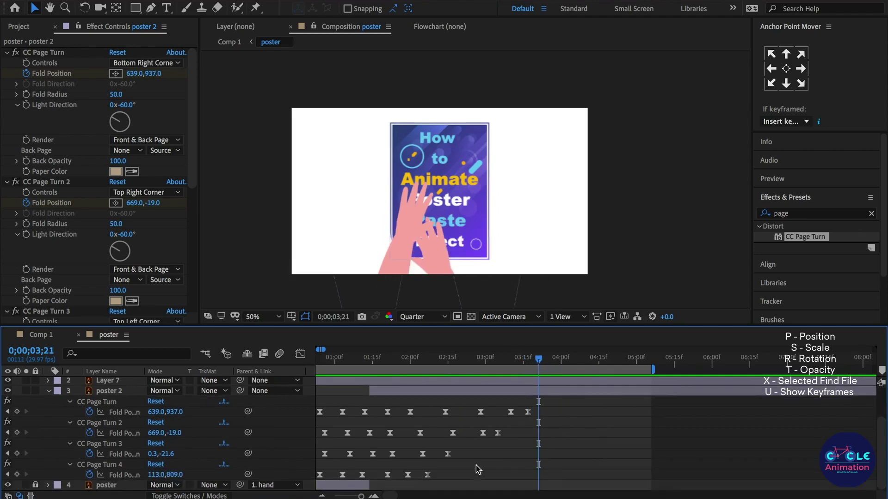
left_click(427, 476)
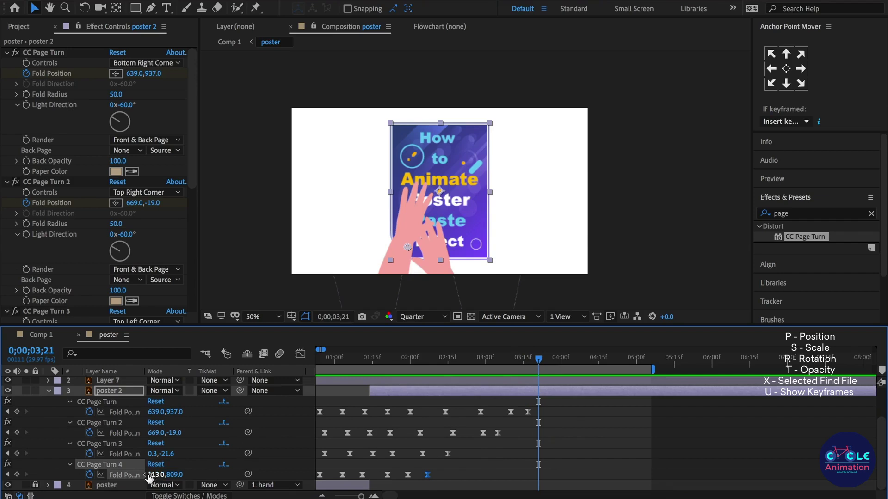
left_click(17, 475)
left_click_drag(425, 370, 466, 369)
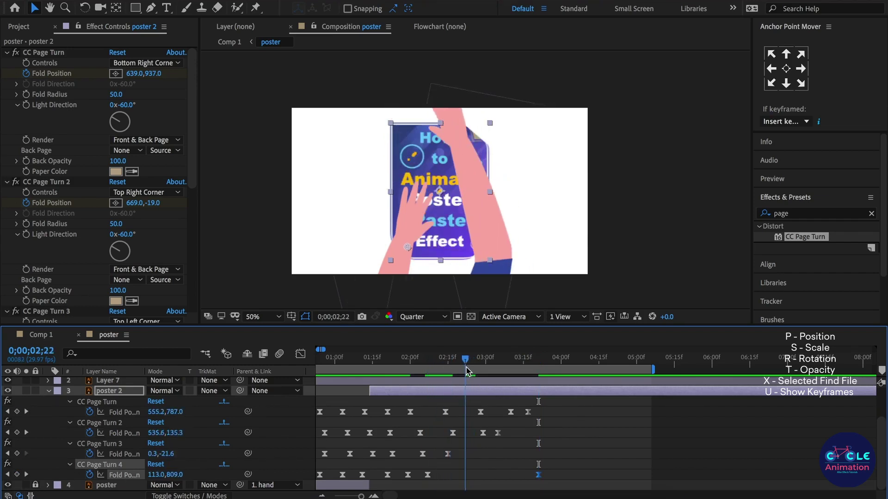
left_click_drag(467, 370, 456, 369)
Step: Key the Page Turn 4 fold down-left at 3;02, up-right at 3;12, and flat near 3;27
left_click(409, 250)
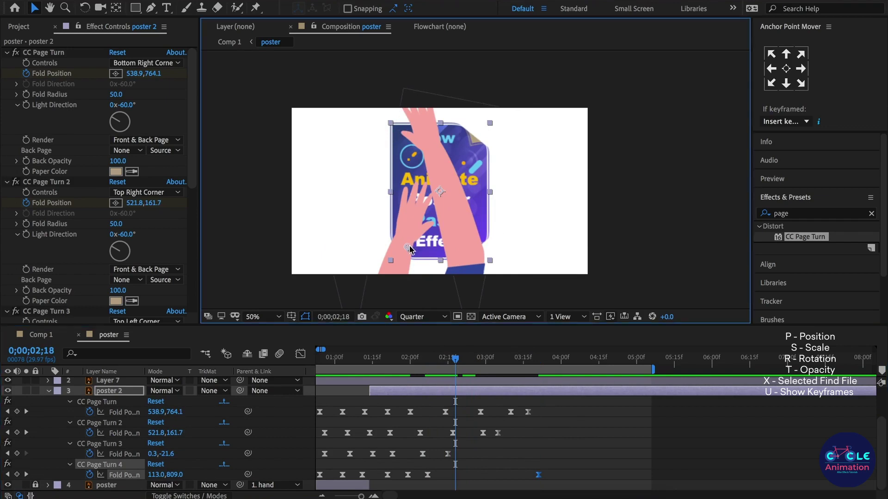
left_click(481, 359)
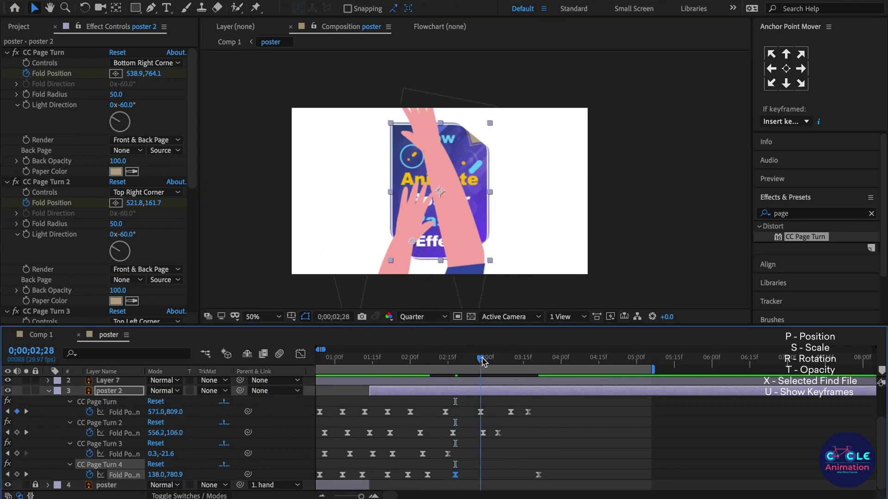
key("space")
left_click_drag(413, 245, 406, 251)
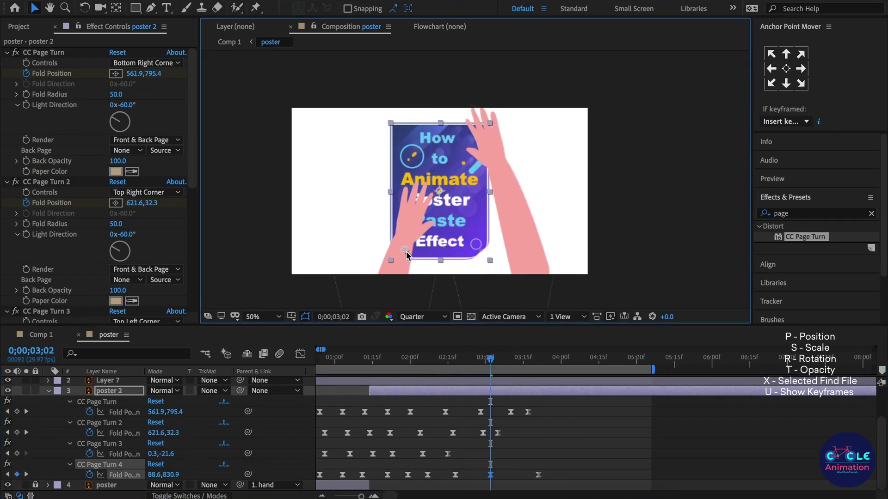
left_click(515, 359)
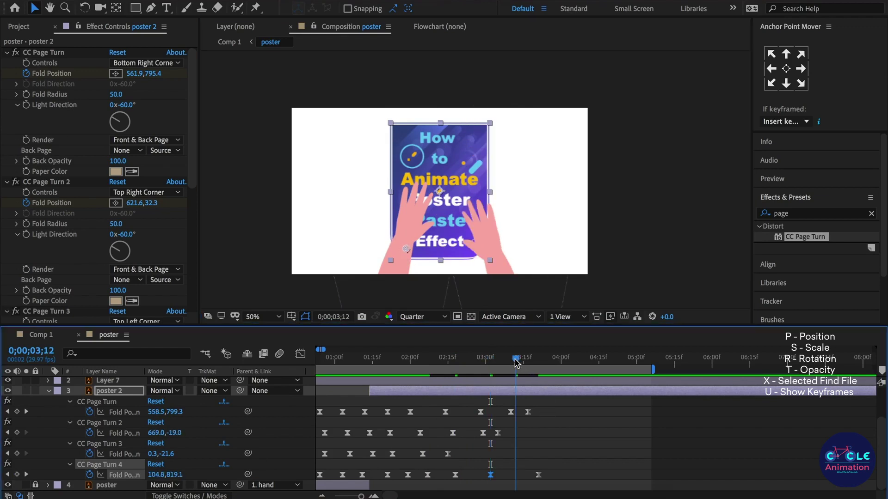
left_click_drag(408, 250, 413, 242)
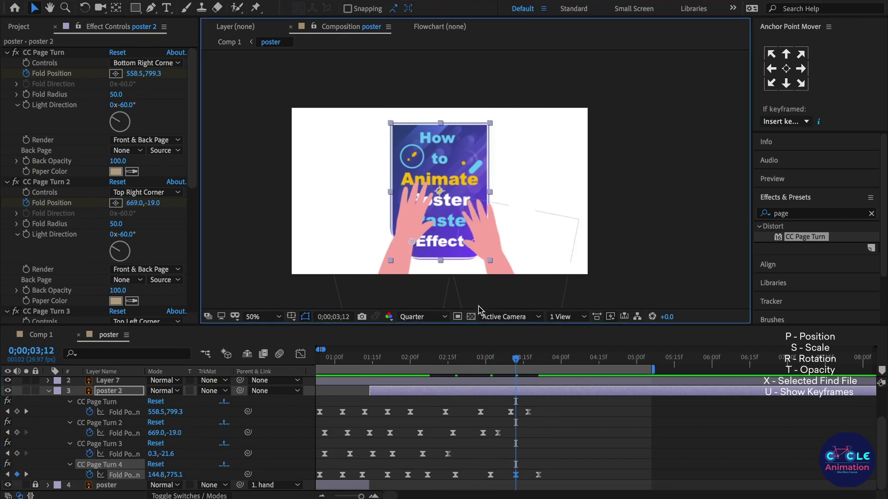
left_click_drag(514, 364, 553, 365)
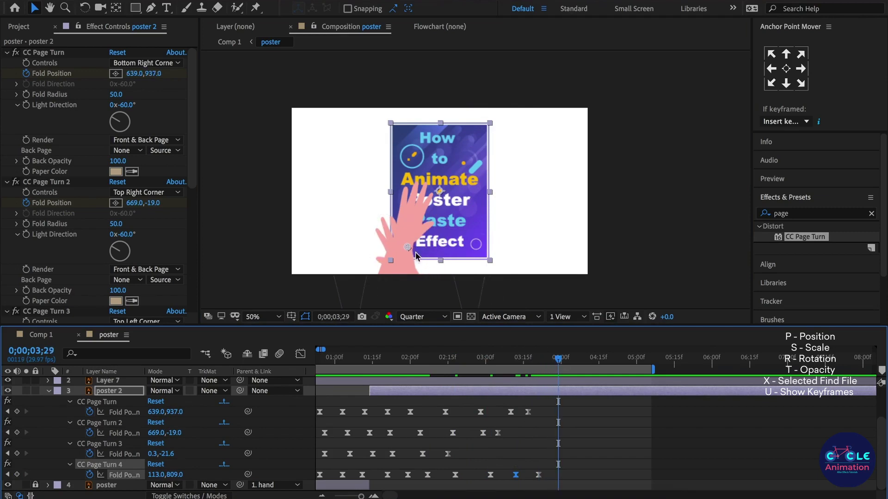
left_click_drag(407, 247, 382, 268)
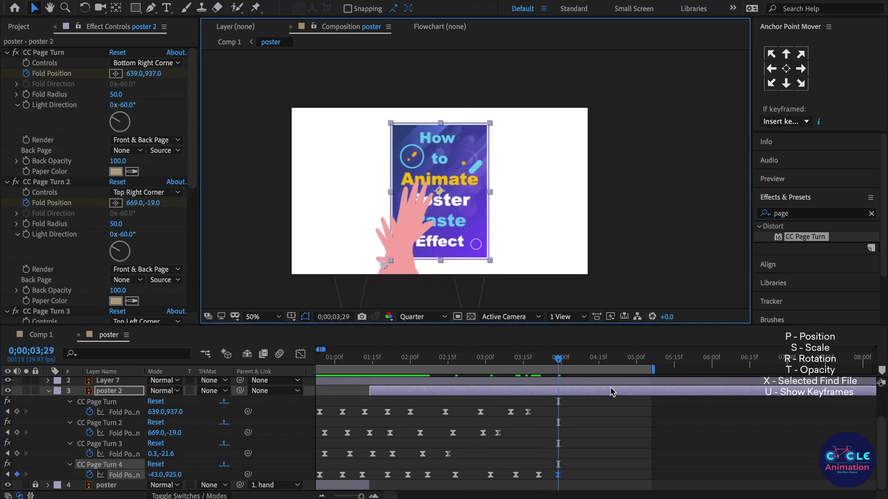
Step: Preview the hands animation from 01;09 and park the time at 03;20
mouse_move(558, 356)
left_mouse_down()
mouse_move(425, 358)
mouse_move(445, 360)
left_mouse_up()
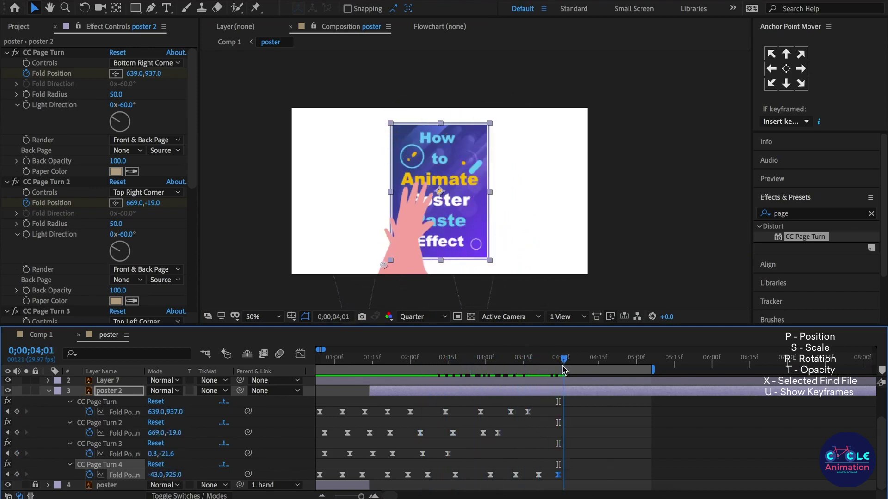
key("space")
left_click(625, 431)
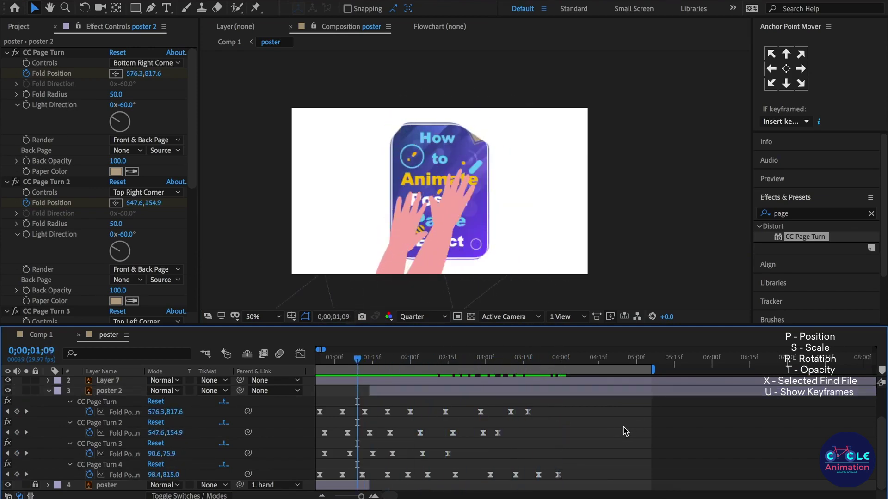
key("space")
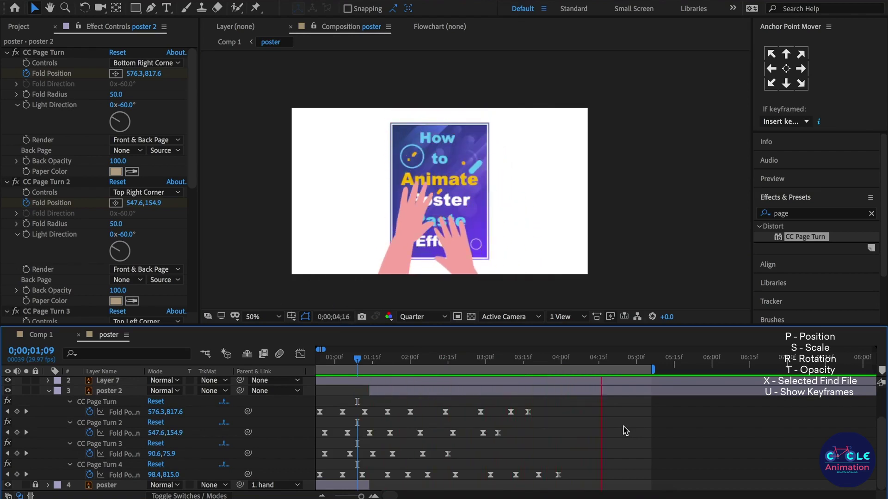
left_click_drag(537, 363, 577, 367)
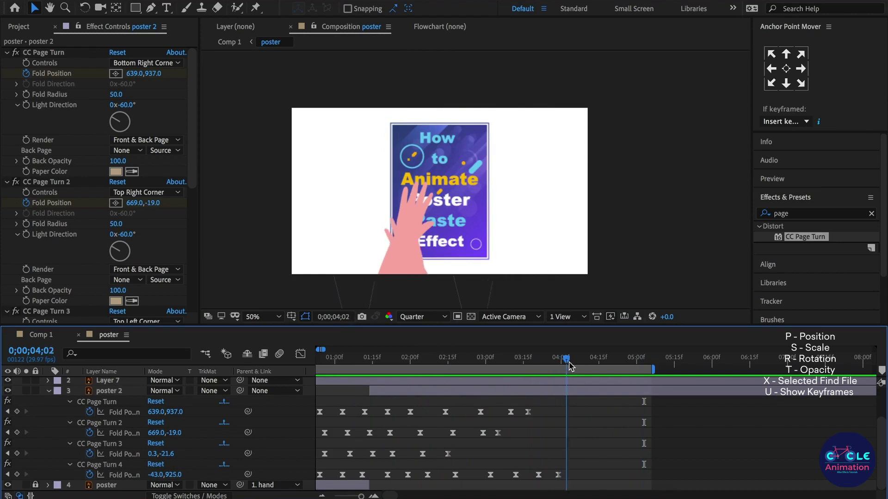
left_click_drag(576, 367, 537, 377)
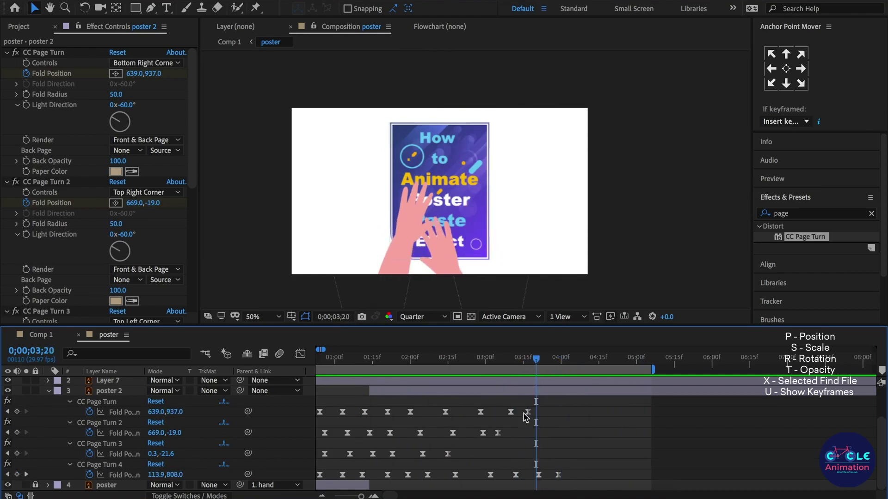
Step: Keyframe Layer 7's Position at 03;20, nudge it right at 03;28, then slide it down out of frame
key("u")
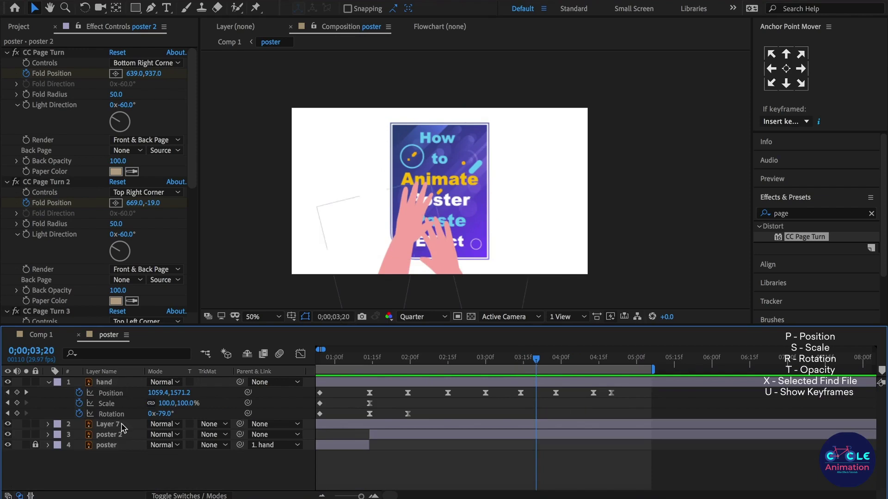
left_click(123, 427)
key("u")
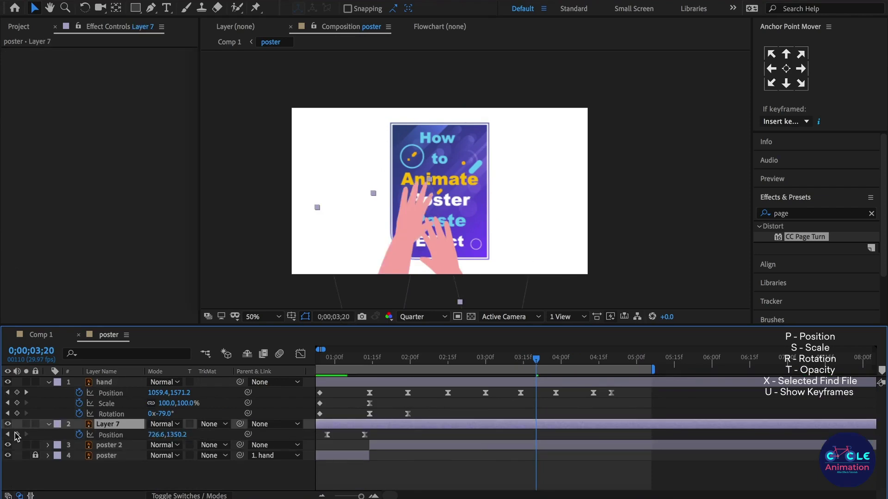
left_click(17, 434)
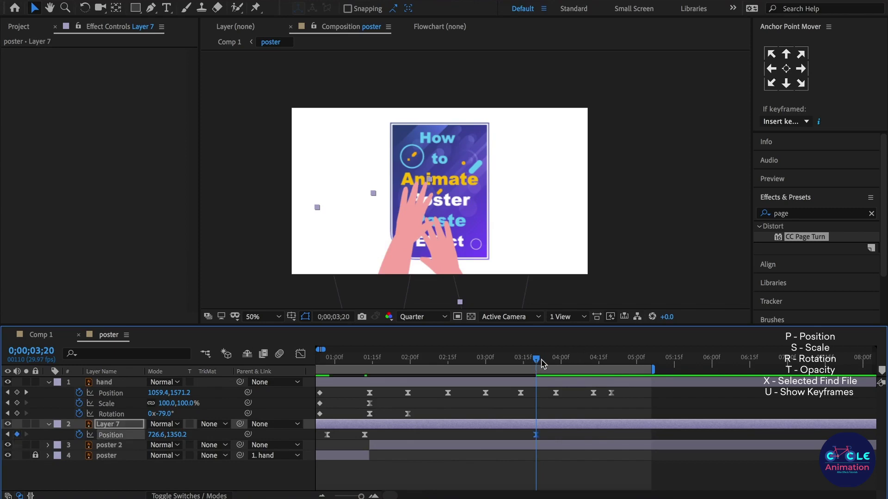
left_click_drag(543, 363, 559, 364)
left_click_drag(405, 241, 420, 243)
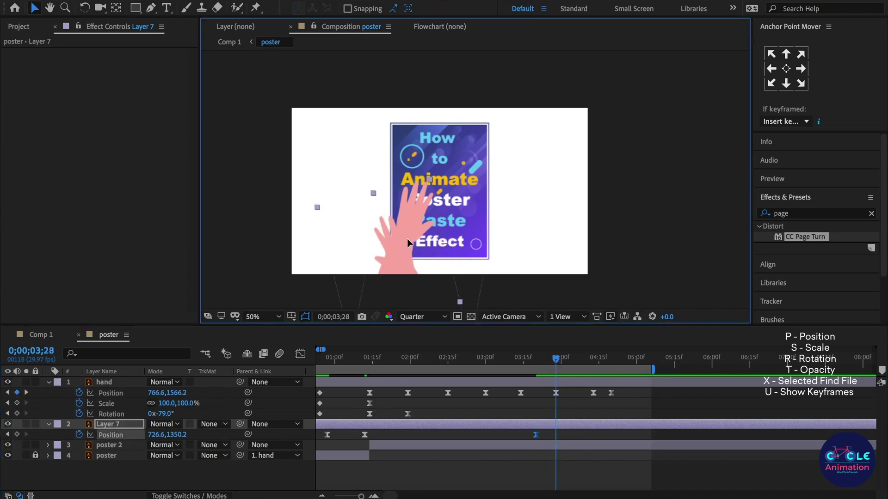
left_click_drag(581, 366, 573, 367)
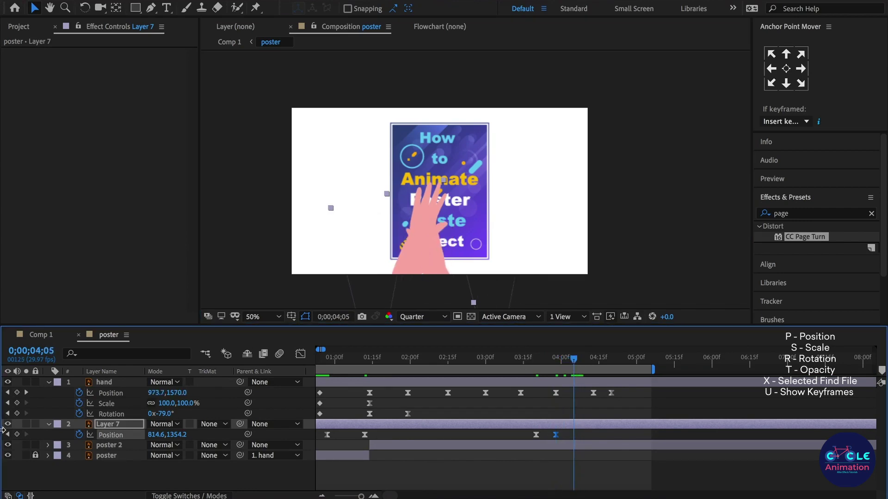
mouse_move(575, 352)
left_mouse_down()
mouse_move(626, 368)
mouse_move(611, 369)
left_mouse_up()
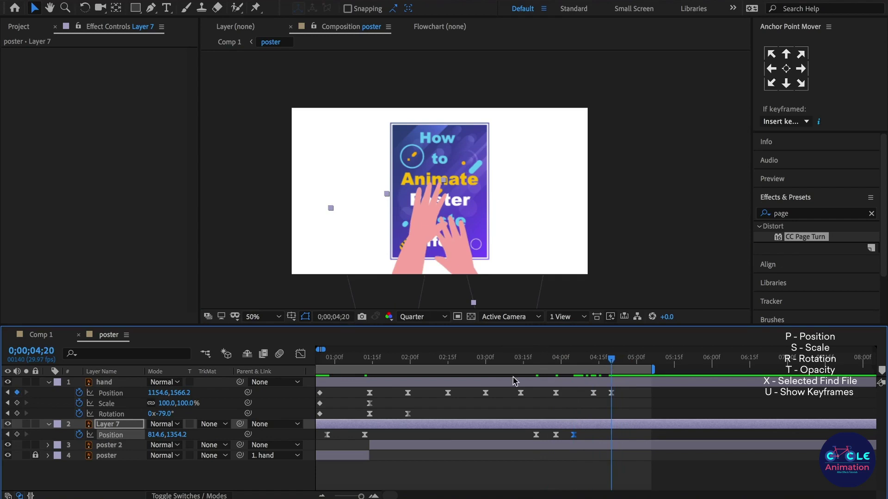
left_click_drag(401, 295, 369, 338)
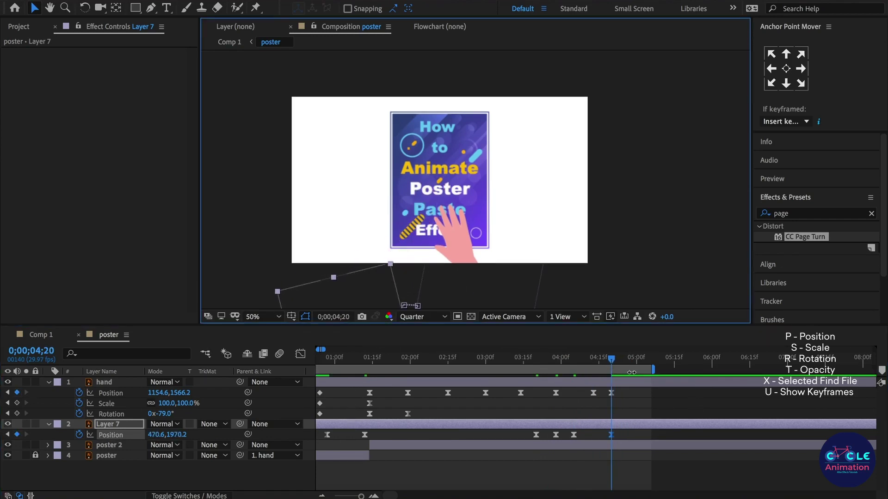
Step: Pull the hand layer down off the poster at 05;03 and preview from the start
left_click(477, 263)
left_click_drag(625, 361, 648, 369)
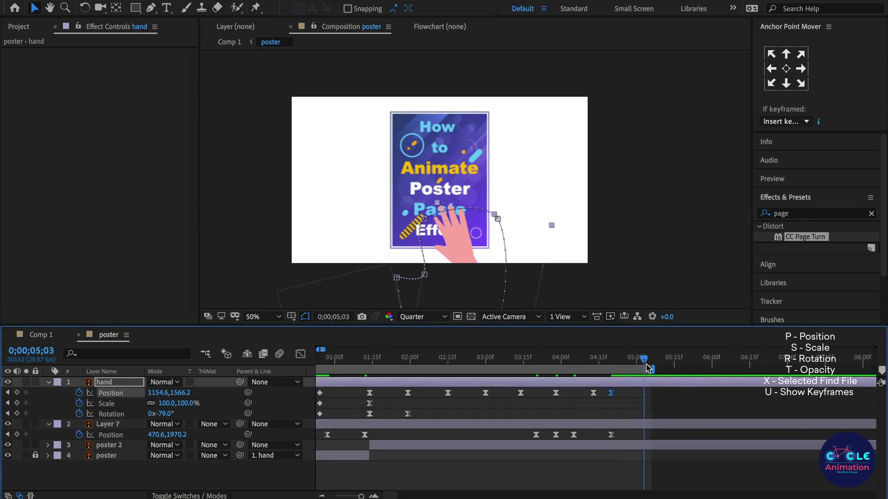
left_click_drag(411, 224, 453, 326)
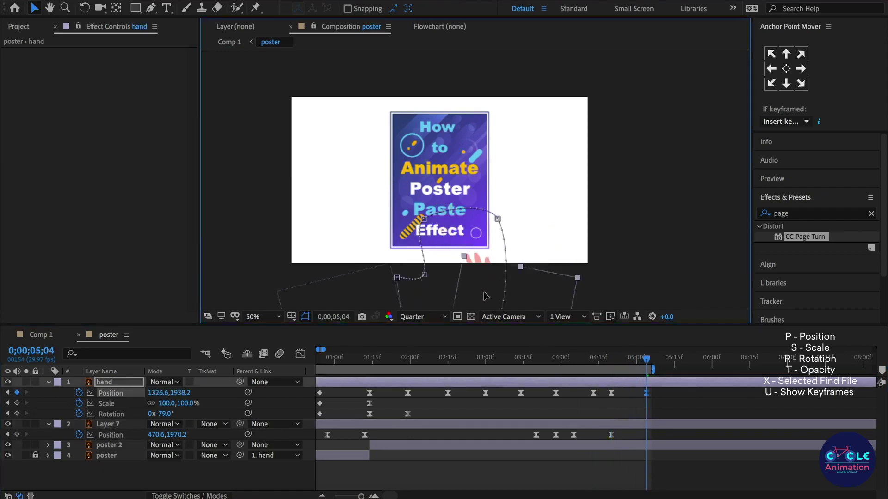
key("minus")
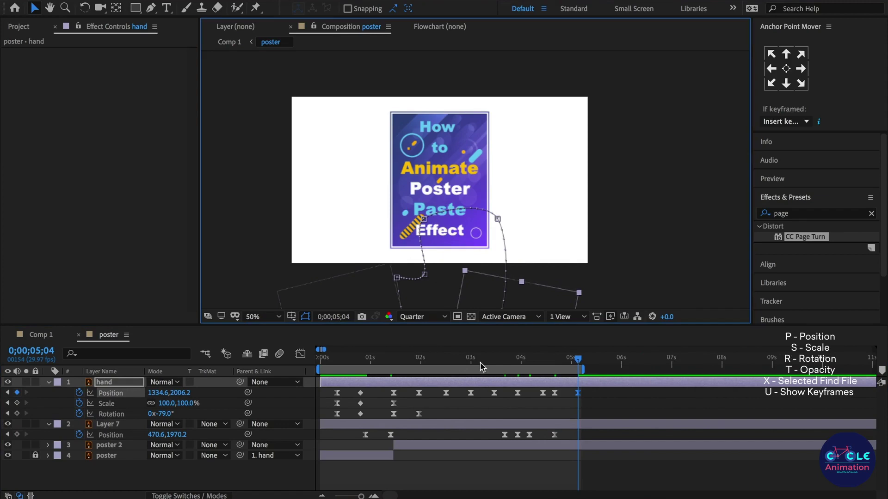
left_click_drag(479, 364, 314, 371)
left_click(448, 407)
key("space")
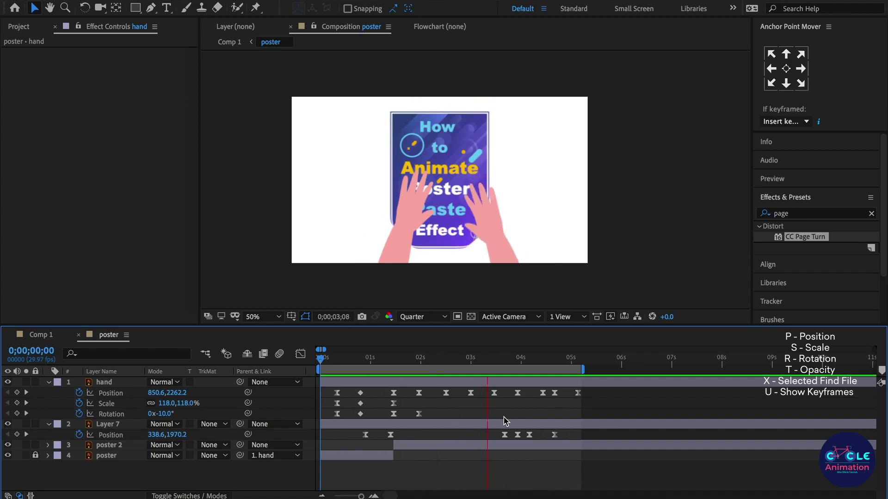
Step: Save the project and extend the work area to about 6 seconds
key("space")
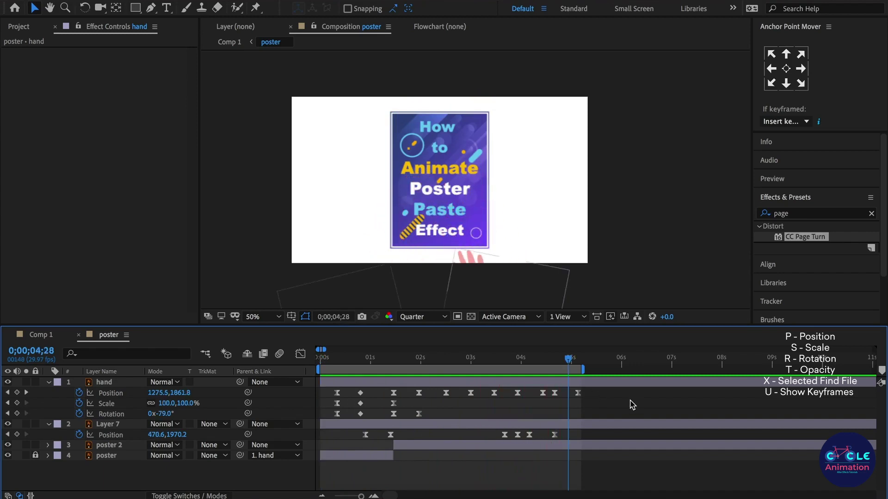
key("ctrl+s")
left_click(587, 360)
left_click_drag(592, 369, 622, 369)
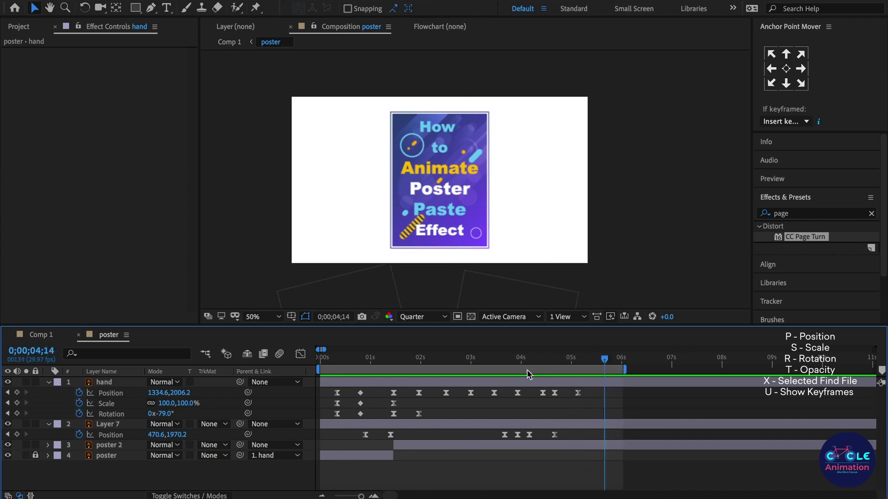
left_click_drag(535, 359, 286, 387)
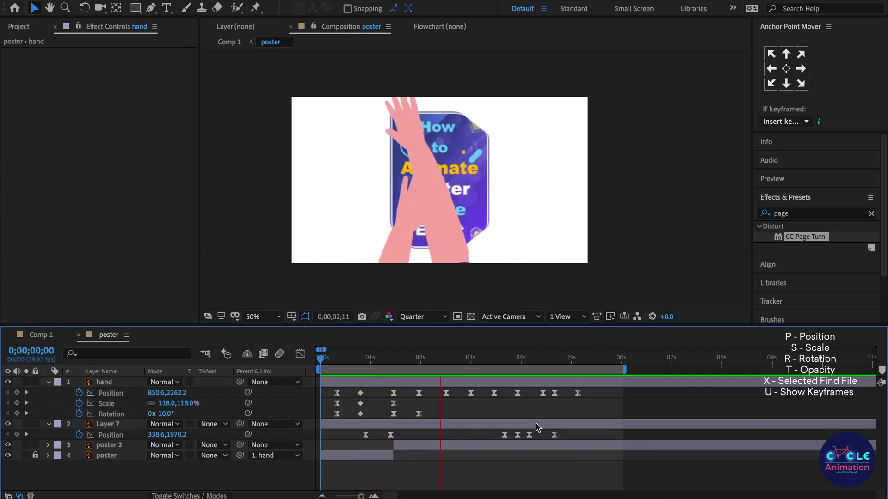
Step: Add a Drop Shadow layer style to the hand layer at a frame with both hands on the poster
key("space")
left_click_drag(517, 359, 504, 365)
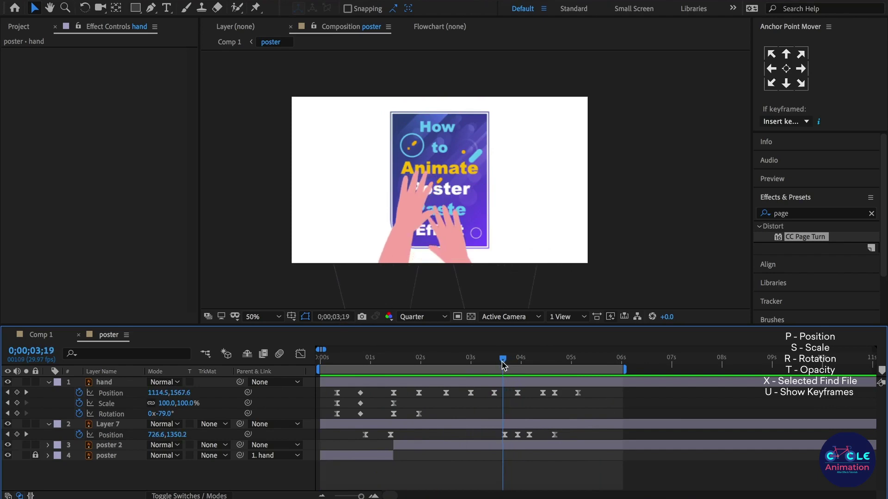
left_click(507, 388)
right_click(536, 384)
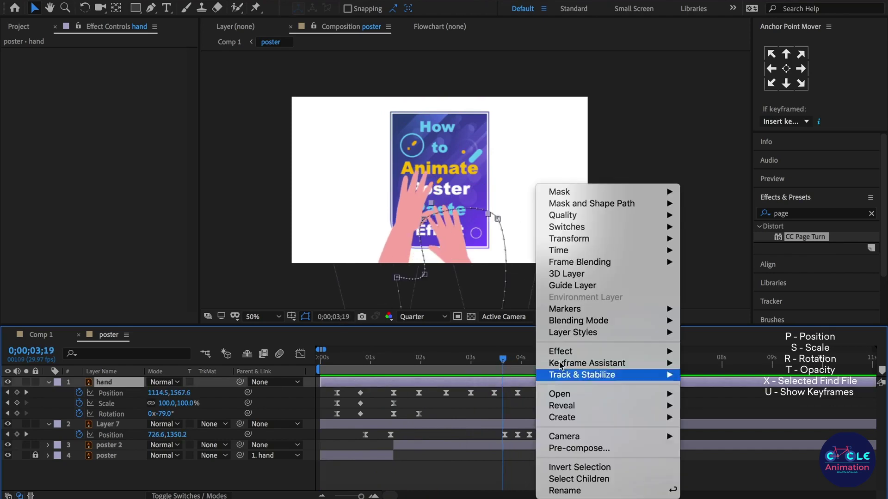
mouse_move(650, 244)
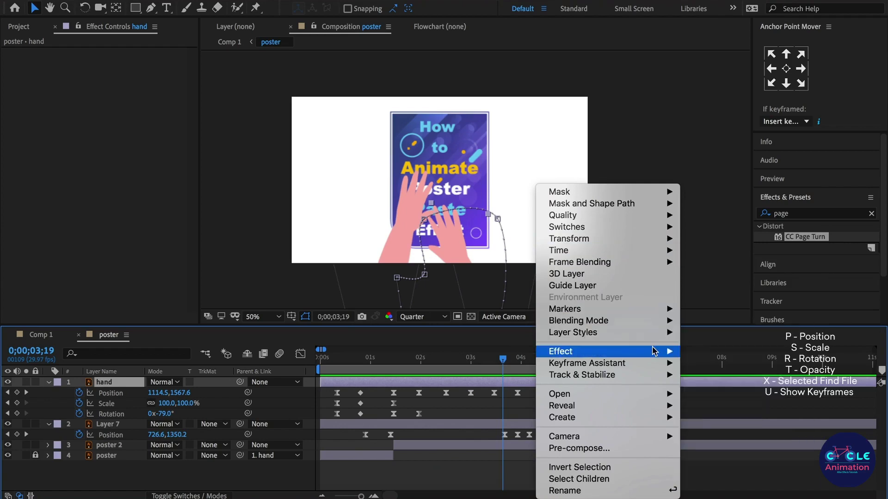
mouse_move(660, 337)
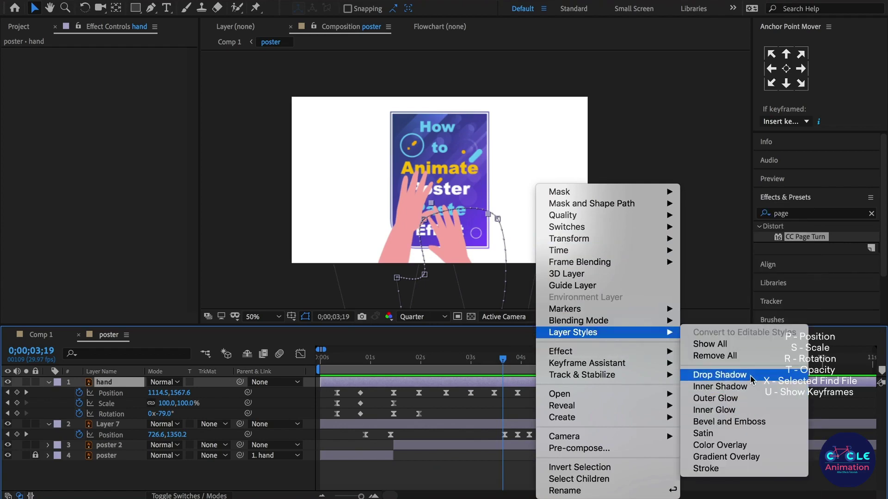
left_click(752, 376)
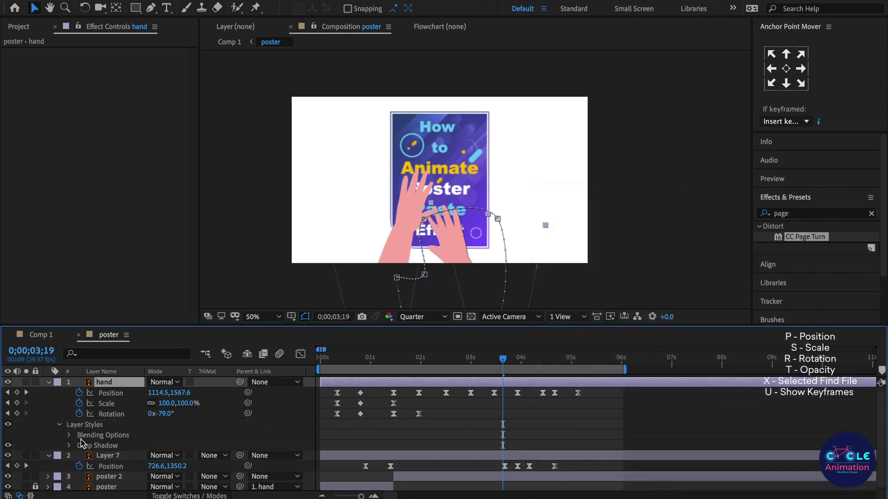
left_click(68, 445)
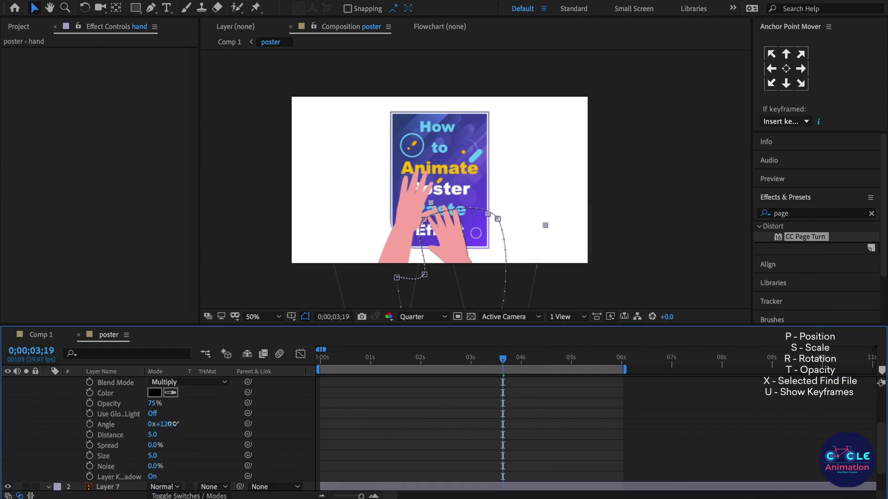
Step: Rough in shadow angle, 10% opacity and 17% spread, move keyframes to 2;04, preview at Full resolution
left_click_drag(172, 423, 224, 423)
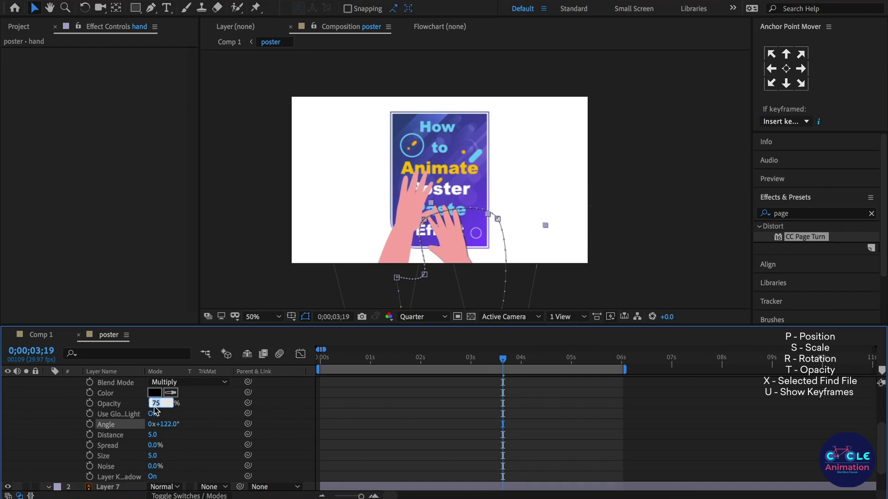
type("10")
key("Return")
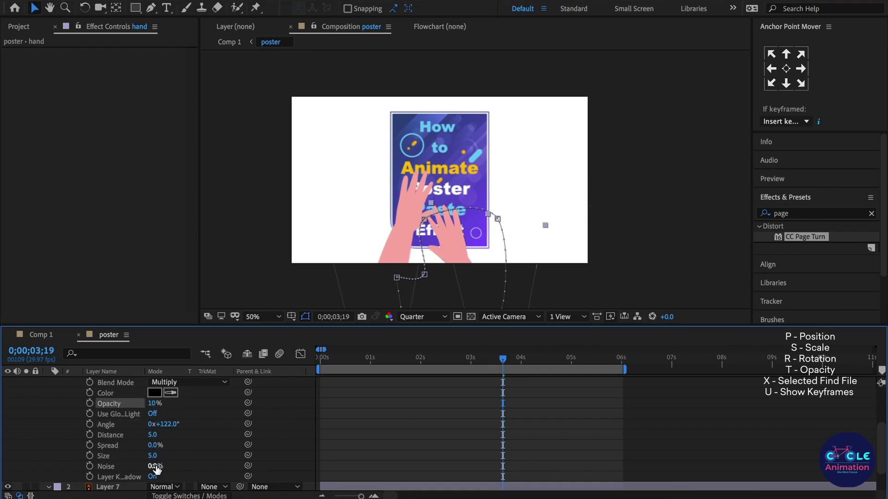
left_click_drag(153, 448, 163, 446)
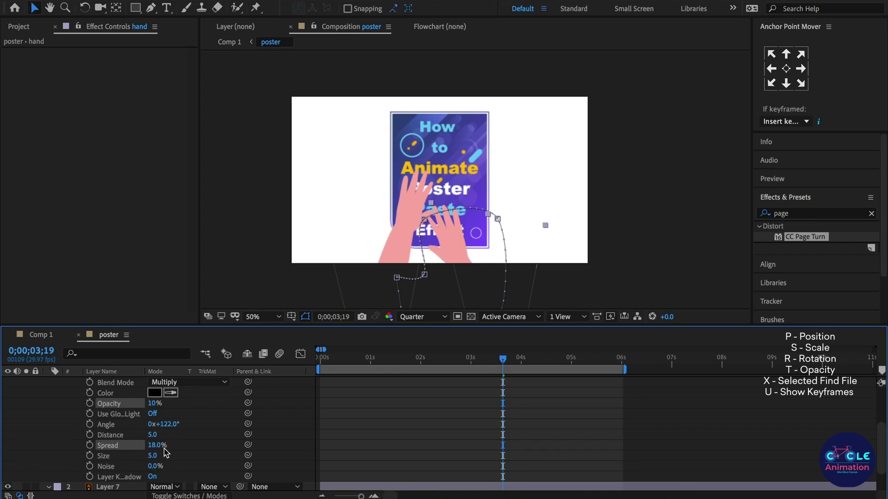
mouse_move(467, 362)
left_mouse_down()
mouse_move(444, 366)
mouse_move(436, 382)
mouse_move(443, 406)
mouse_move(430, 406)
left_mouse_up()
key("ctrl+x")
key("ctrl+v")
left_click(423, 318)
left_click(425, 345)
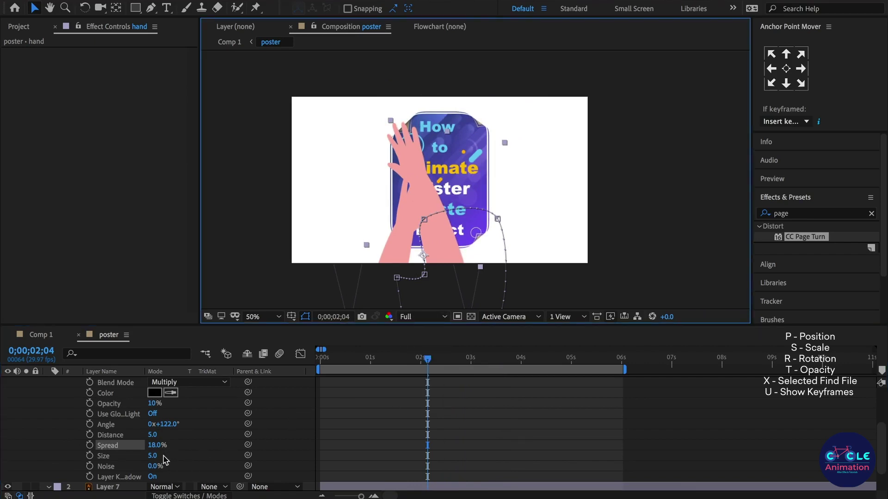
Step: Set the shadow to distance 15, spread 23%, angle 1x+46°, size 40 and opacity 12%
left_click_drag(153, 435, 184, 403)
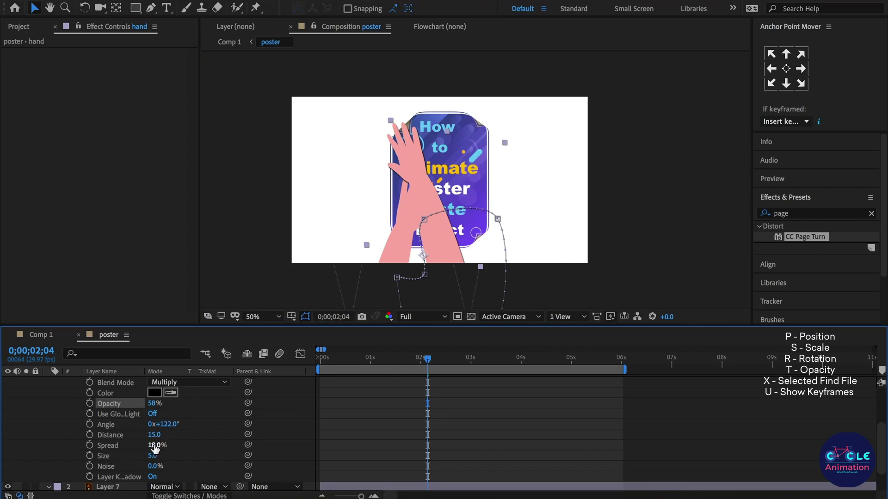
left_click_drag(156, 447, 174, 445)
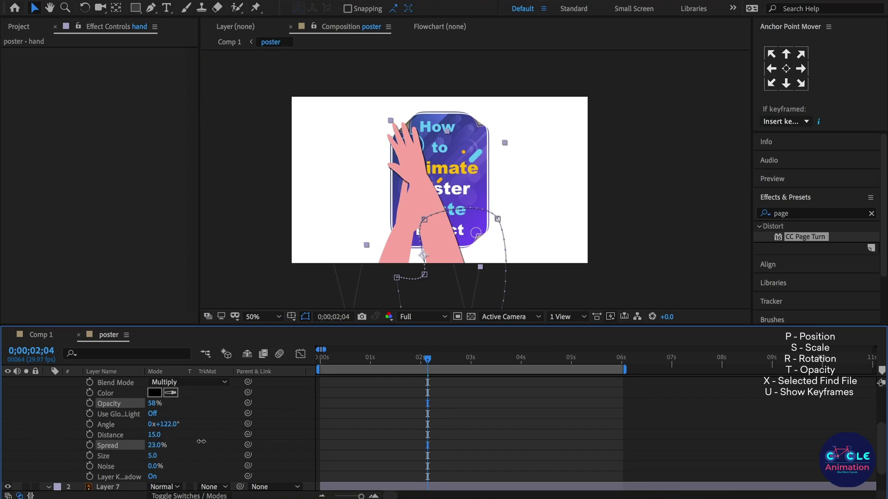
mouse_move(172, 424)
left_mouse_down()
mouse_move(340, 384)
mouse_move(315, 394)
left_mouse_up()
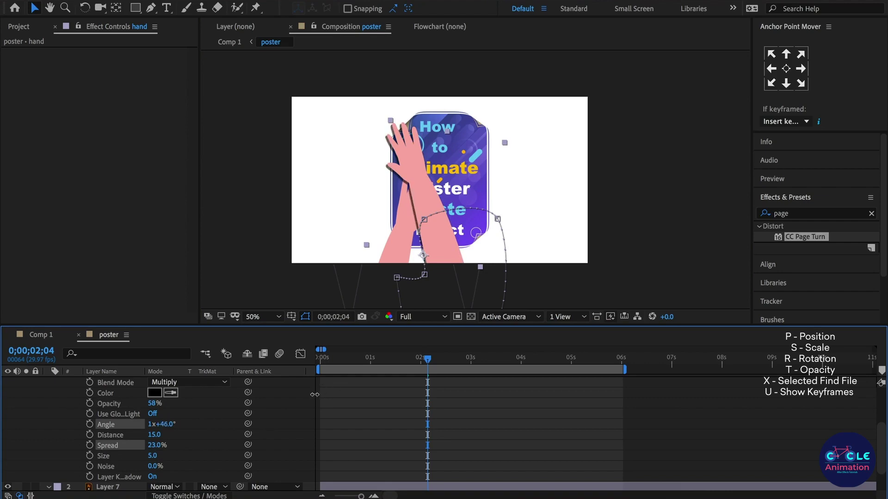
left_click_drag(153, 456, 178, 455)
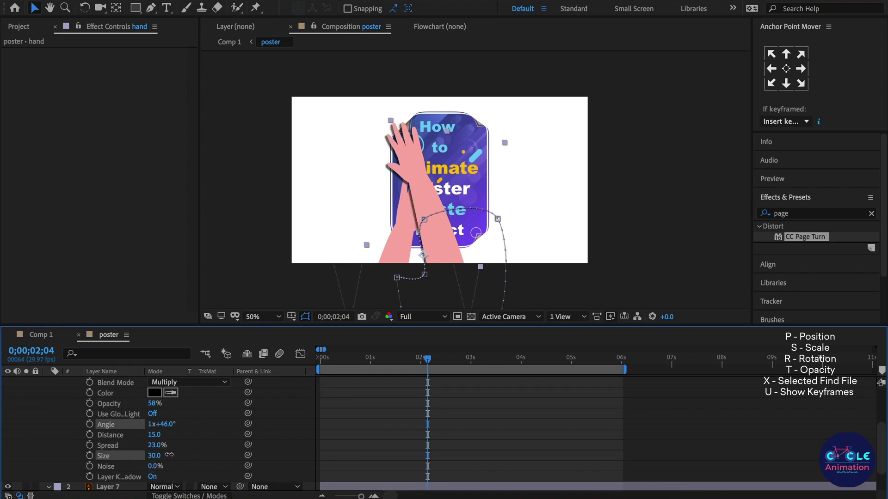
left_click_drag(153, 405, 124, 404)
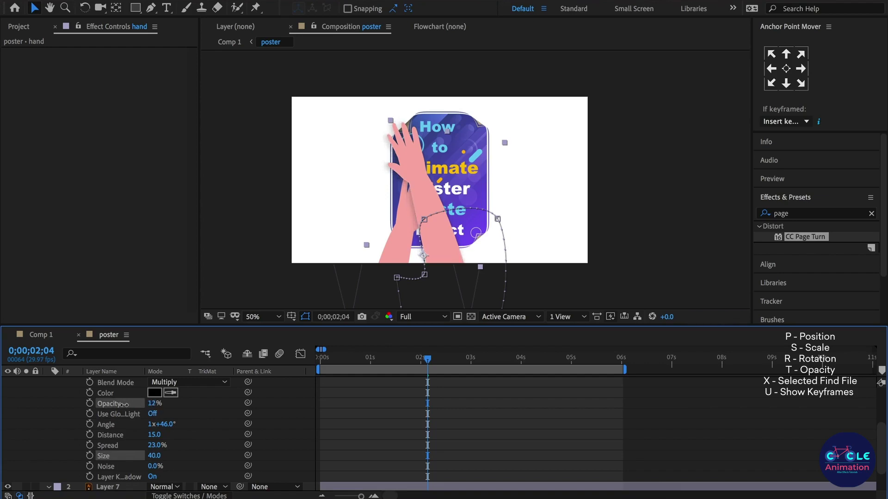
mouse_move(459, 360)
left_mouse_down()
mouse_move(387, 365)
mouse_move(518, 361)
left_mouse_up()
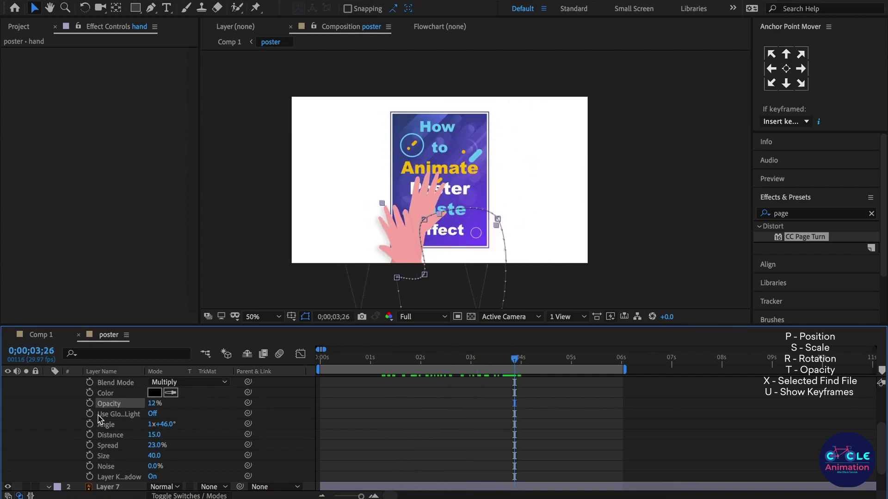
Step: Collapse the hand's layer styles, select Layer 7, and preview from 0 until the hands finish pressing
scroll(98, 416, "up", 2)
left_click(93, 394)
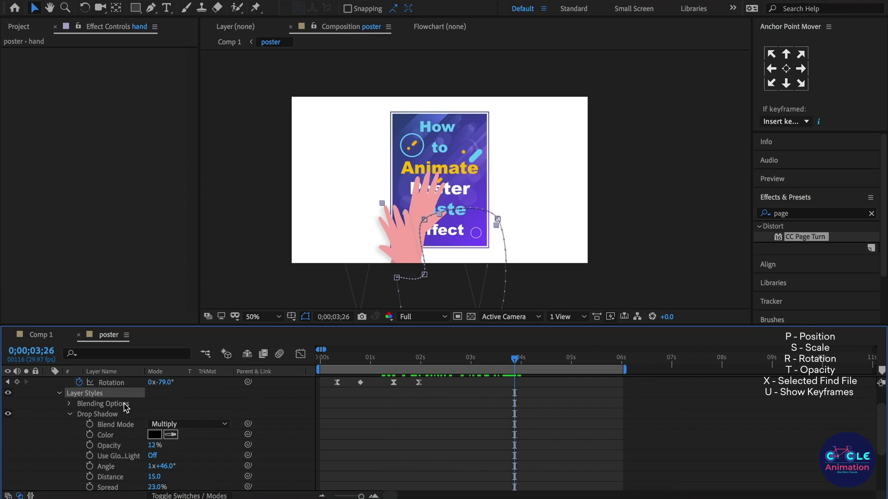
scroll(56, 410, "up", 2)
left_click(48, 383)
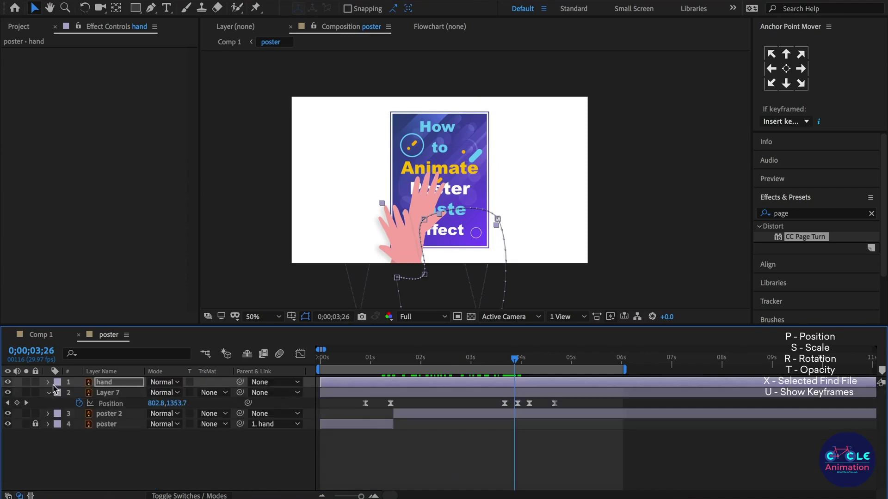
left_click(117, 395)
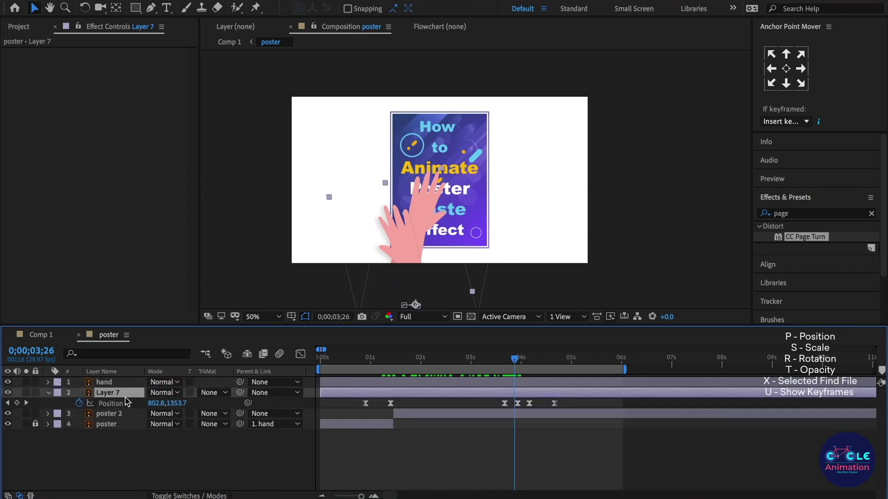
left_click_drag(364, 363, 319, 367)
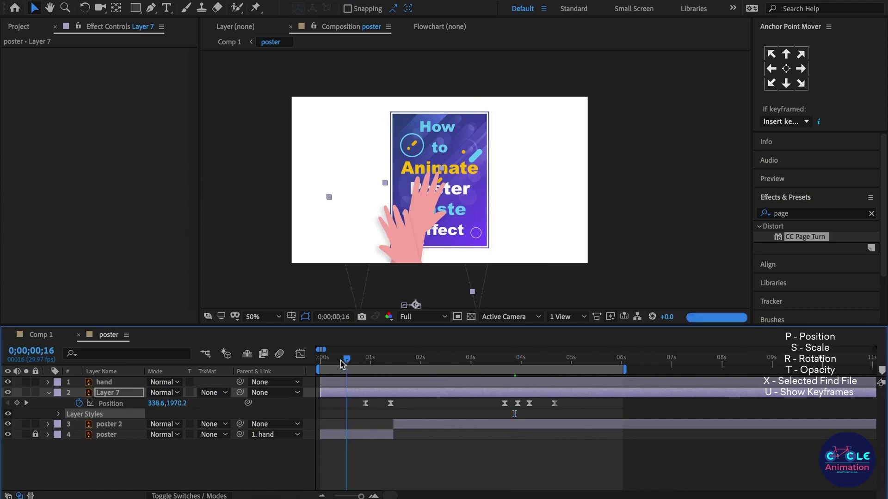
left_click(422, 317)
left_click(426, 464)
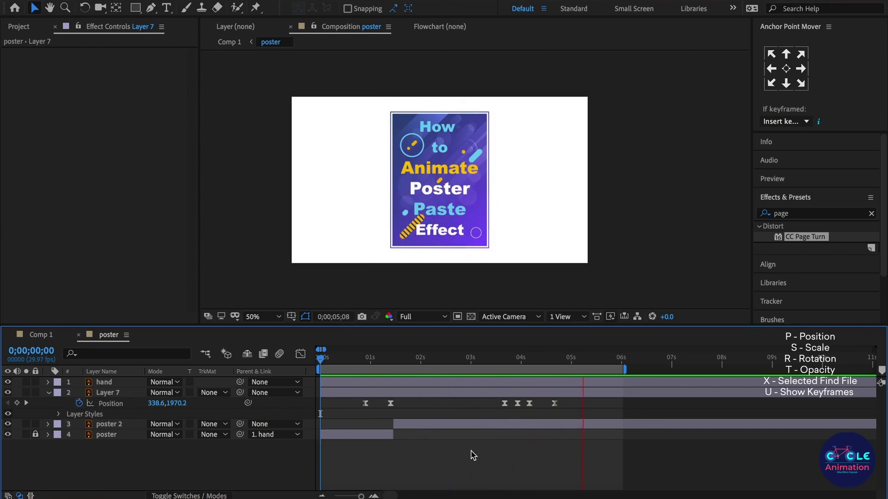
left_click_drag(467, 359, 497, 367)
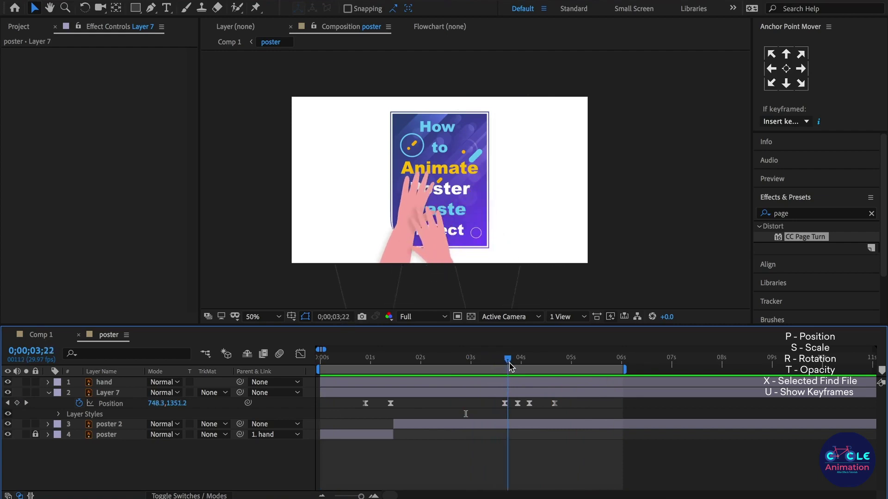
left_click_drag(496, 366, 502, 367)
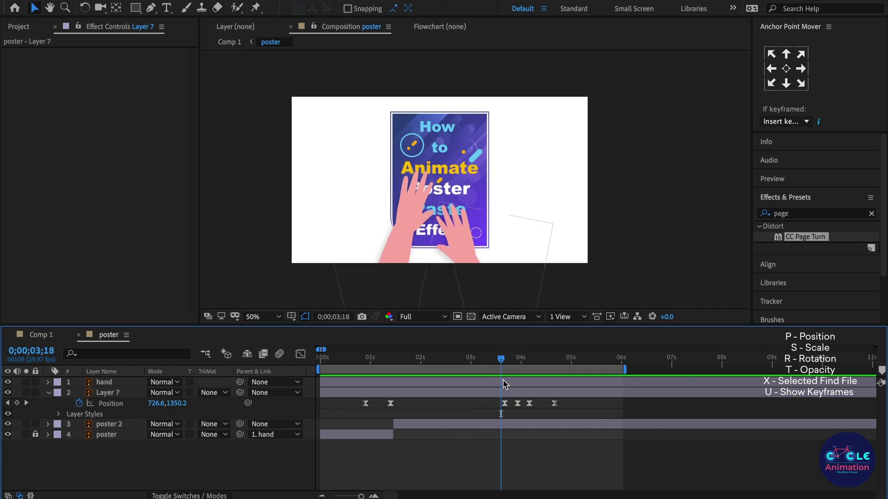
Step: Split the hand layer at 0;00;03;18 with Ctrl+Shift+D and move the resulting hand 2 below Layer 7
left_click(505, 384)
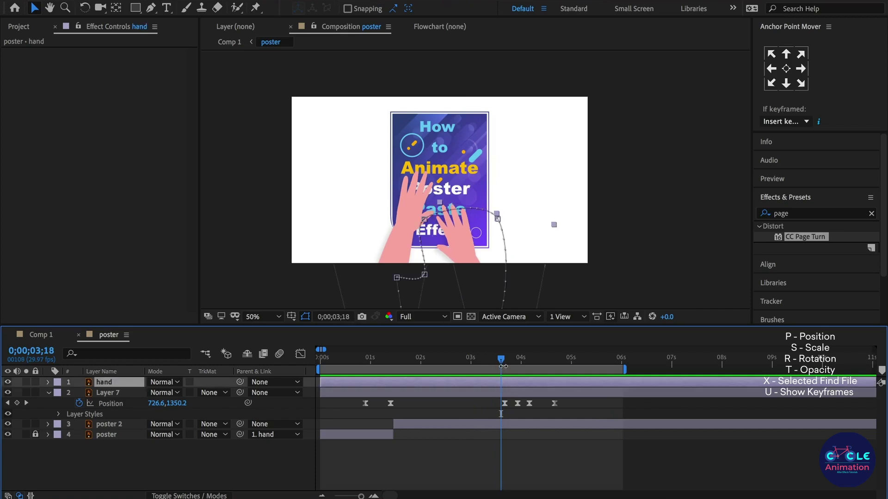
key("ctrl+shift+d")
left_click(518, 396)
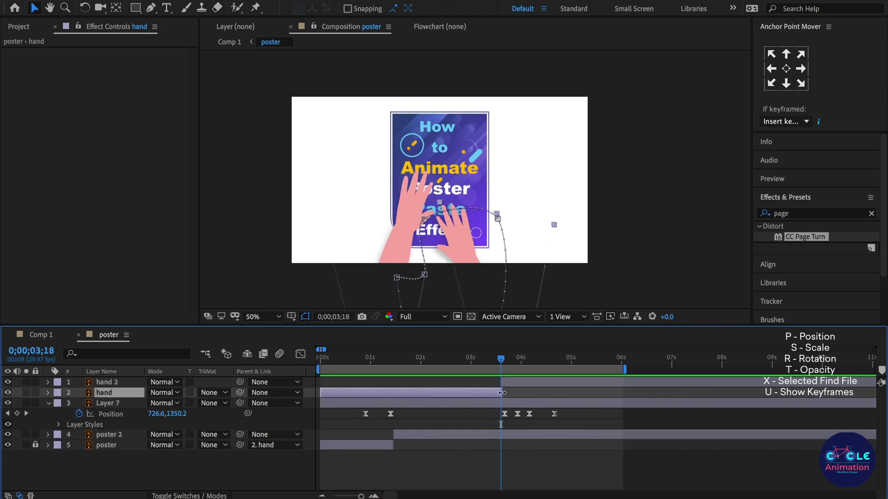
left_click_drag(504, 392, 502, 392)
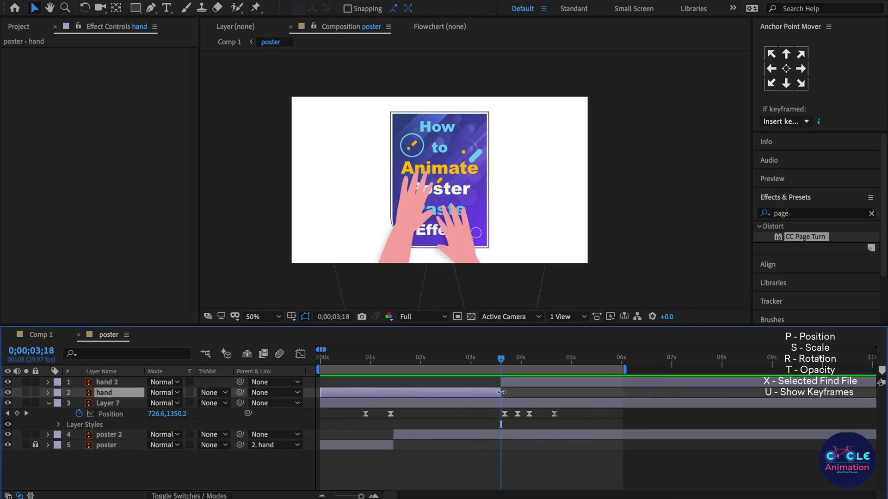
left_click(115, 383)
left_click_drag(125, 391, 123, 436)
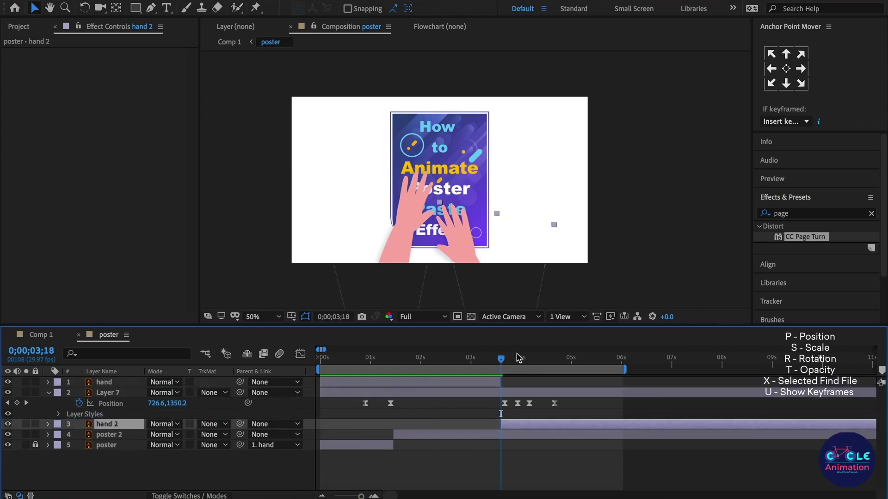
Step: Rename Layer 7 to hand2, check its motion past 4 seconds, and return to the timeline start
right_click(116, 394)
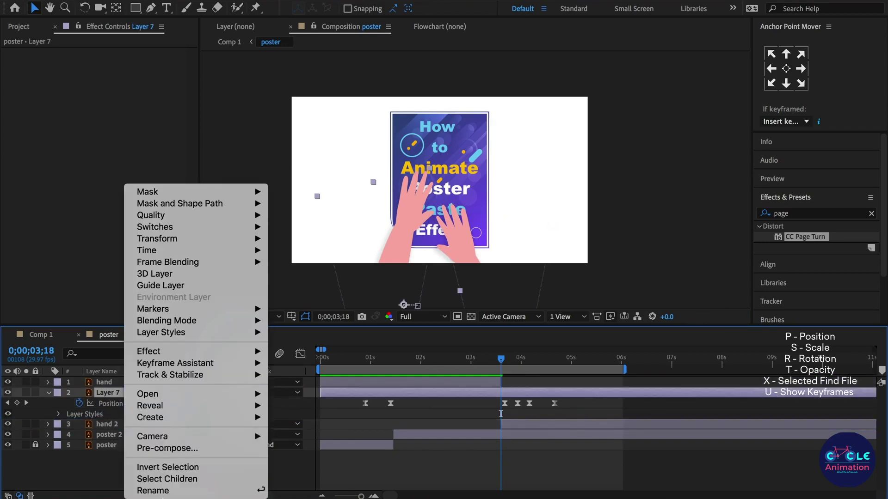
left_click(157, 487)
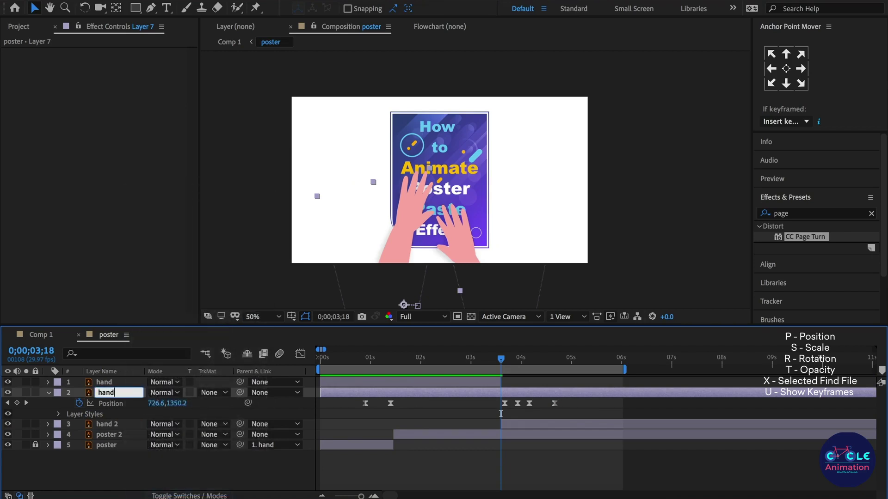
type("2")
key("Return")
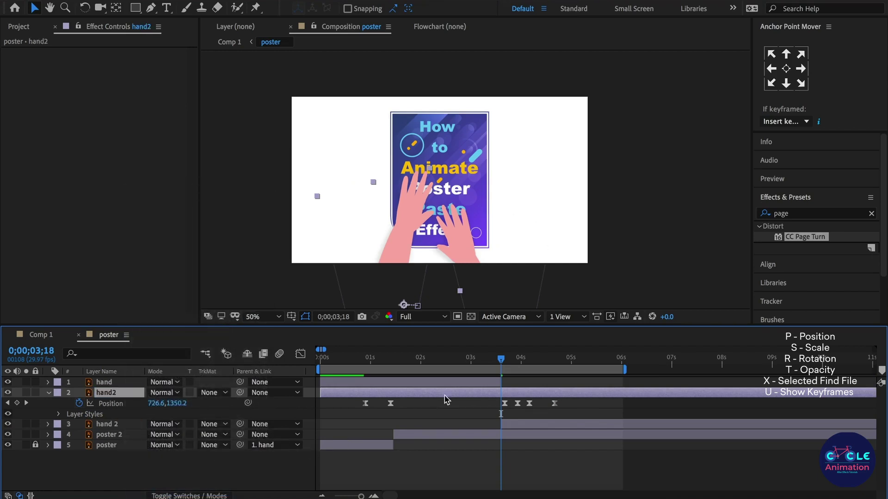
left_click_drag(515, 360, 603, 363)
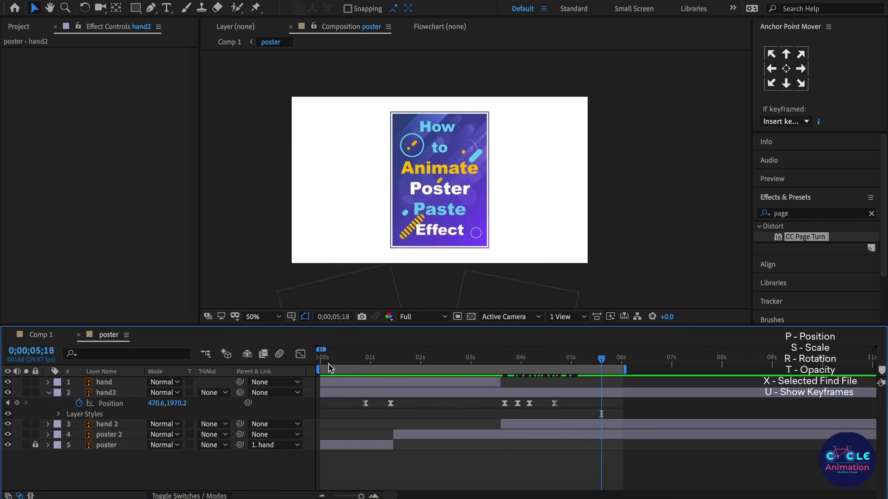
key("Home")
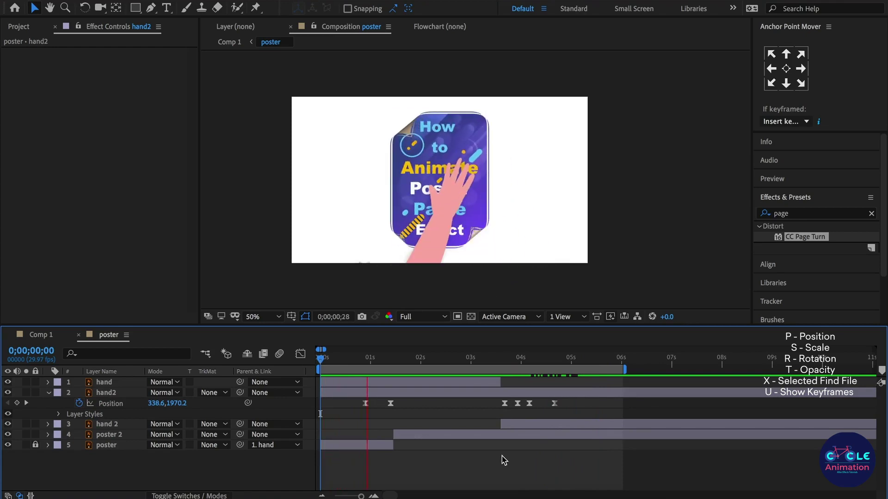